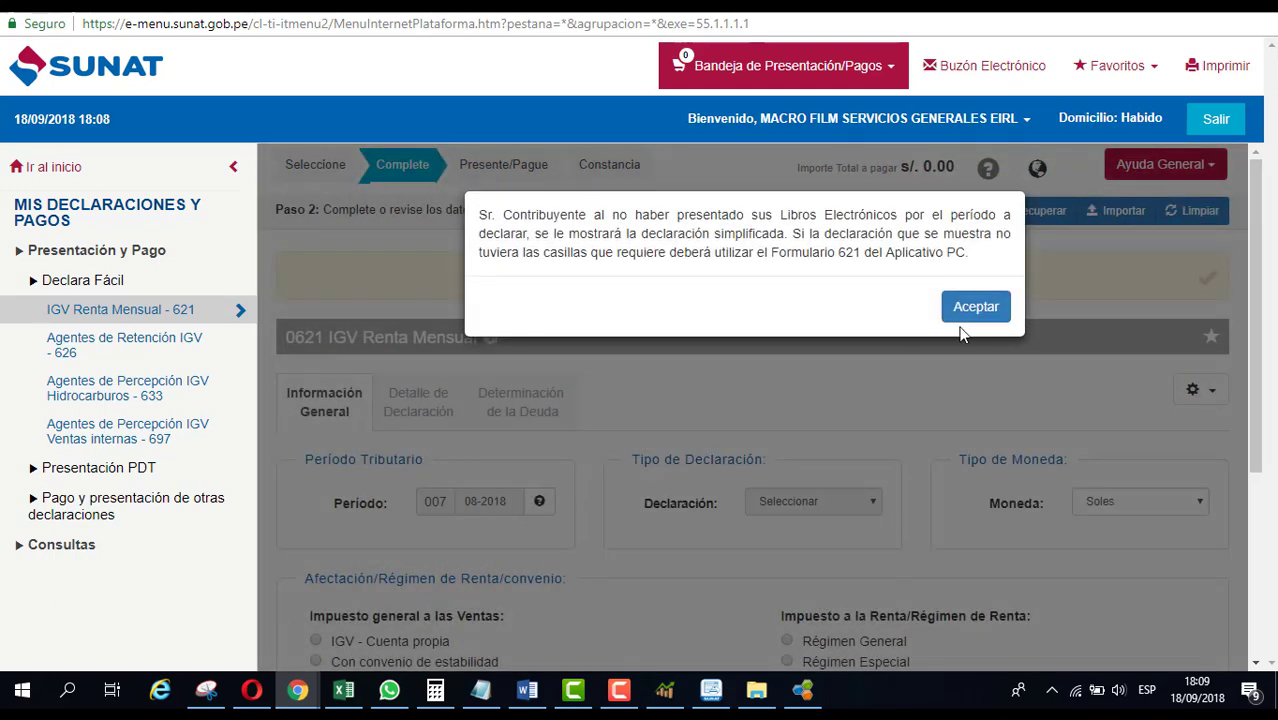
# - Accept the simplified declaration notice and review the period, declaration type and tax selections of form 0621
pyautogui.click(976, 307)
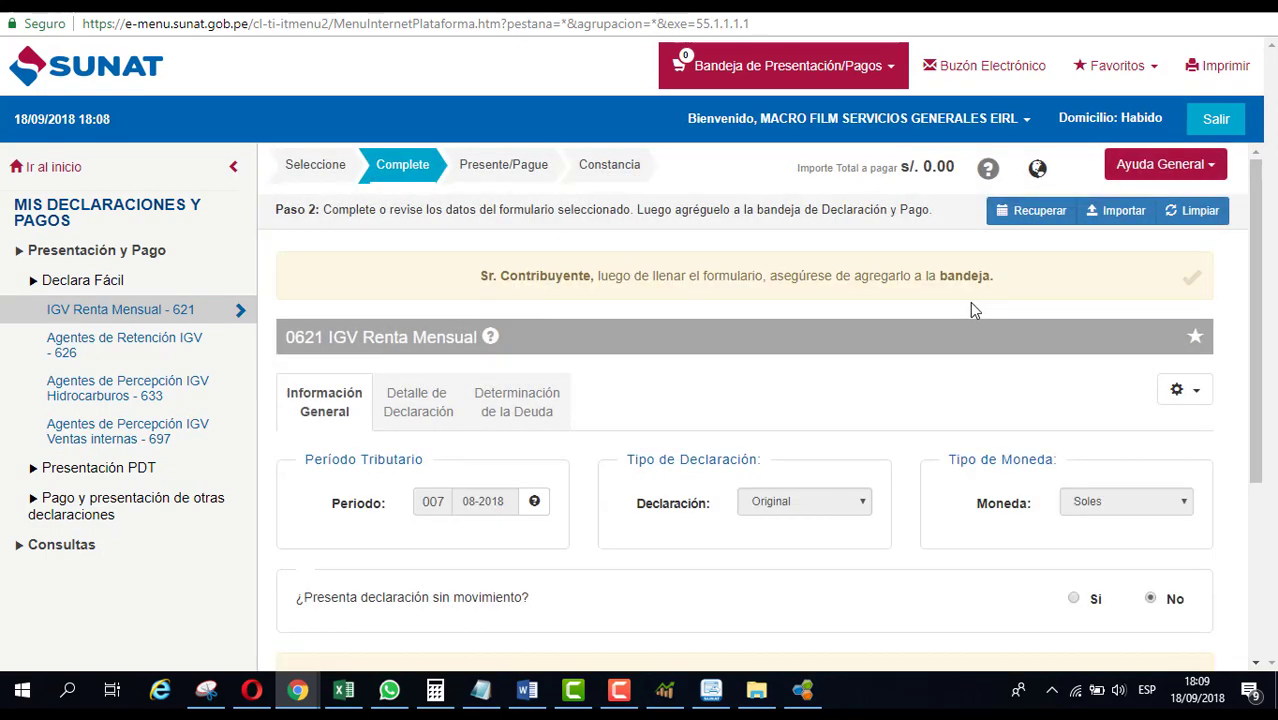
pyautogui.scroll(-3, 755, 480)
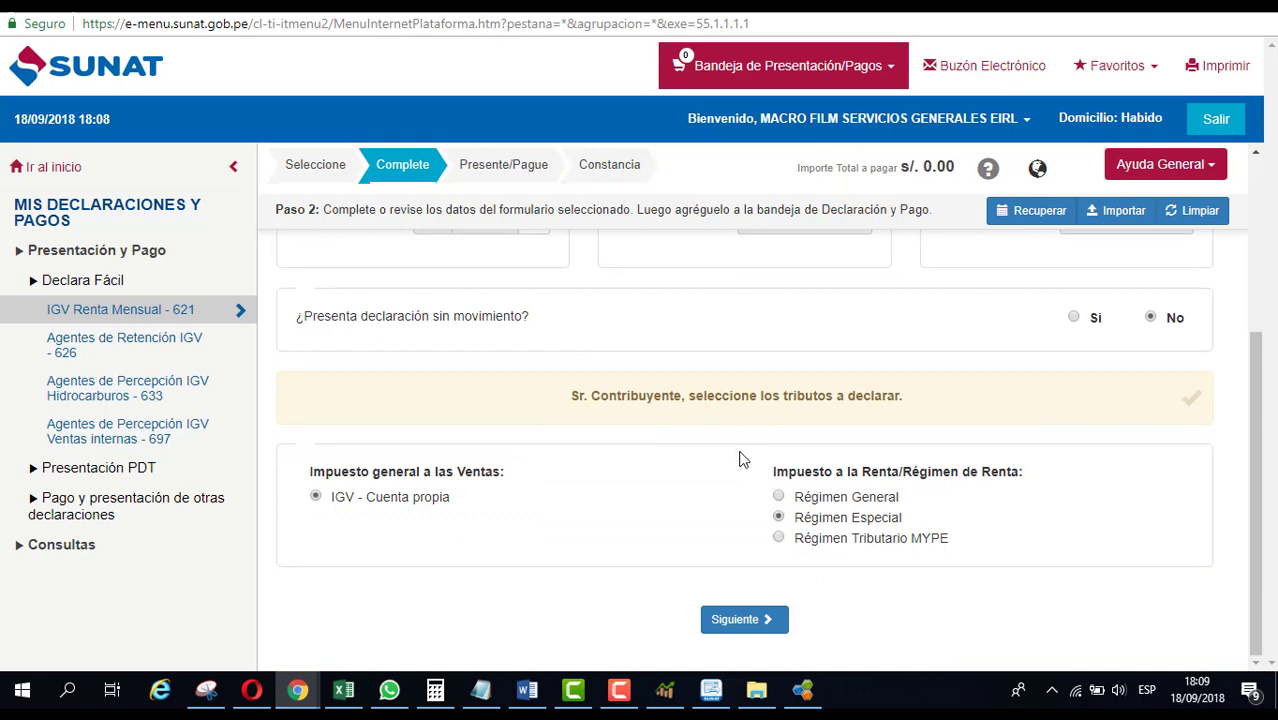
pyautogui.scroll(1, 695, 439)
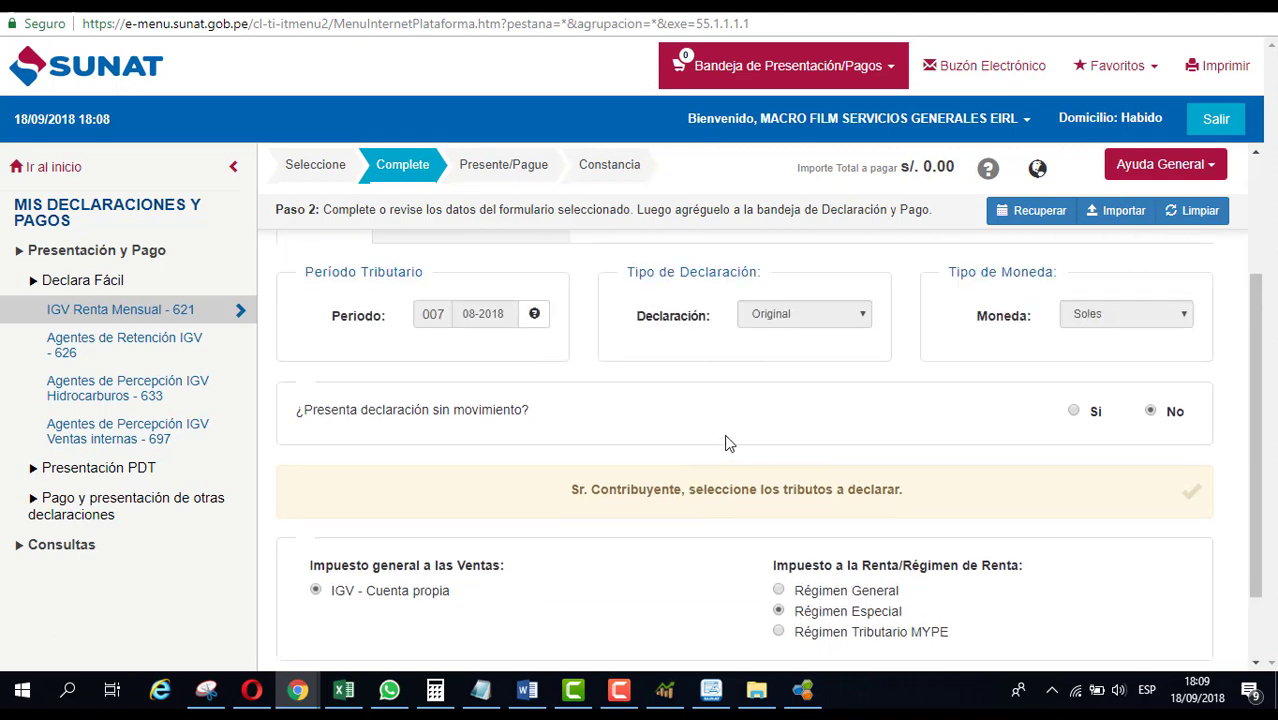
pyautogui.scroll(-1, 735, 455)
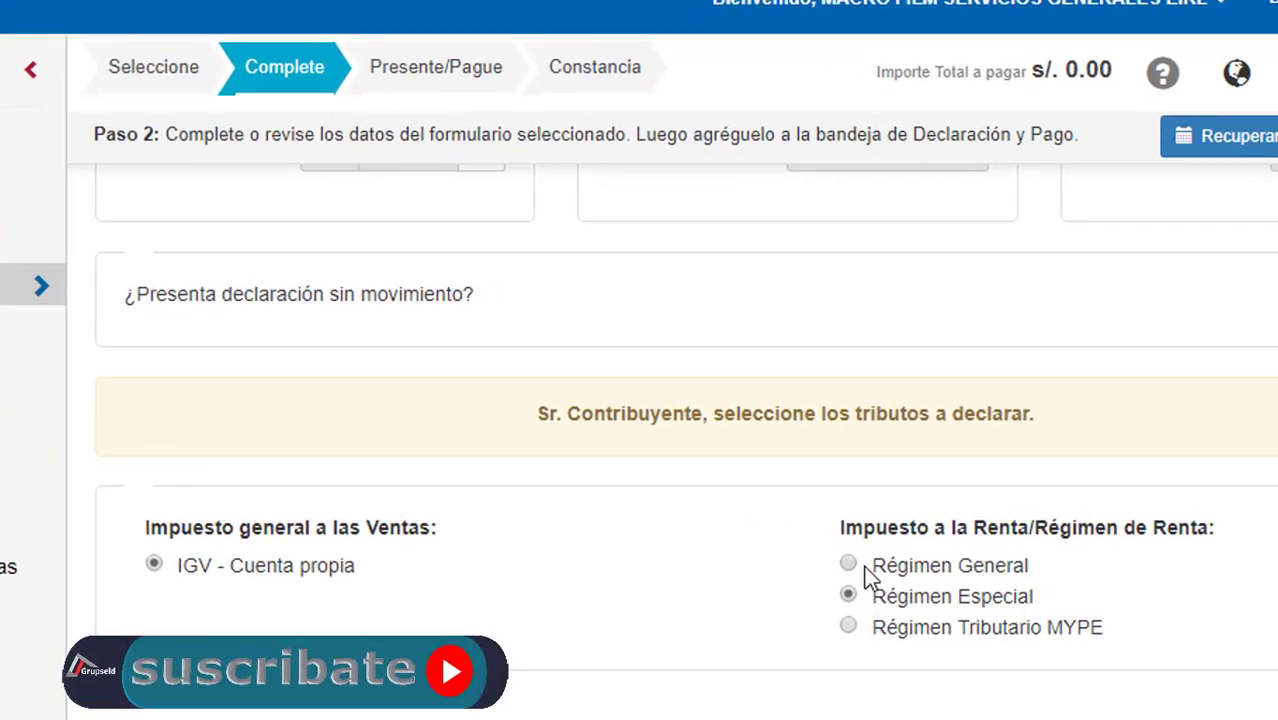
# - Try the Régimen General and Régimen Tributario MYPE options, settle on Régimen Especial, and accept the autosave notice
pyautogui.click(850, 566)
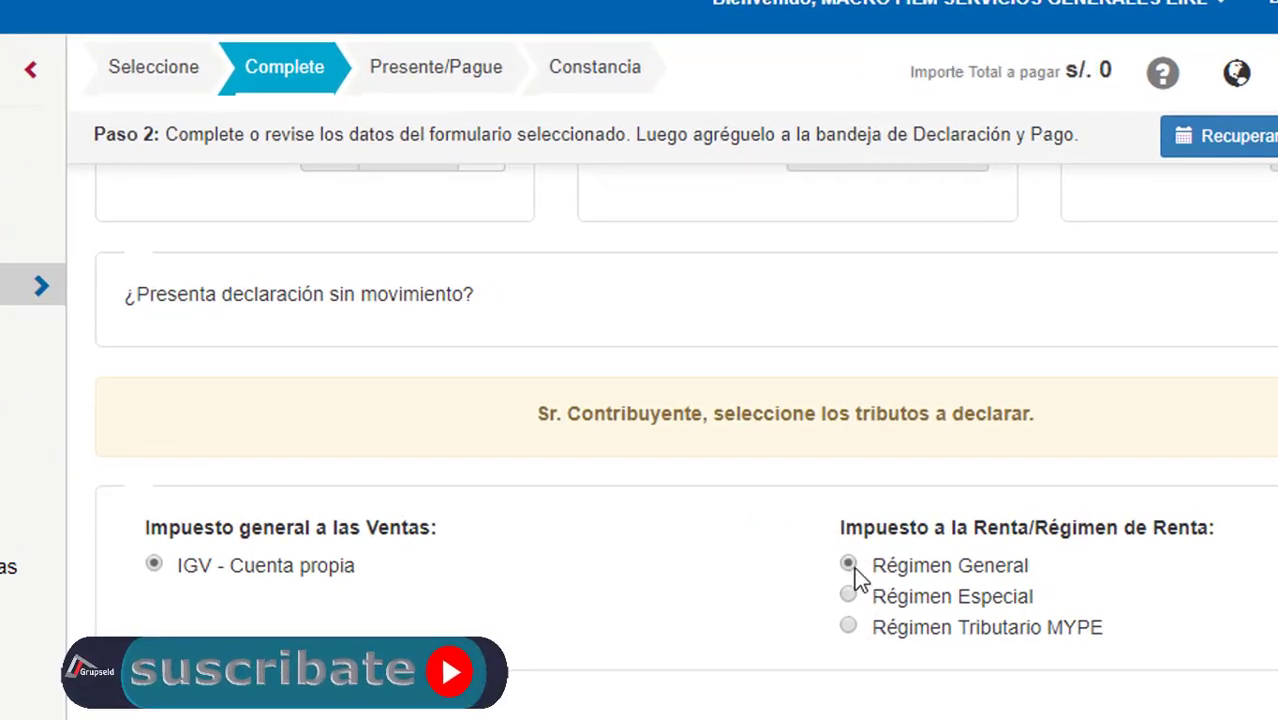
pyautogui.click(860, 627)
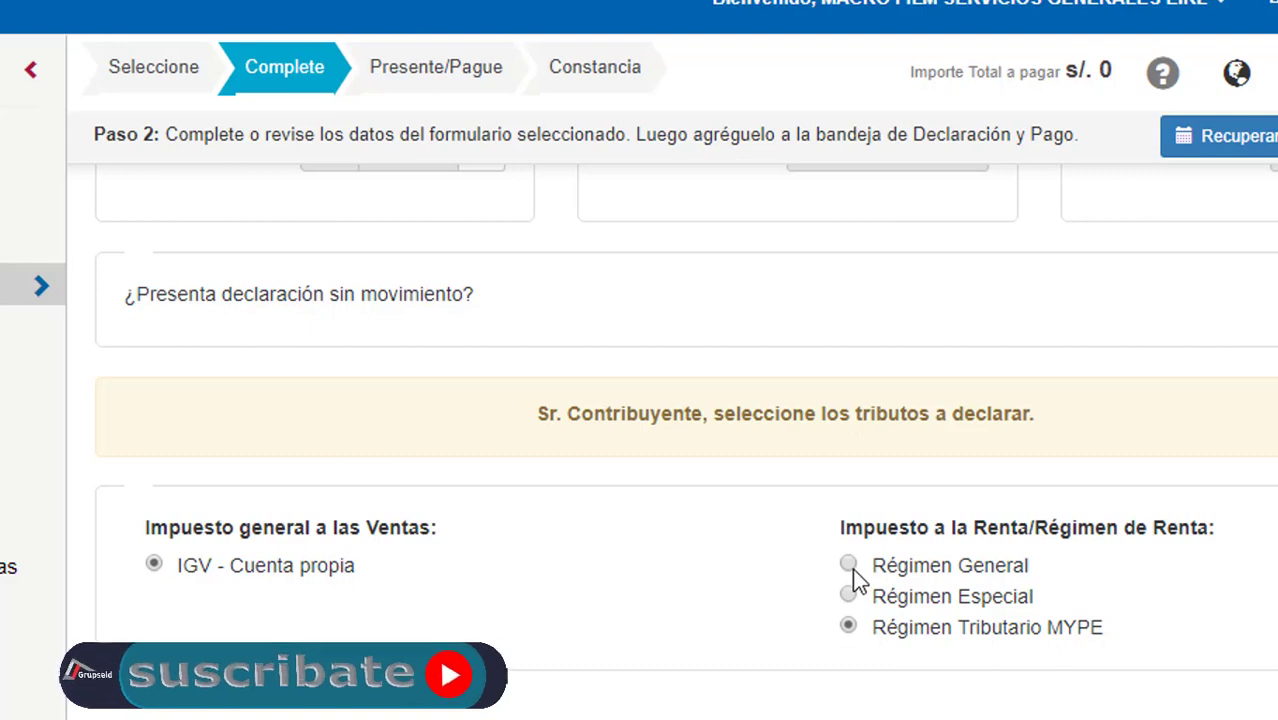
pyautogui.click(847, 626)
pyautogui.click(948, 606)
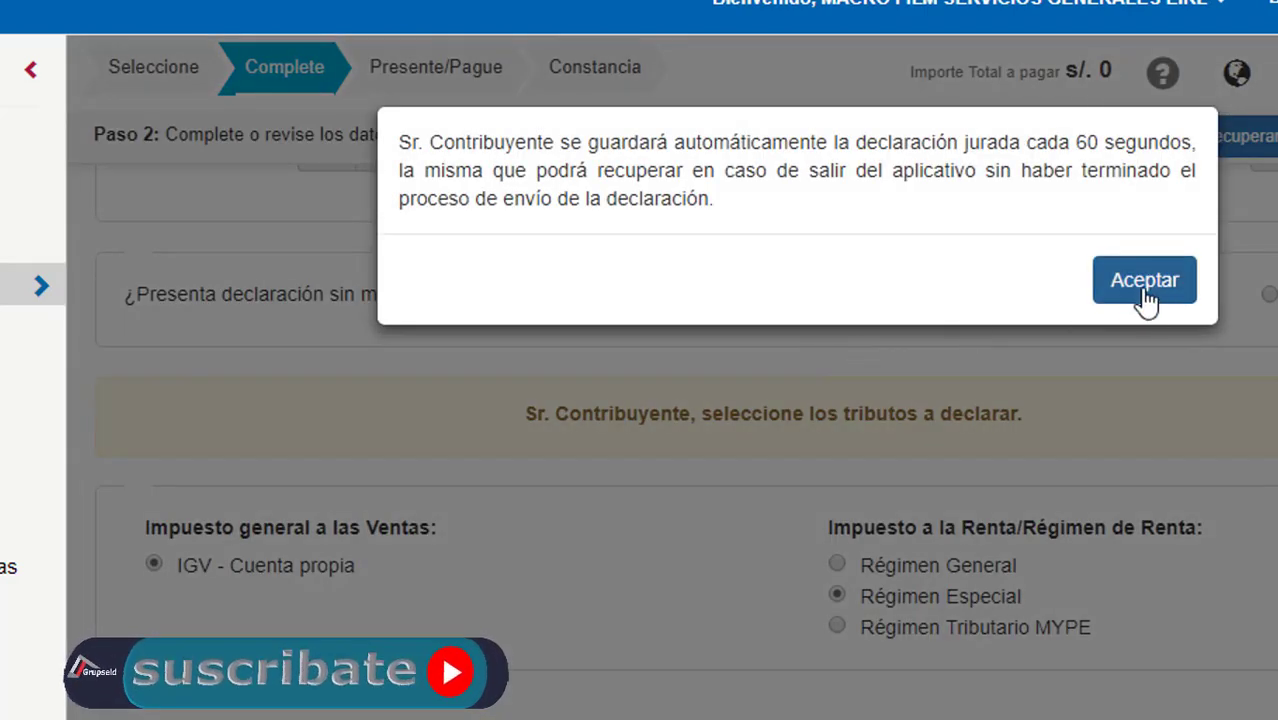
pyautogui.click(1144, 296)
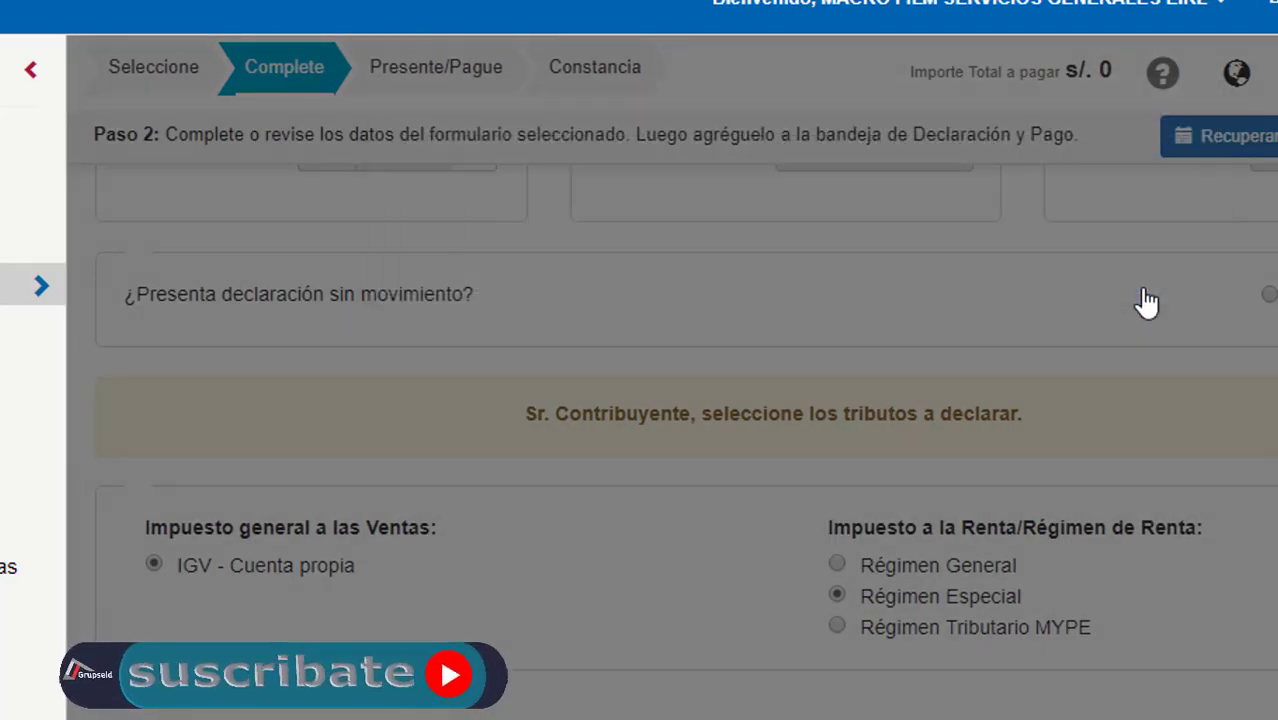
# - Switch to the PC application's 0621 form and set the tax period to 08/2018
pyautogui.scroll(3, 795, 600)
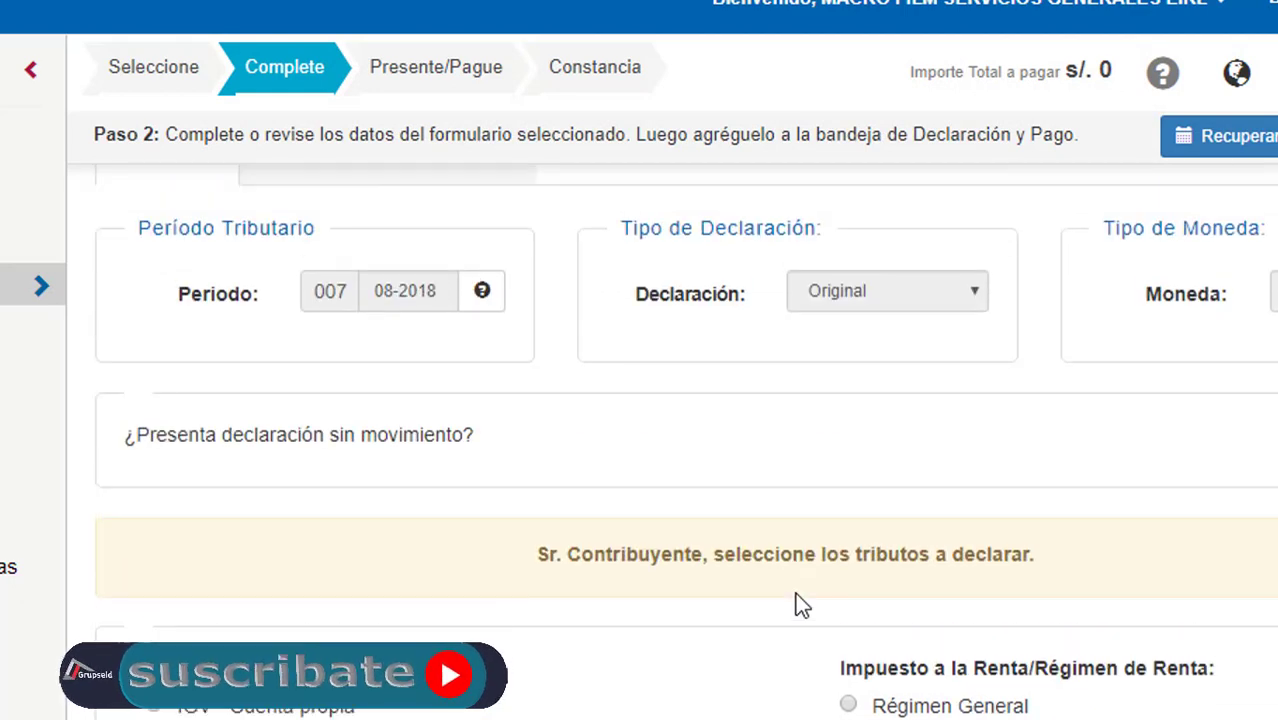
pyautogui.scroll(-1, 795, 600)
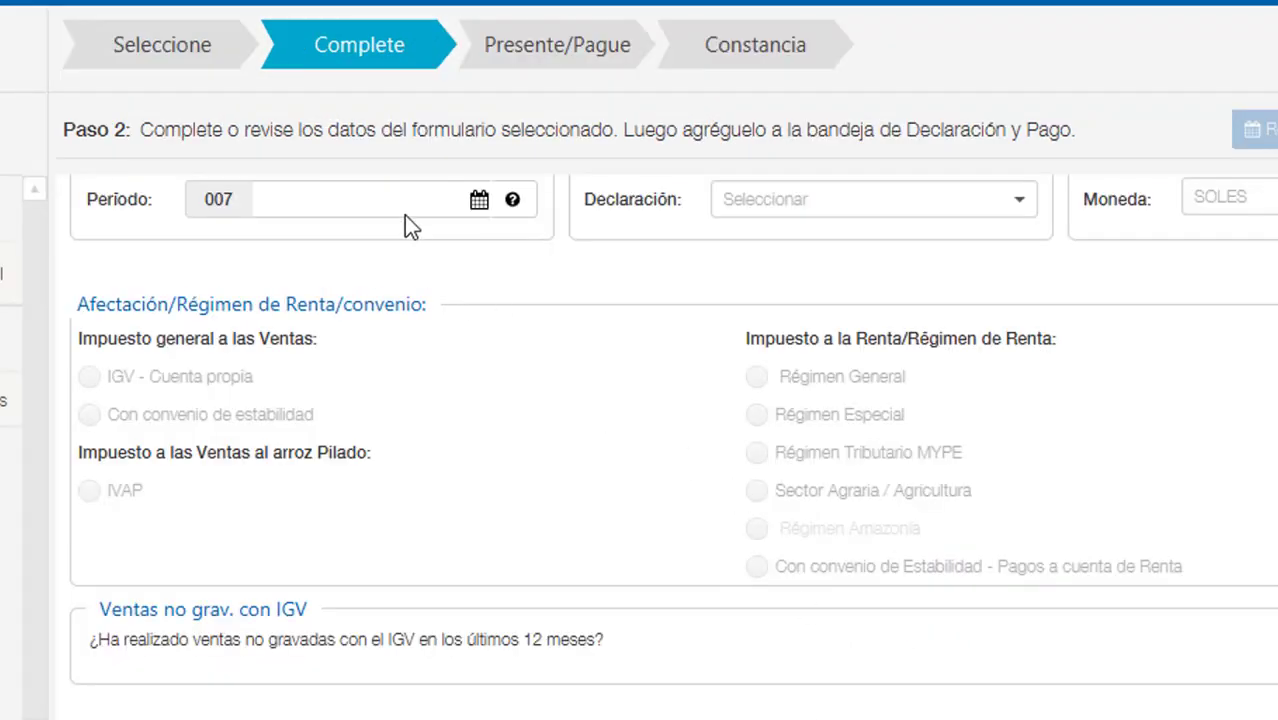
pyautogui.click(413, 201)
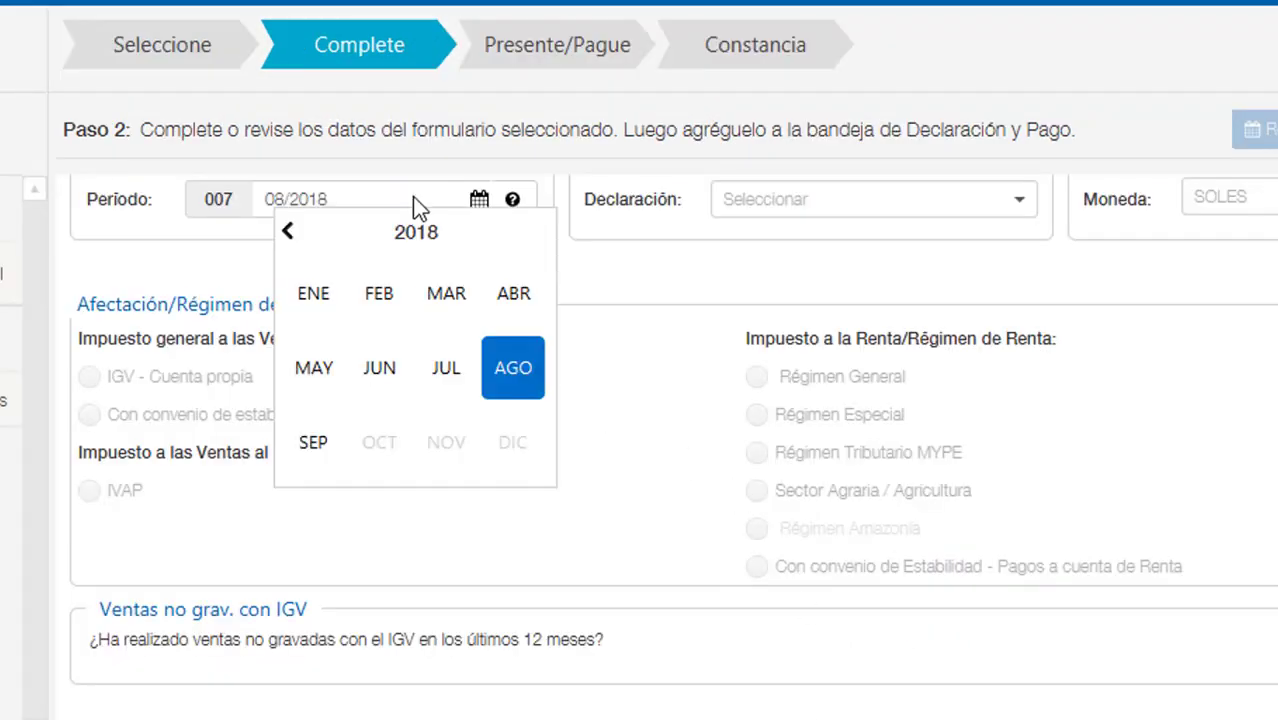
pyautogui.click(513, 367)
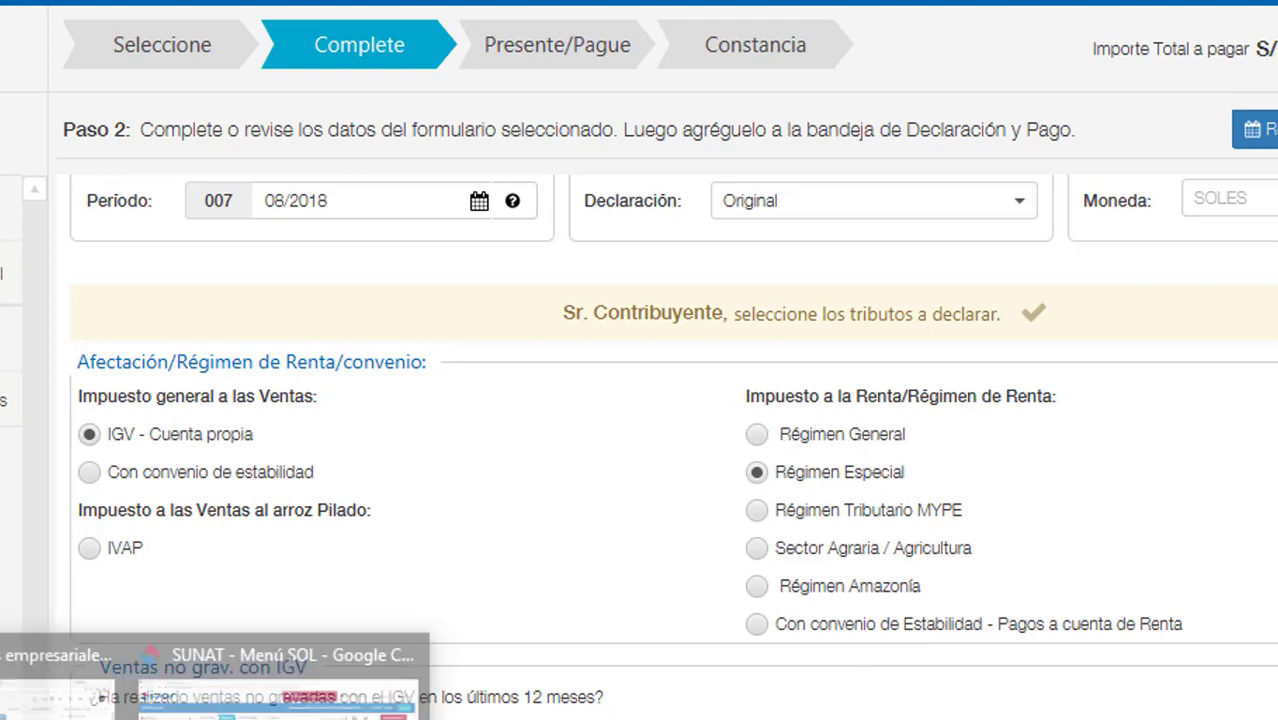
# - Compare the PC form's tax regime options with the web form, including its question about declaring without movement
pyautogui.click(300, 680)
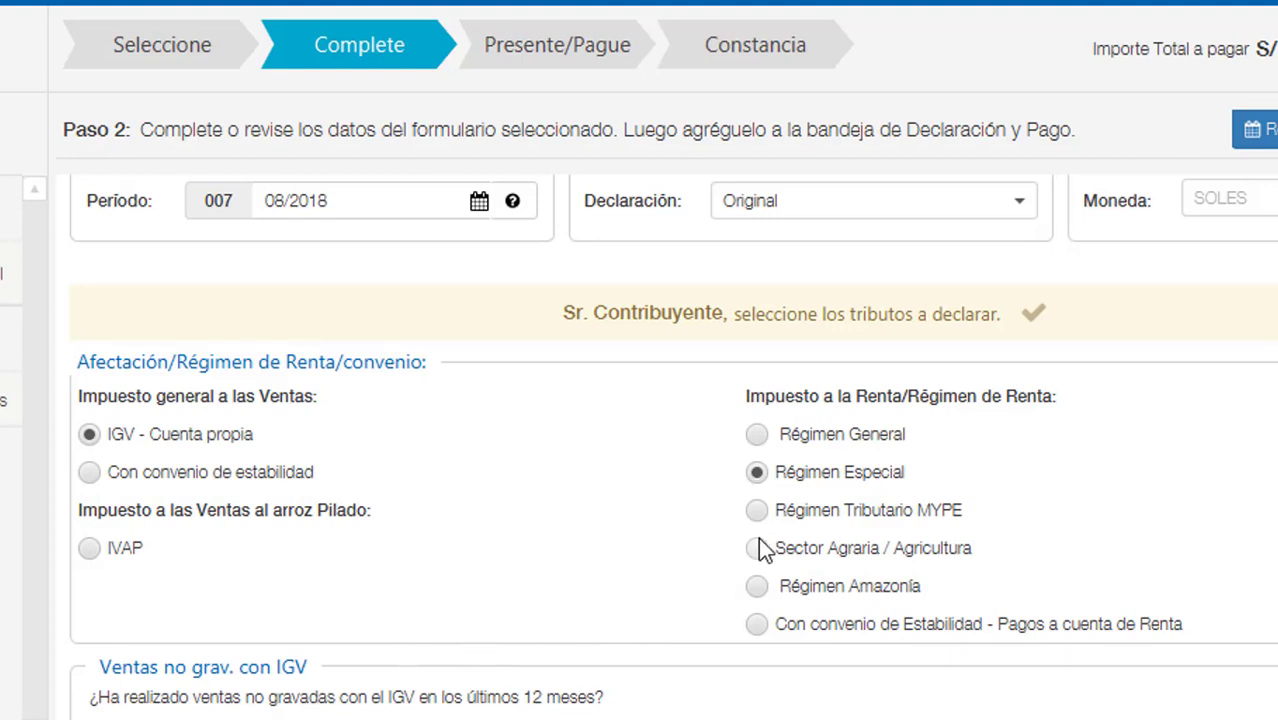
pyautogui.scroll(-1, 645, 575)
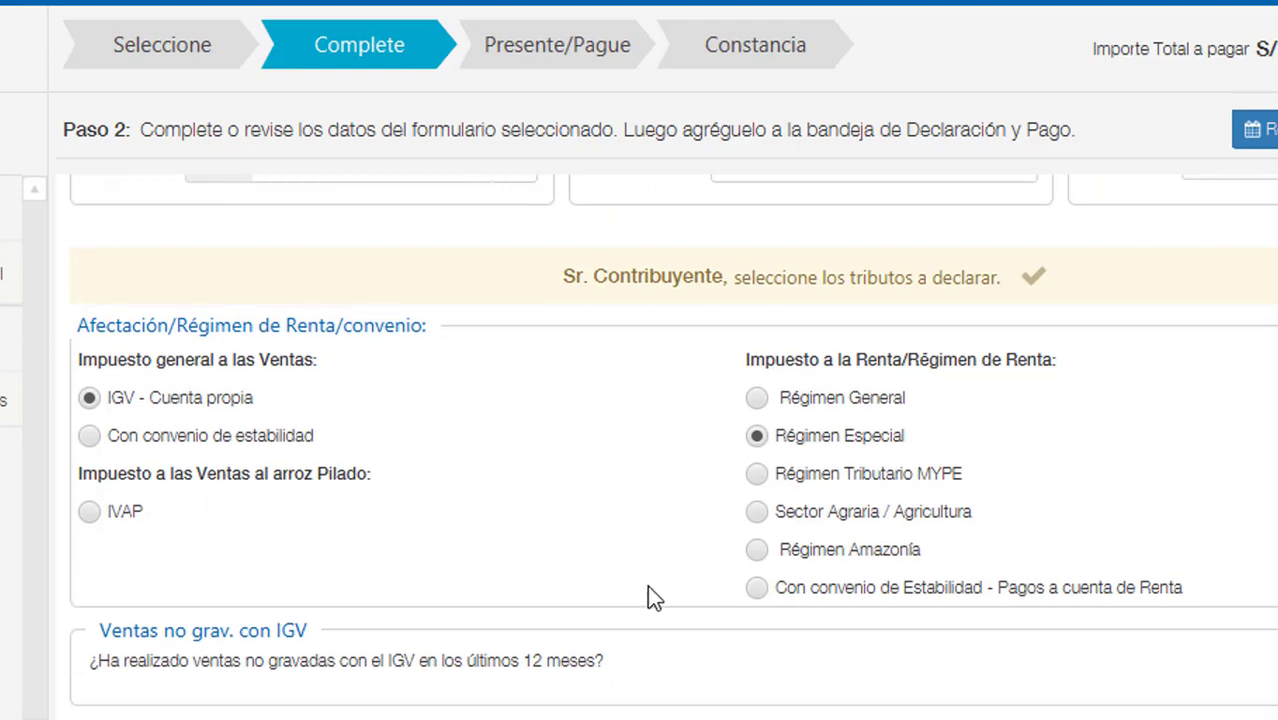
pyautogui.scroll(1, 647, 590)
pyautogui.click(285, 655)
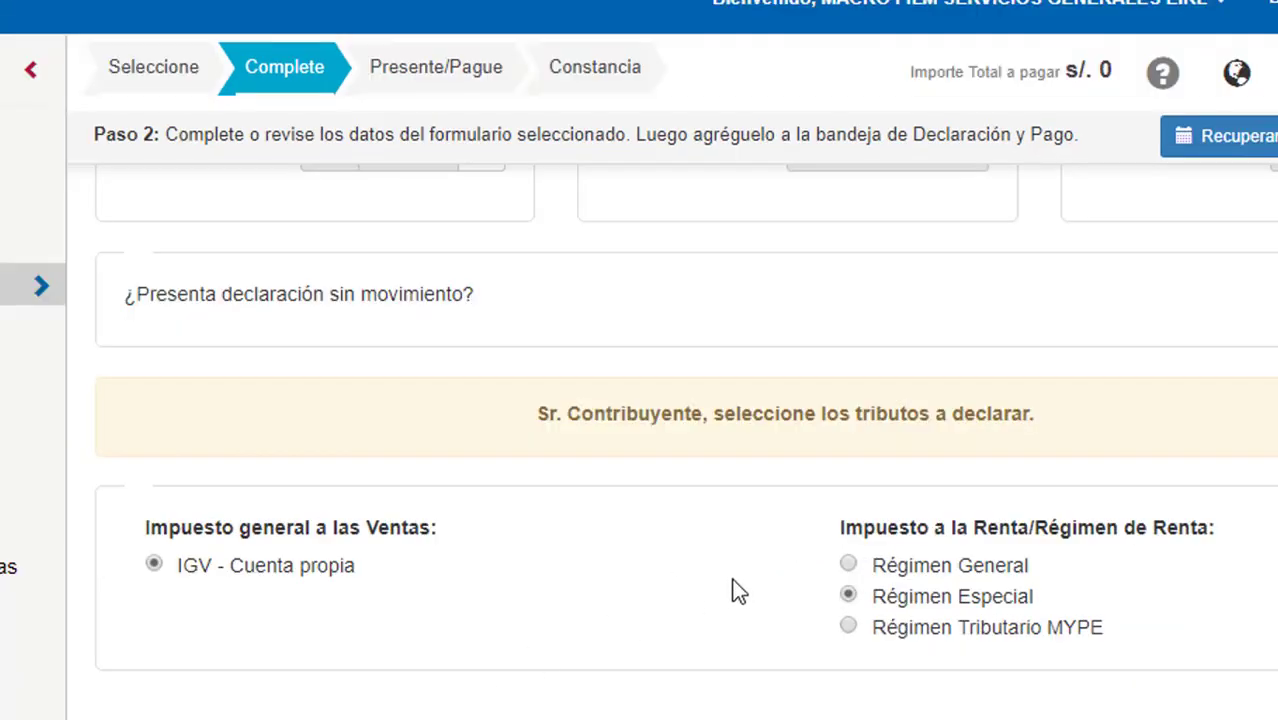
pyautogui.scroll(3, 429, 424)
pyautogui.scroll(-4, 1184, 559)
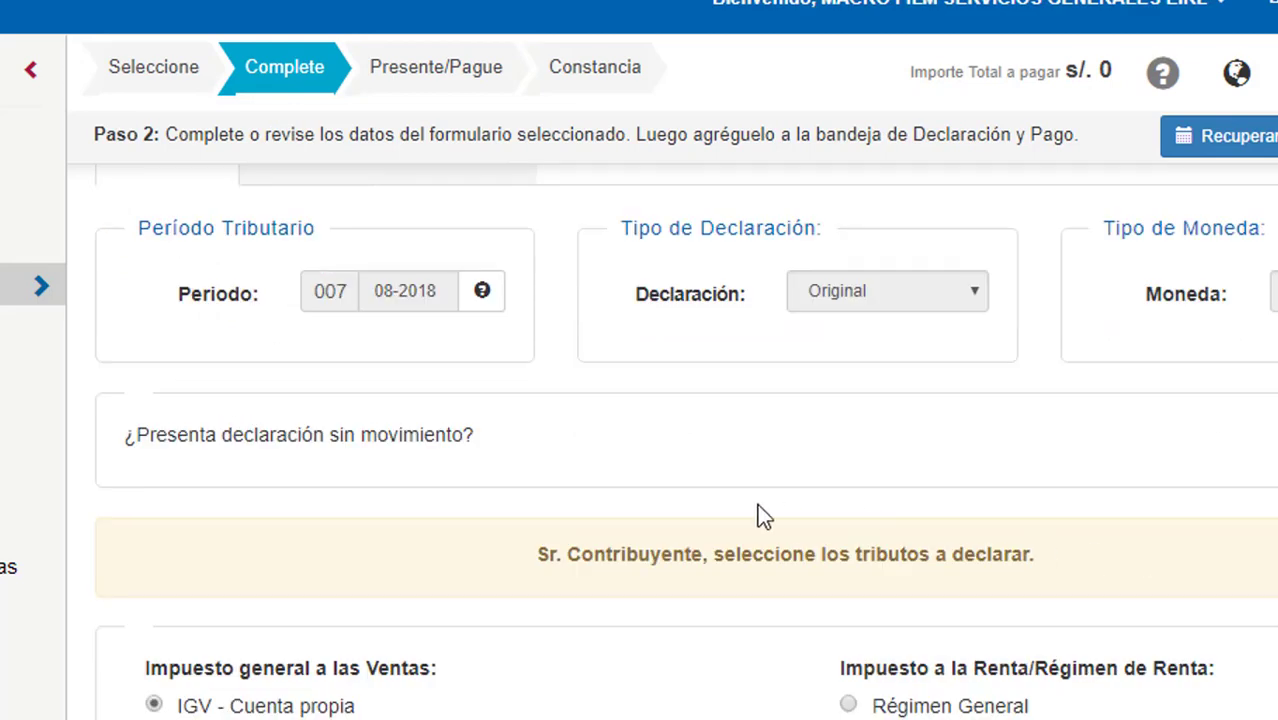
pyautogui.moveTo(136, 434); pyautogui.dragTo(519, 451)
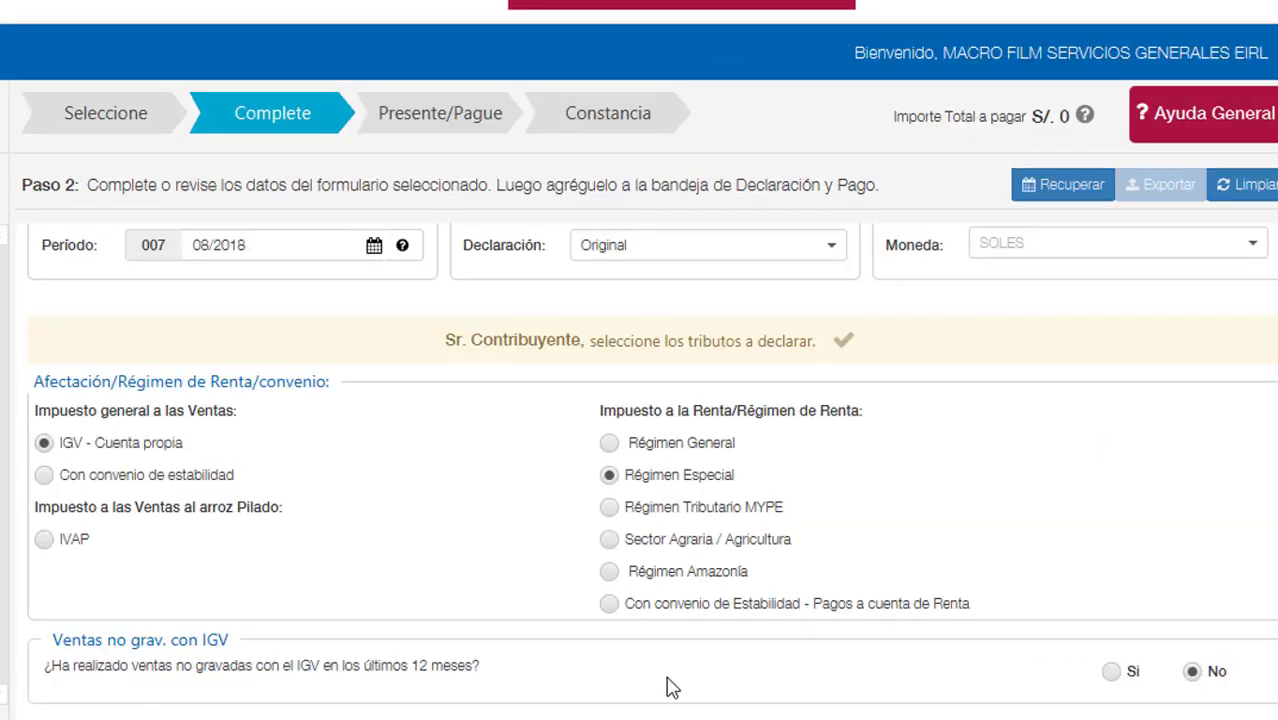
# - Examine the PC form's general information, from the tax period to the question about sales not subject to IGV
pyautogui.scroll(3, 662, 600)
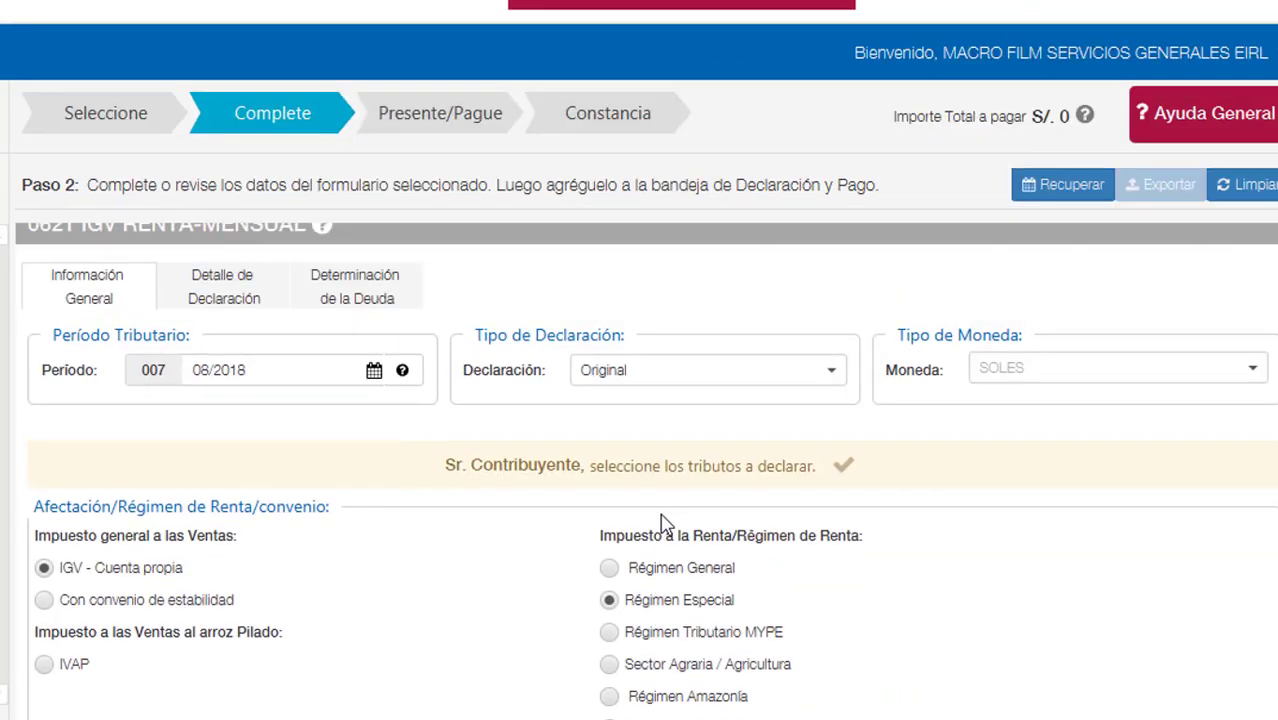
pyautogui.scroll(-1, 662, 522)
pyautogui.scroll(1, 720, 520)
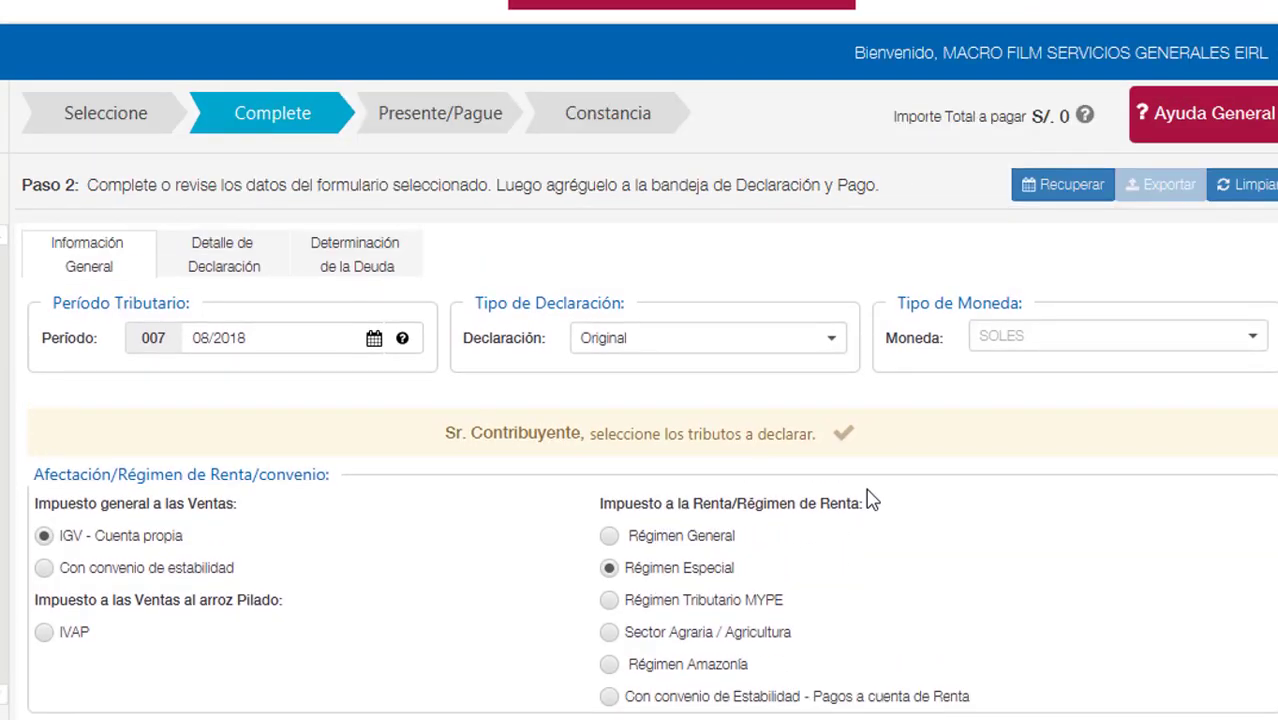
pyautogui.scroll(2, 764, 492)
pyautogui.scroll(-4, 766, 496)
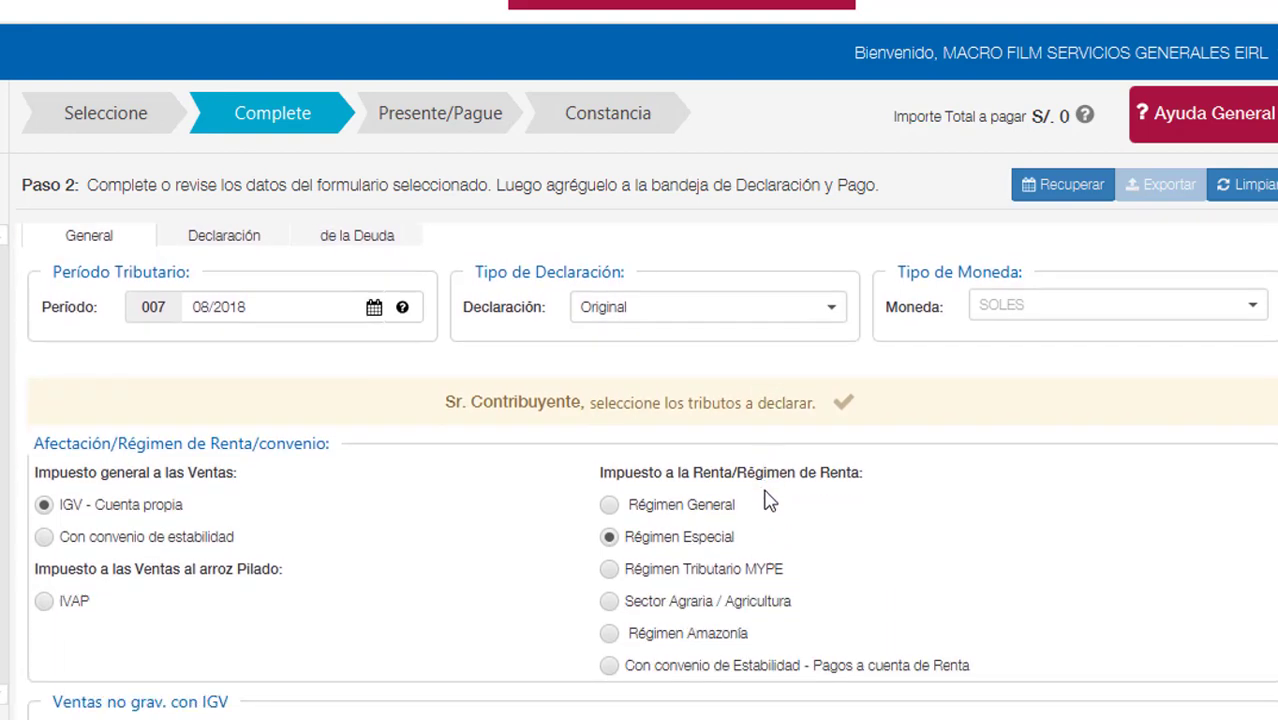
pyautogui.scroll(1, 795, 507)
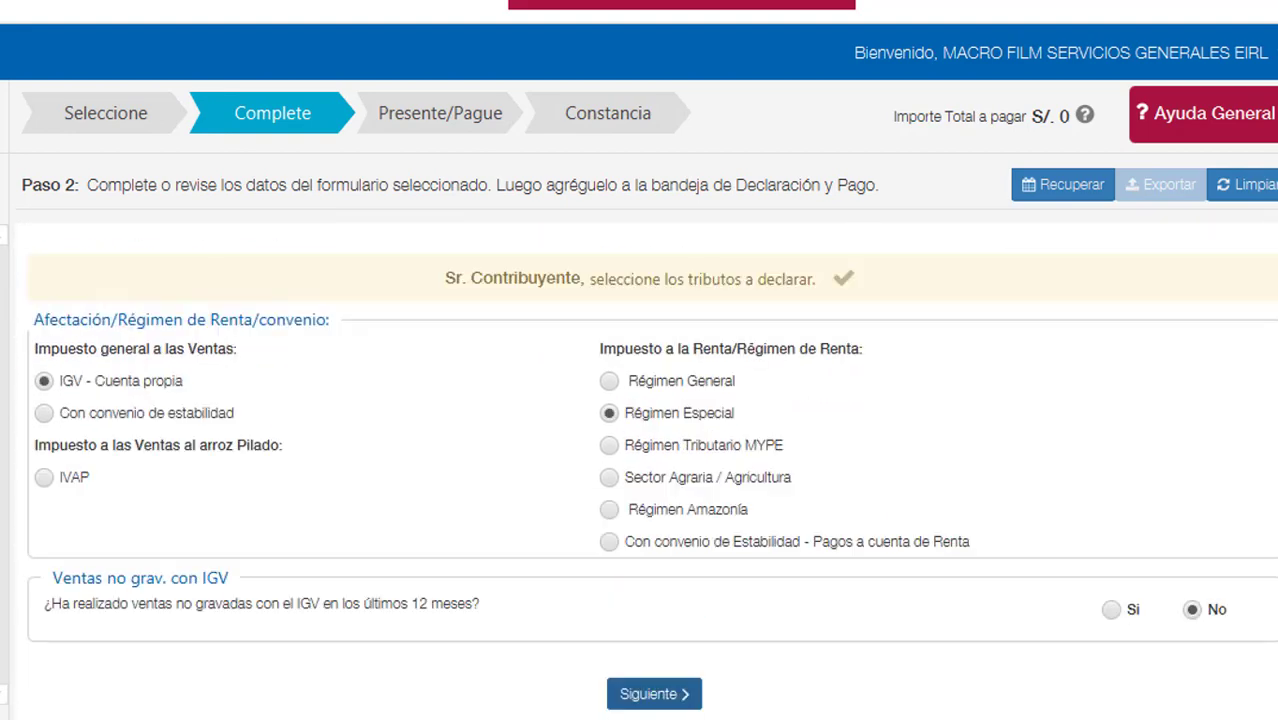
# - Return to the web form and examine its period, declaration type, no-movement question and income tax regimes
pyautogui.click(200, 700)
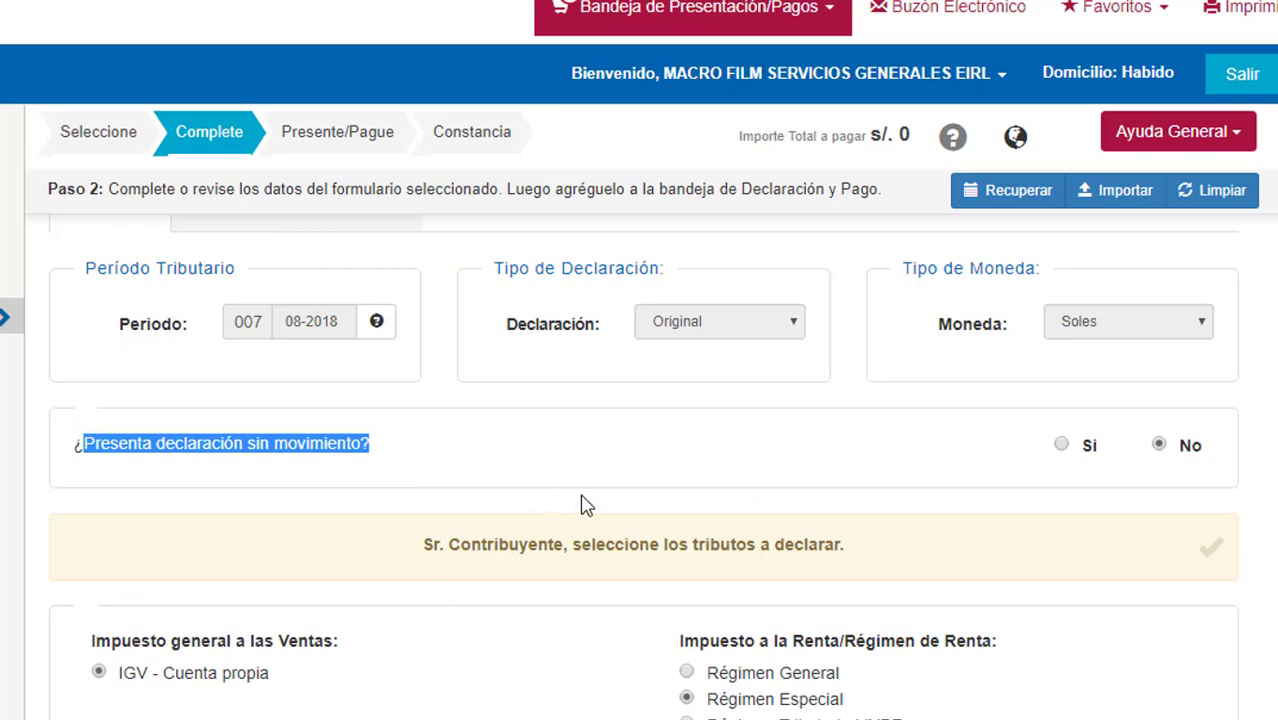
pyautogui.scroll(-1, 585, 505)
pyautogui.scroll(1, 670, 570)
pyautogui.scroll(-1, 675, 582)
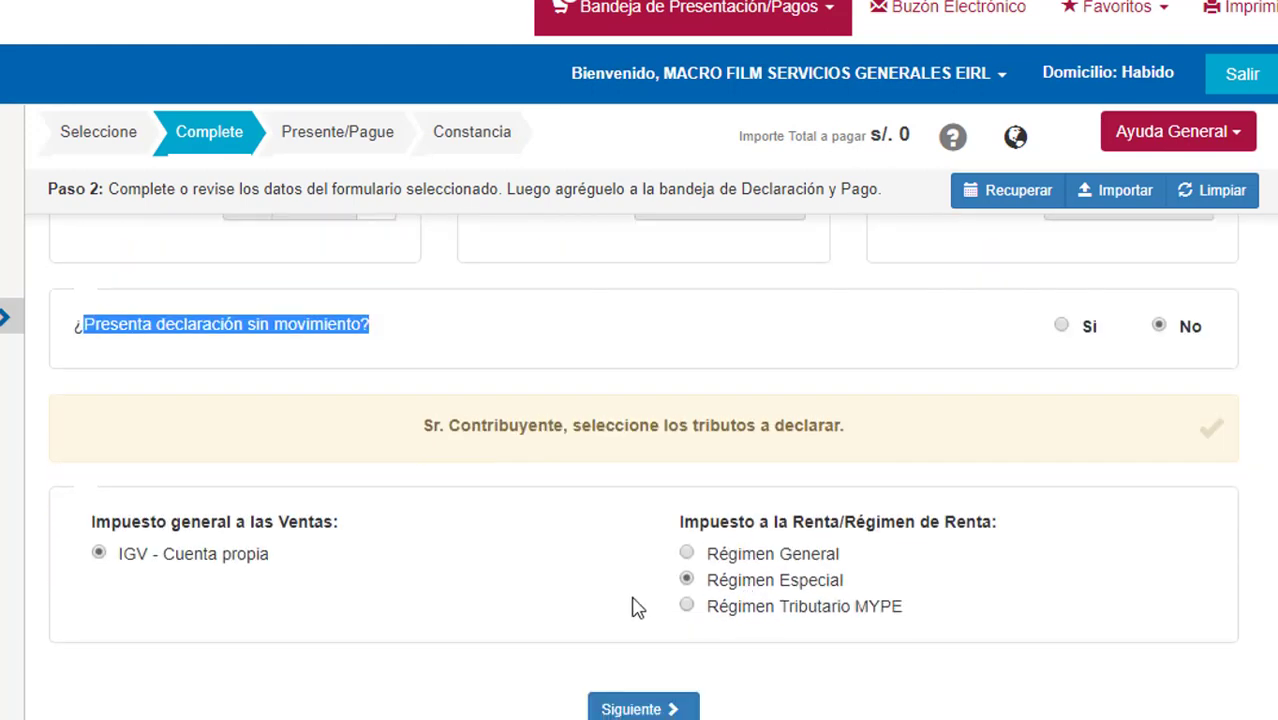
pyautogui.scroll(3, 650, 575)
pyautogui.scroll(-3, 662, 570)
pyautogui.click(712, 585)
pyautogui.doubleClick(712, 585)
pyautogui.scroll(4, 400, 460)
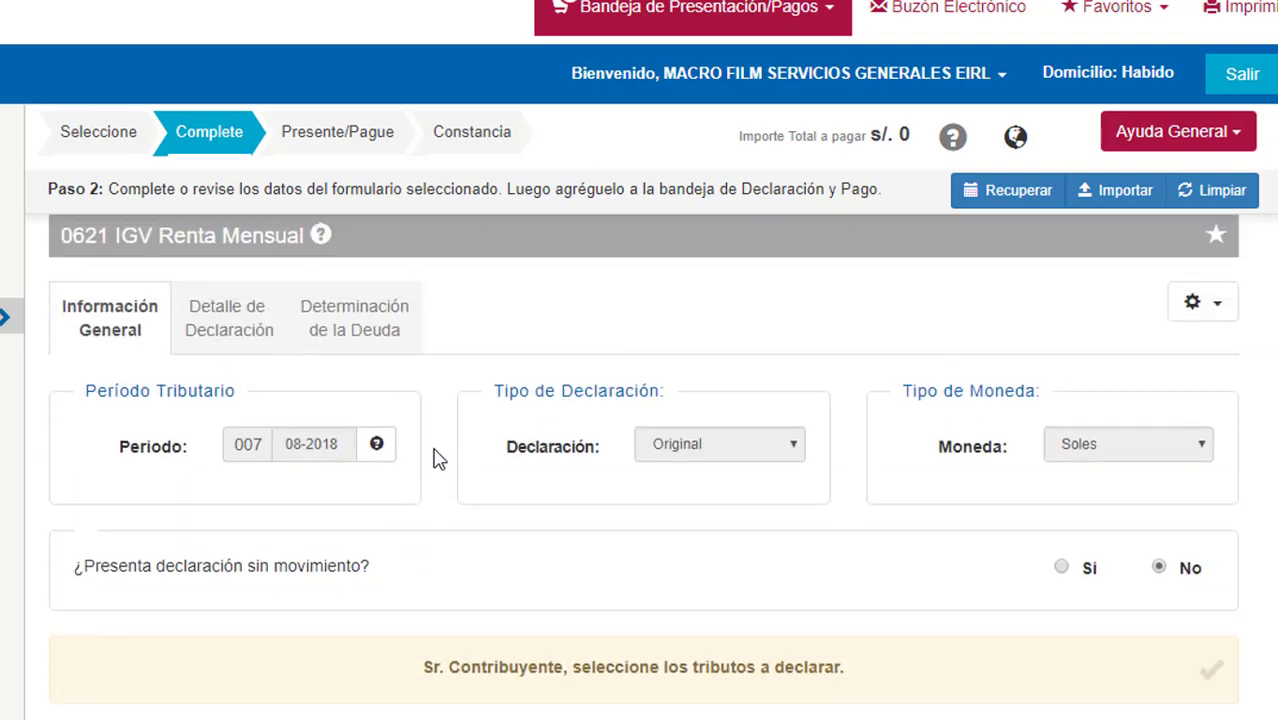
pyautogui.scroll(-4, 673, 553)
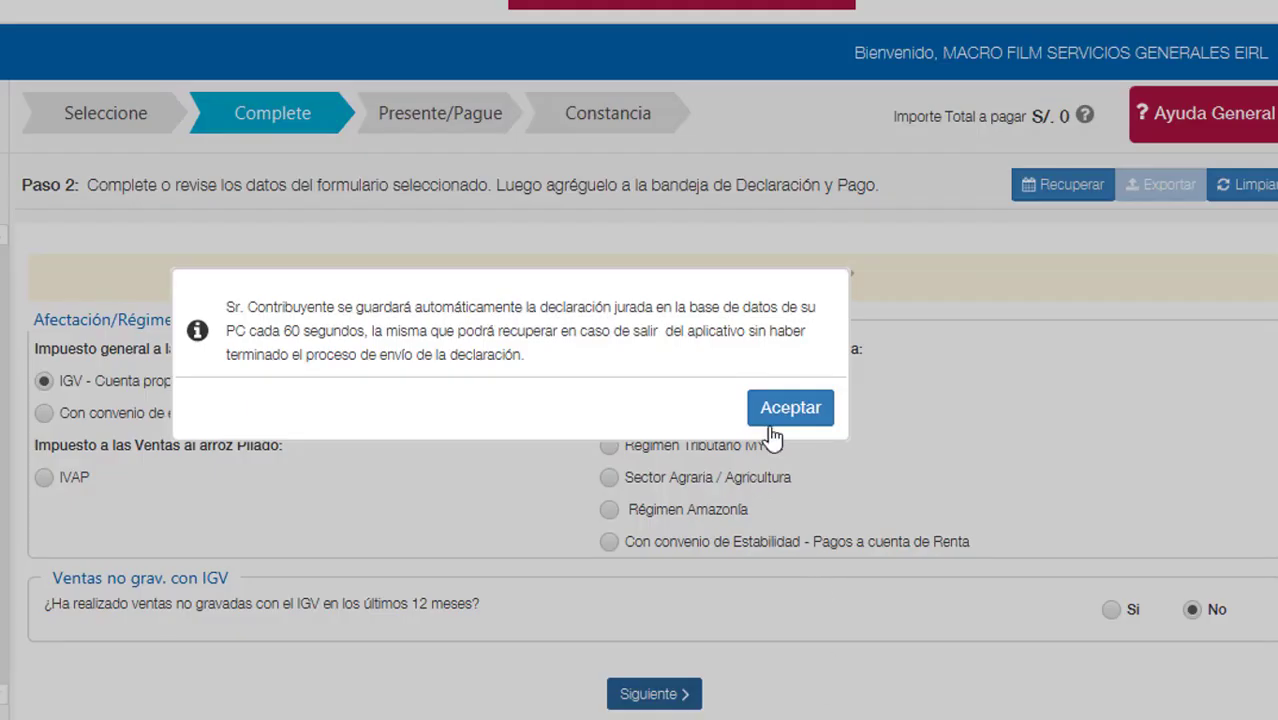
# - Accept the PC form's autosave notice and advance the web form to the Ventas Netas Gravadas field, box 100
pyautogui.click(782, 410)
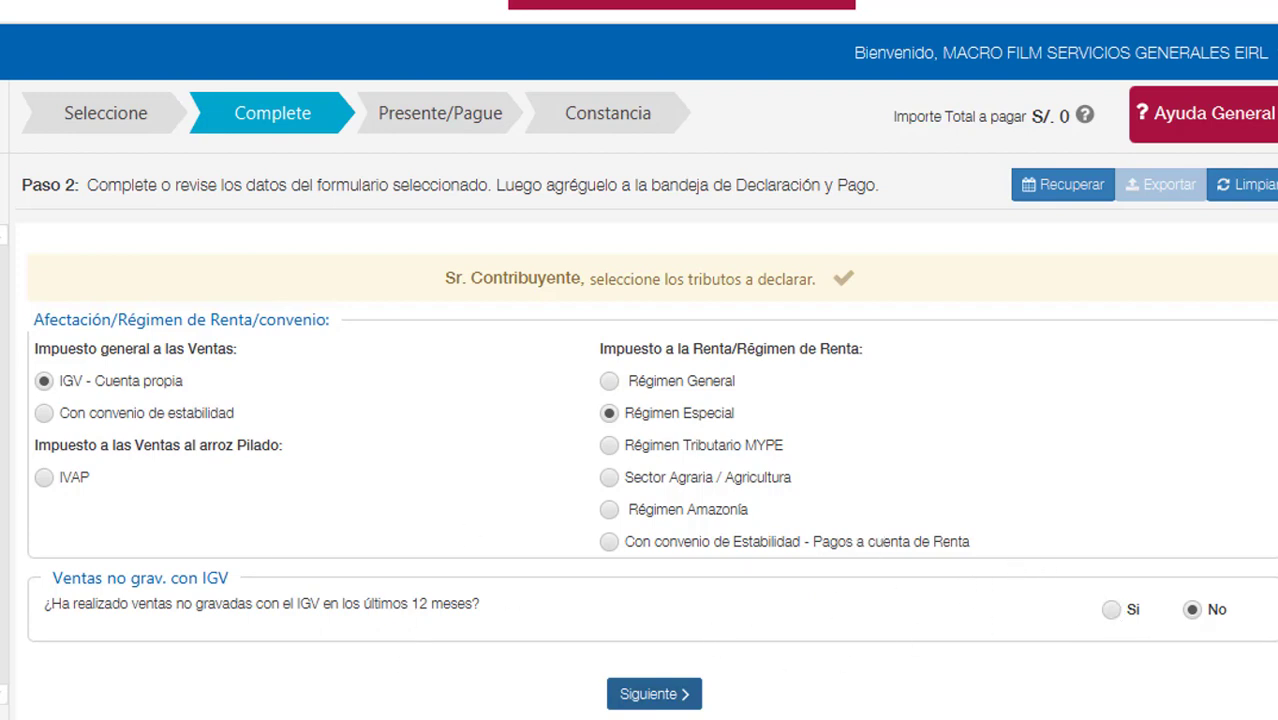
pyautogui.click(205, 665)
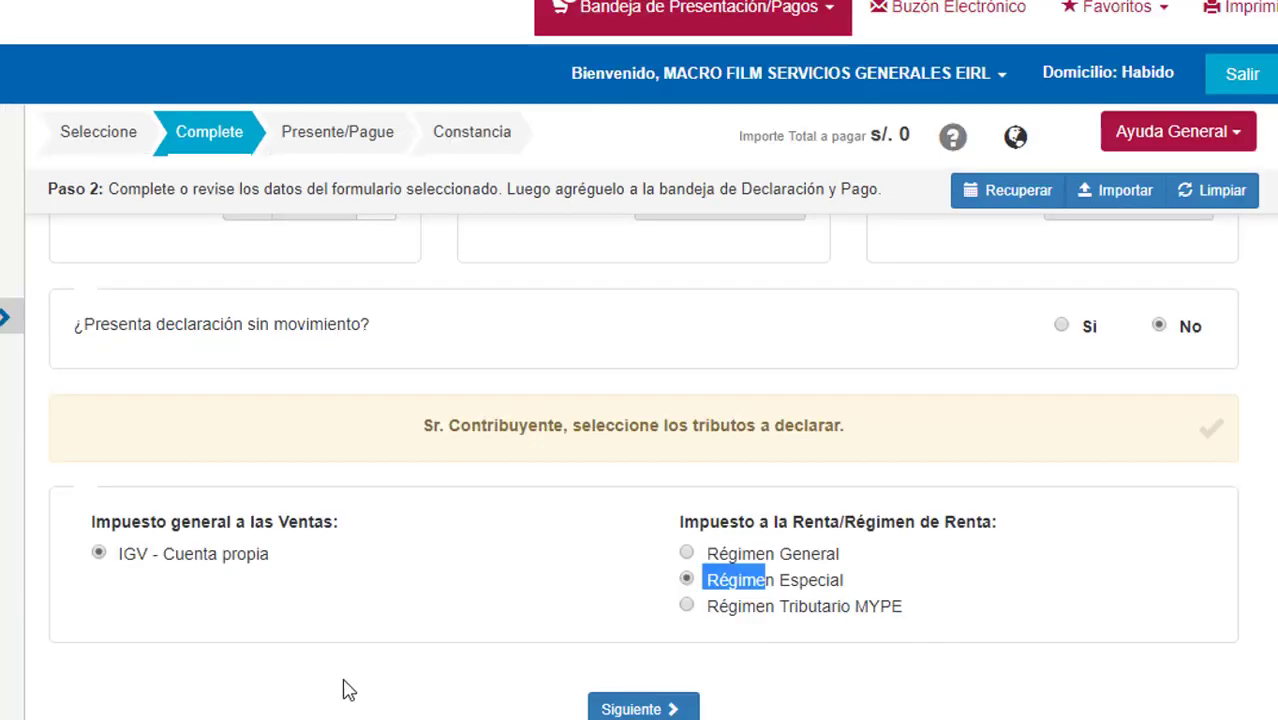
pyautogui.click(645, 709)
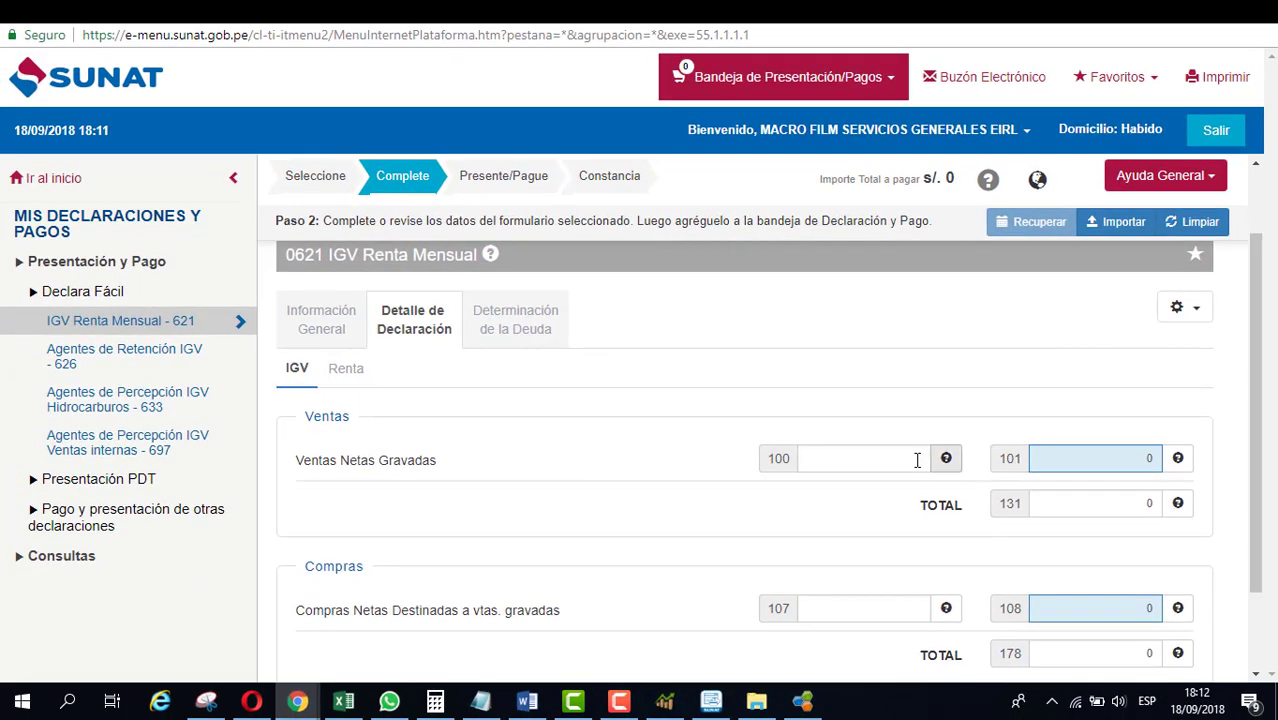
pyautogui.click(855, 486)
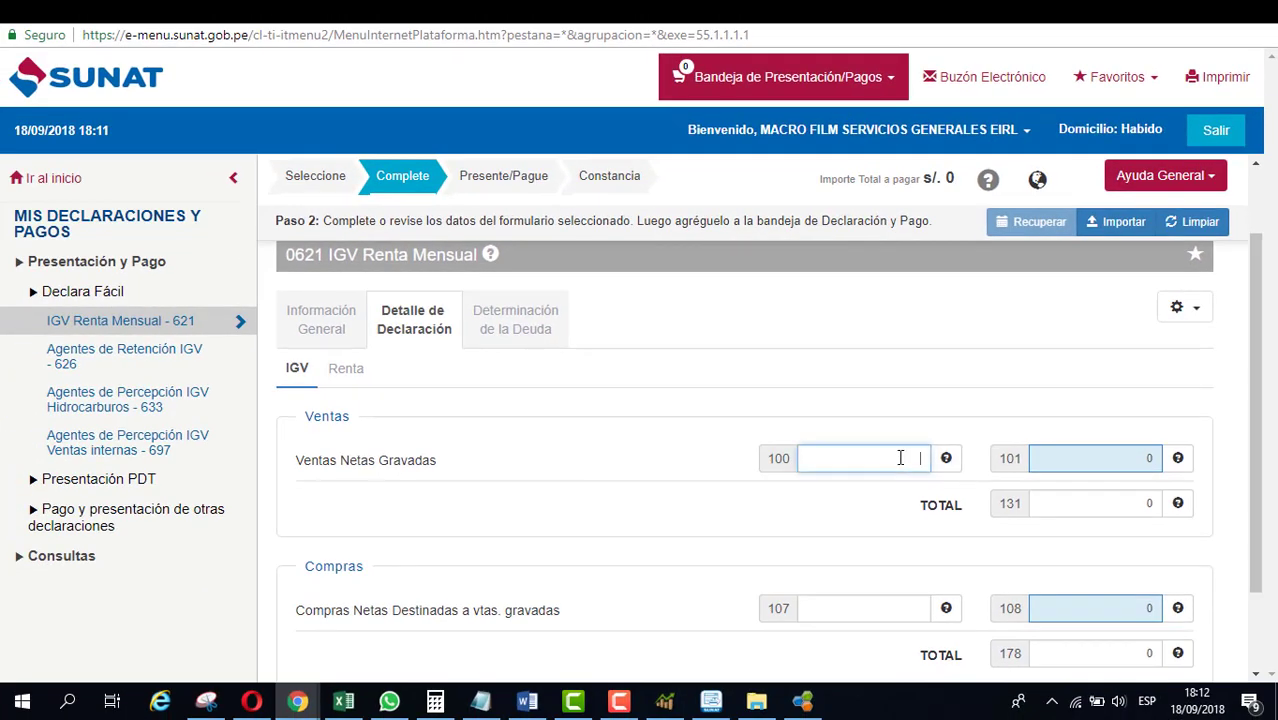
# - Switch to Conta SQL and preview the Registro de Ventas for Agosto 2018 in soles
pyautogui.click(675, 709)
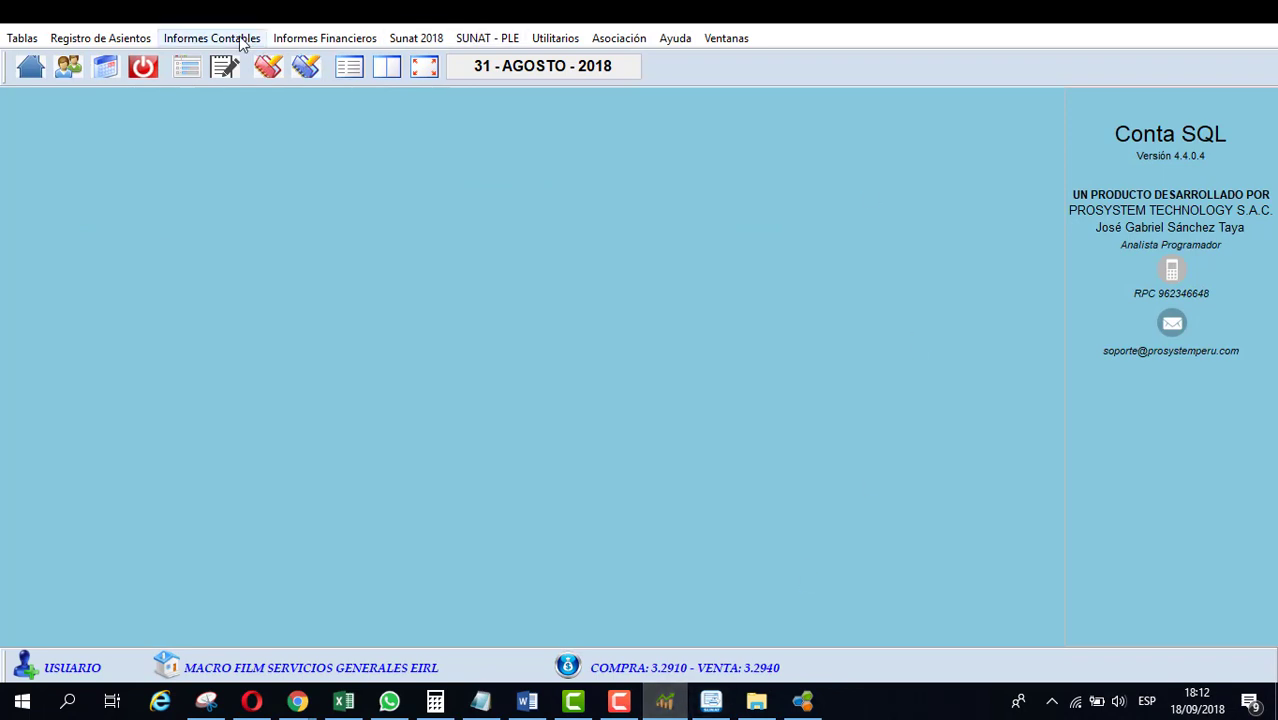
pyautogui.click(245, 38)
pyautogui.click(275, 137)
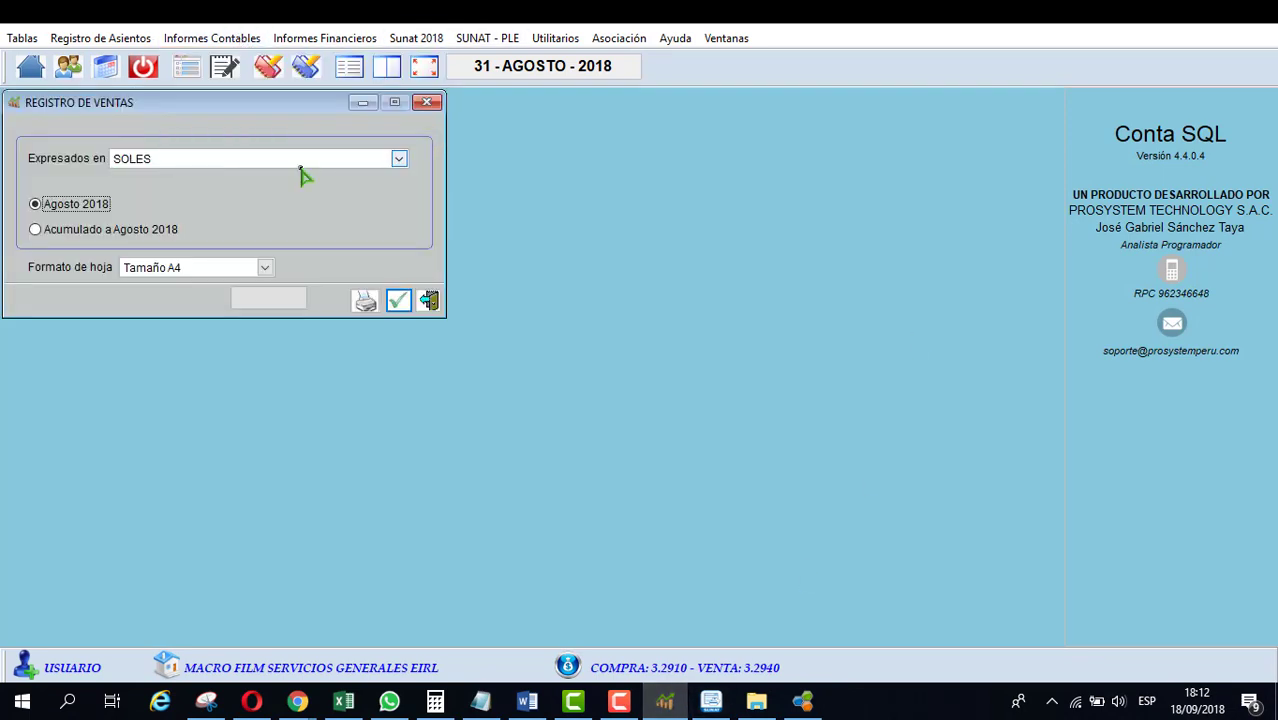
pyautogui.click(365, 301)
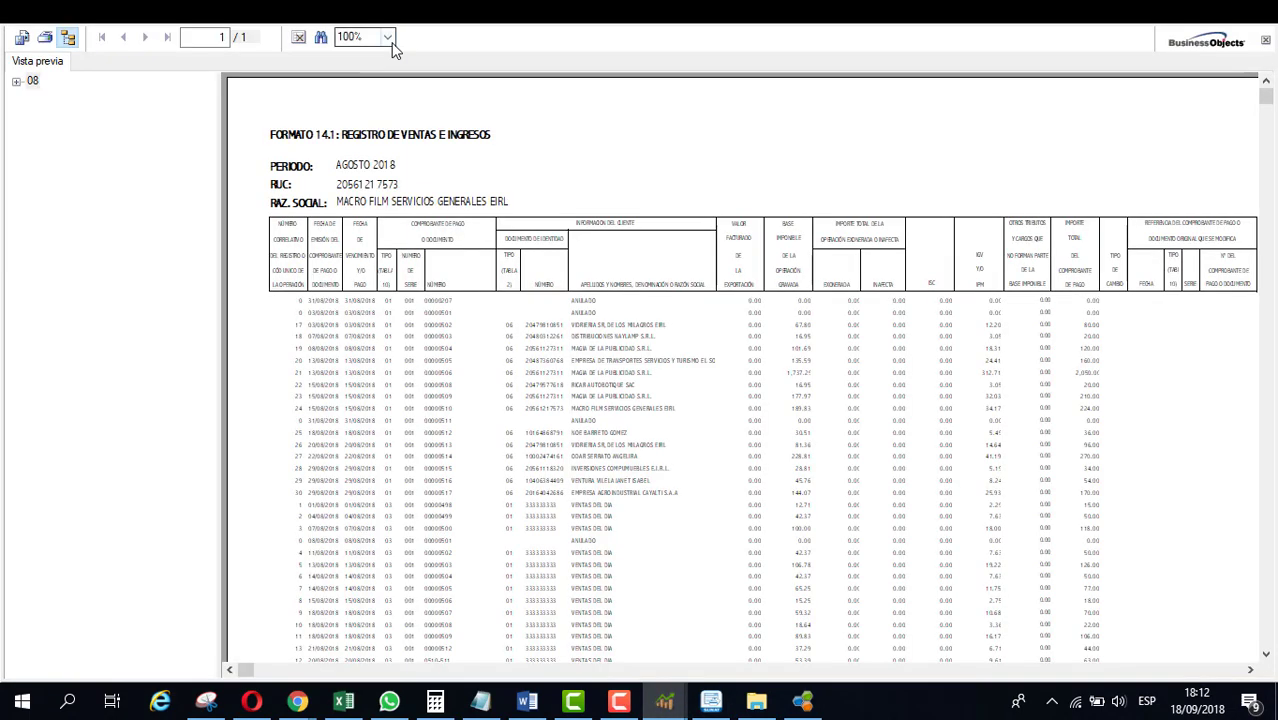
# - Check the totals row of the sales register at 200% and return to the SUNAT web form
pyautogui.click(387, 37)
pyautogui.click(352, 105)
pyautogui.moveTo(224, 126); pyautogui.dragTo(70, 126)
pyautogui.click(253, 150)
pyautogui.scroll(-15, 557, 428)
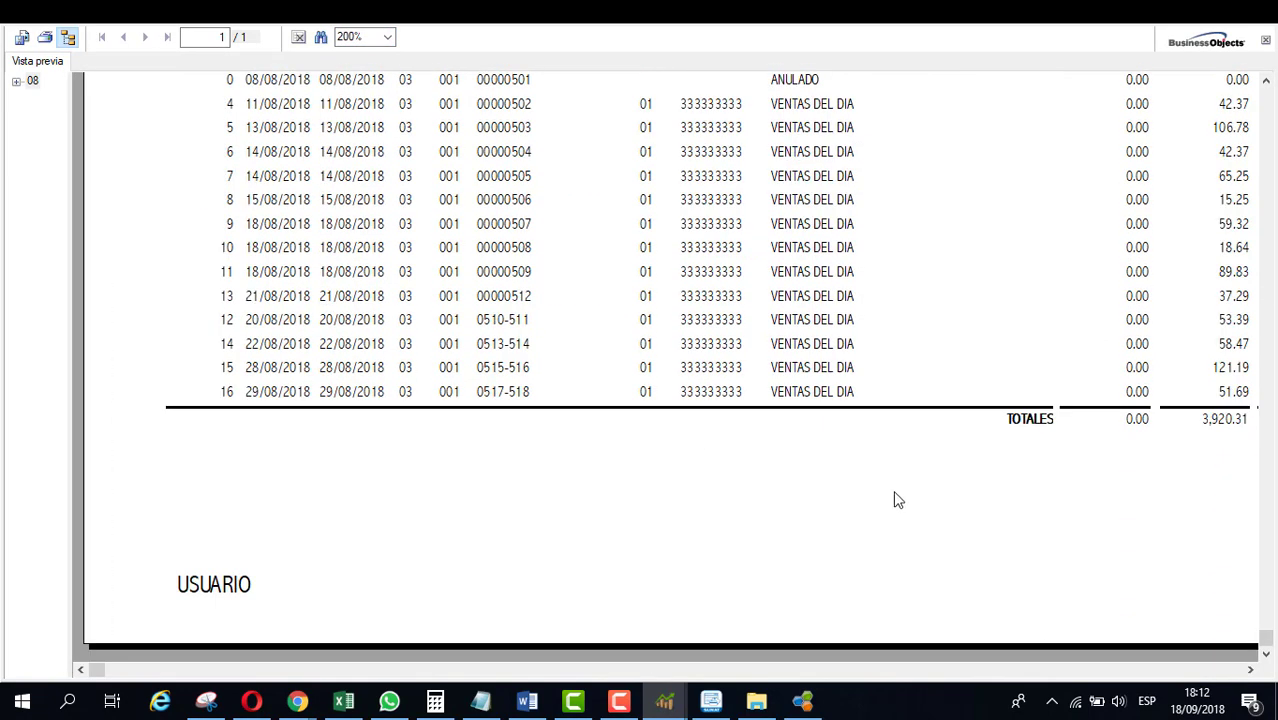
pyautogui.click(1251, 670)
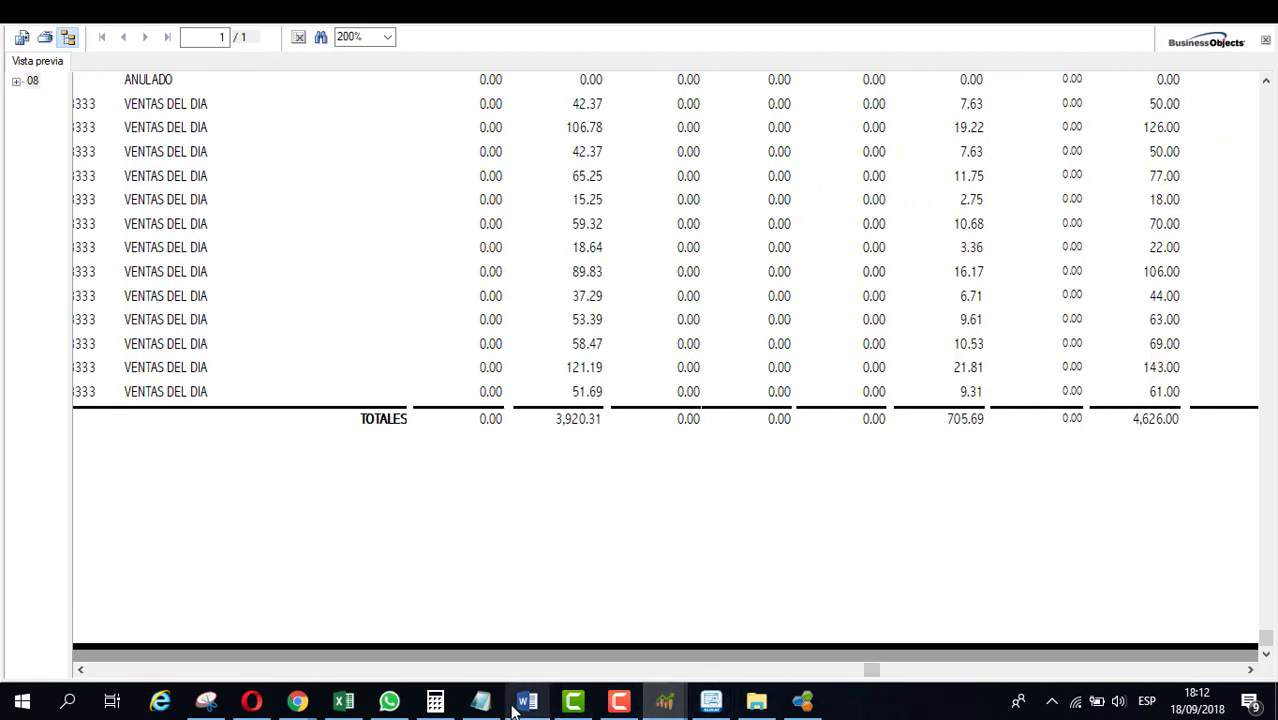
pyautogui.moveTo(321, 686)
pyautogui.click(370, 630)
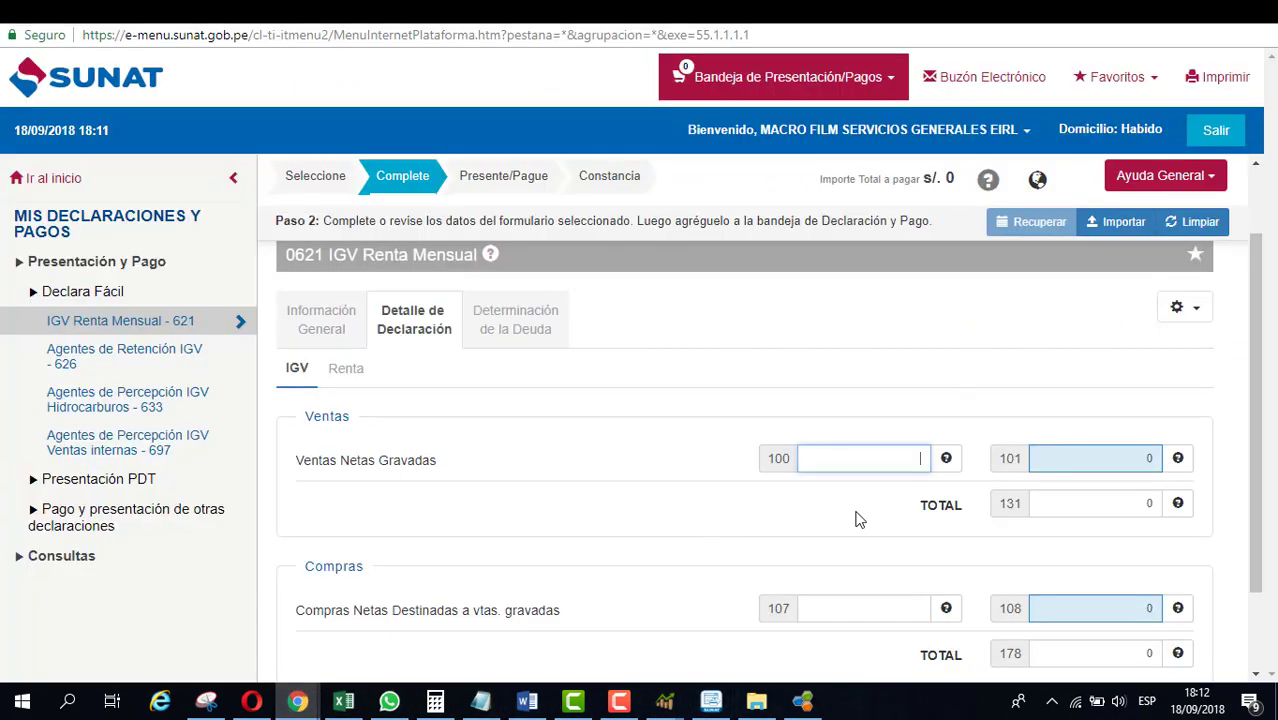
# - Enter 3,920 as Ventas Netas Gravadas in box 100 of the web form
pyautogui.write('3,920')
pyautogui.scroll(-1, 891, 509)
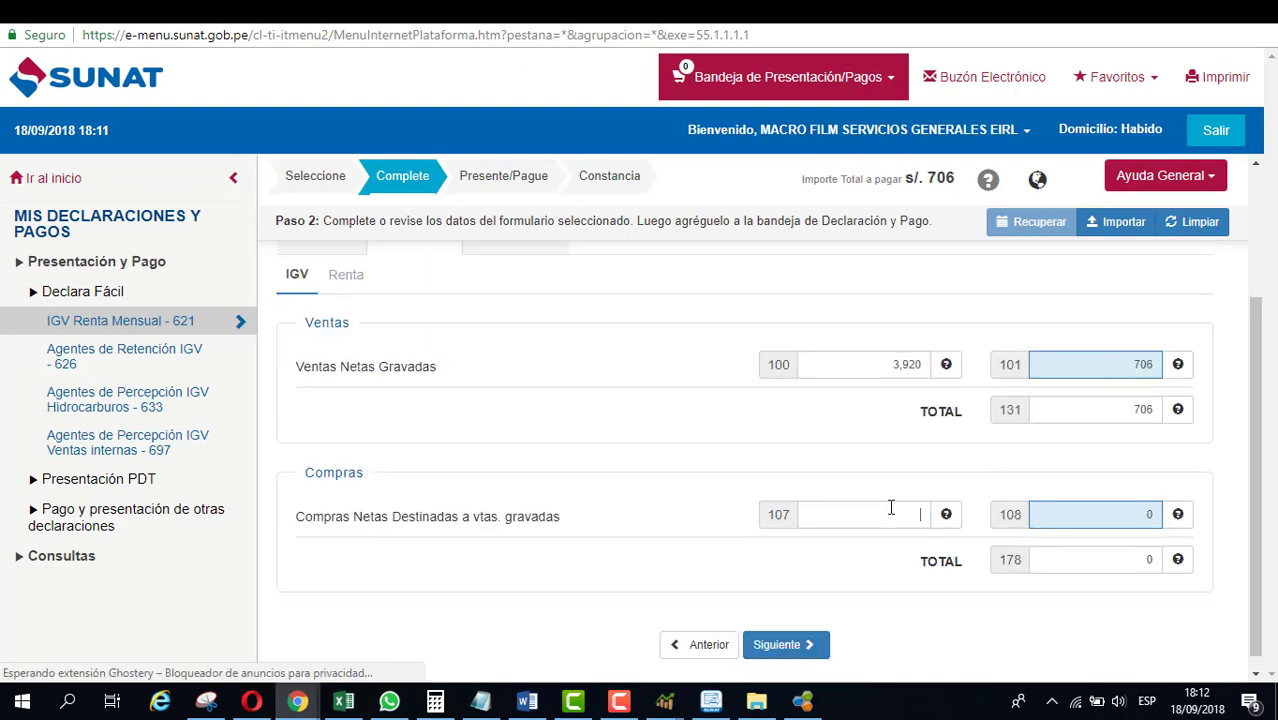
# - Switch to Conta SQL, replace the sales register preview with the Registro de Compras for Agosto 2018 at 200%, and check its totals
pyautogui.click(664, 700)
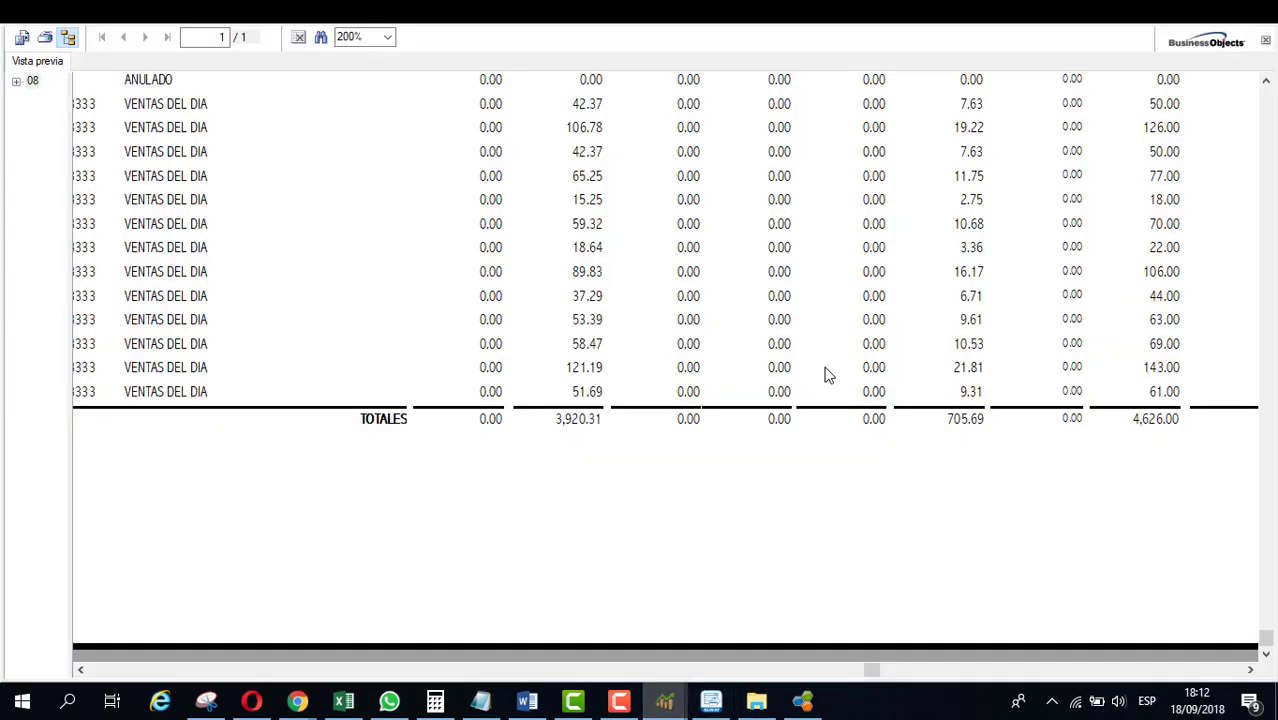
pyautogui.click(1263, 22)
pyautogui.click(410, 295)
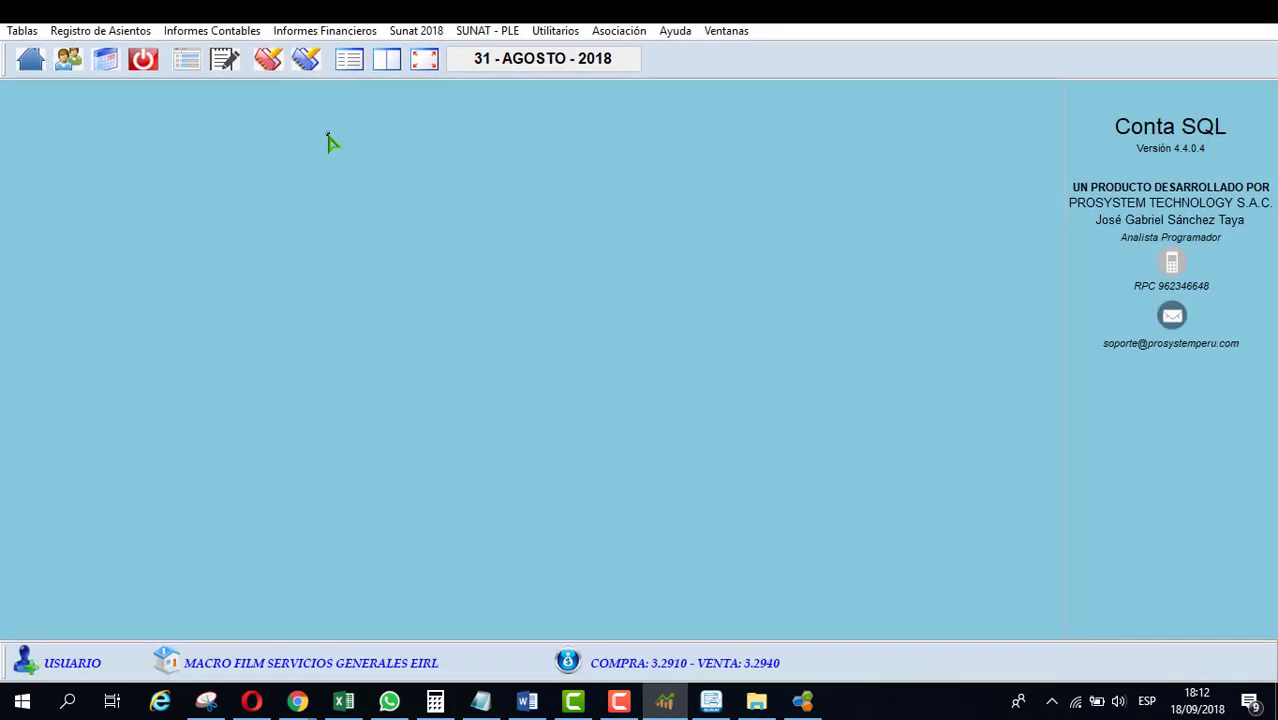
pyautogui.click(211, 31)
pyautogui.click(230, 112)
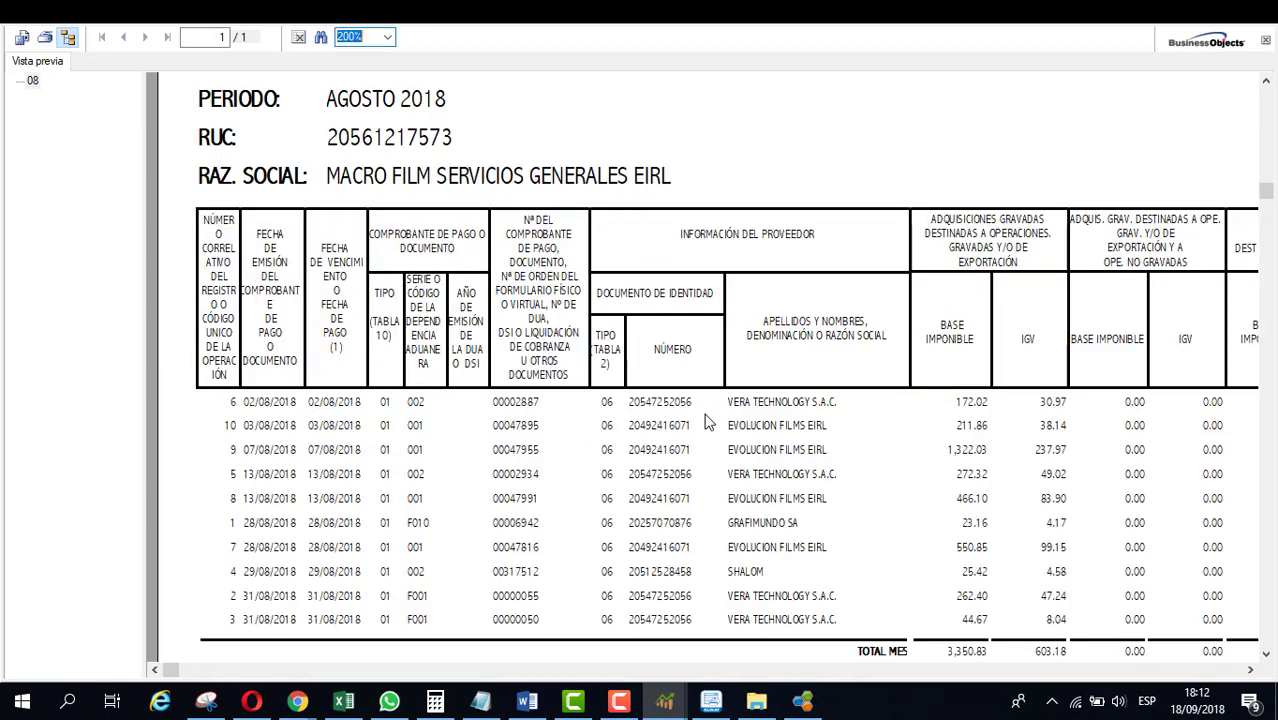
pyautogui.scroll(-5, 1036, 487)
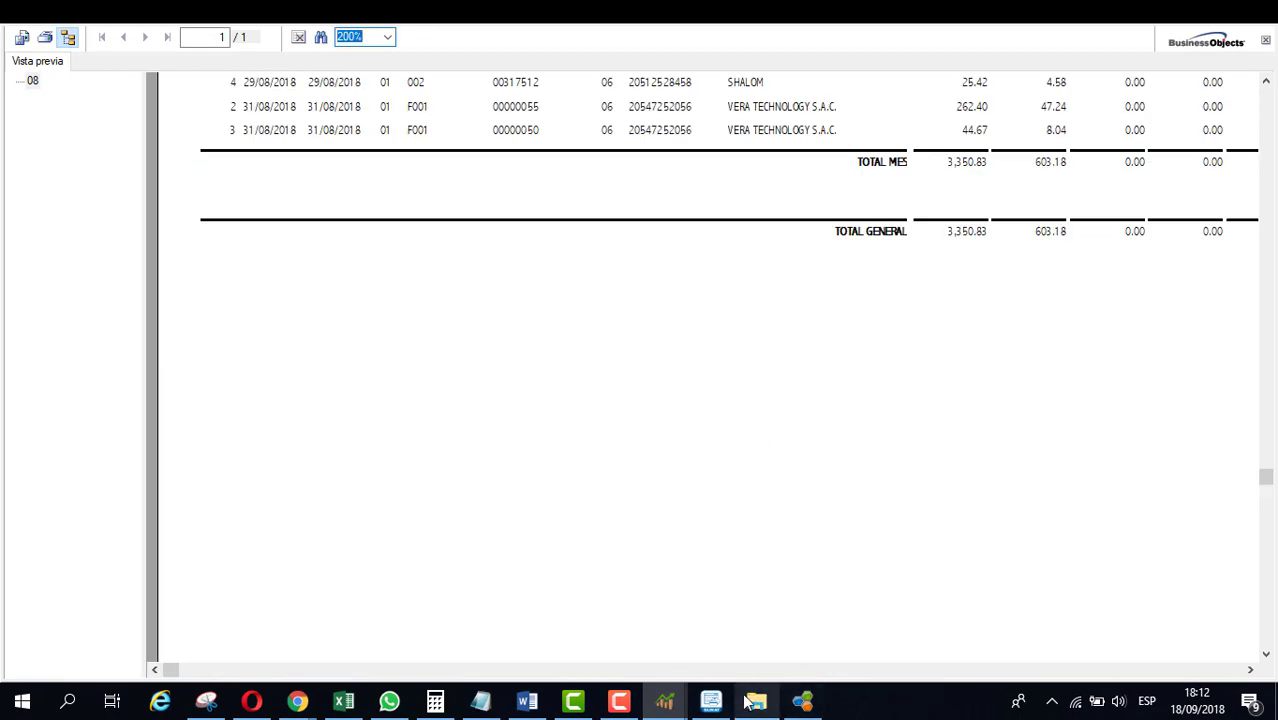
# - Return to the SUNAT web form, enter 3,351 as Compras Netas in box 107, and advance to the Renta section
pyautogui.click(711, 700)
pyautogui.moveTo(298, 700)
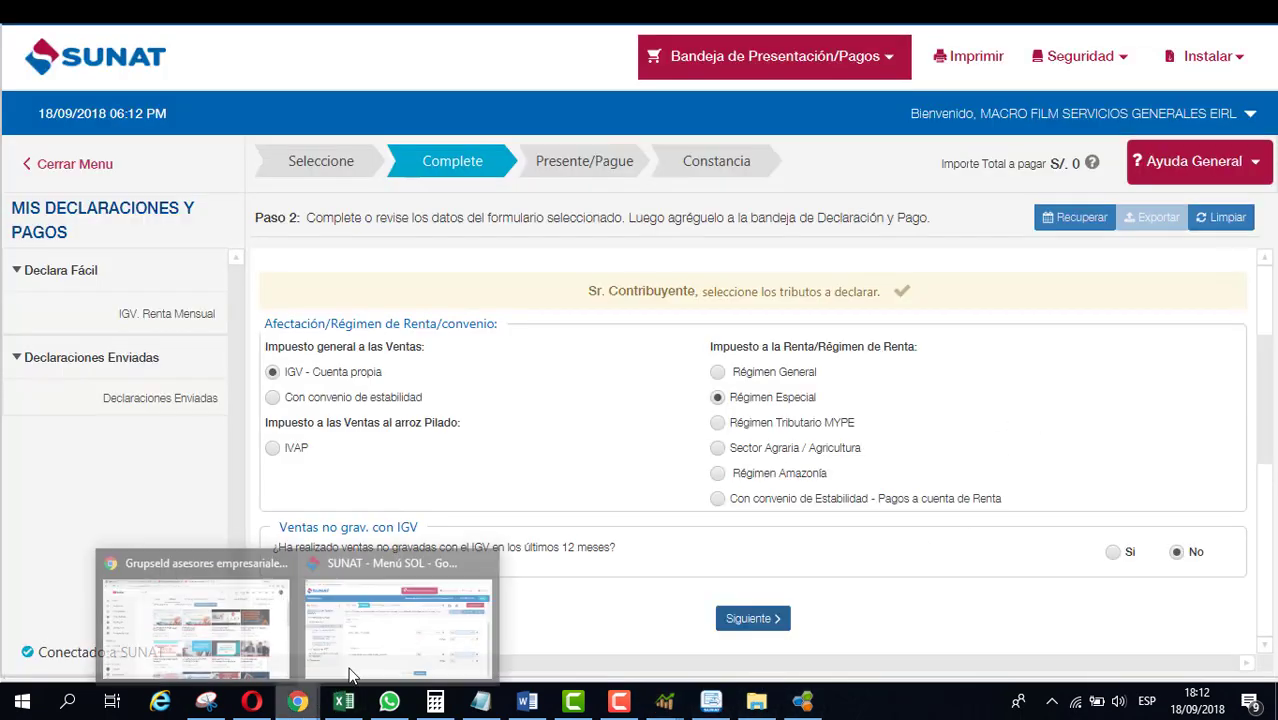
pyautogui.click(397, 630)
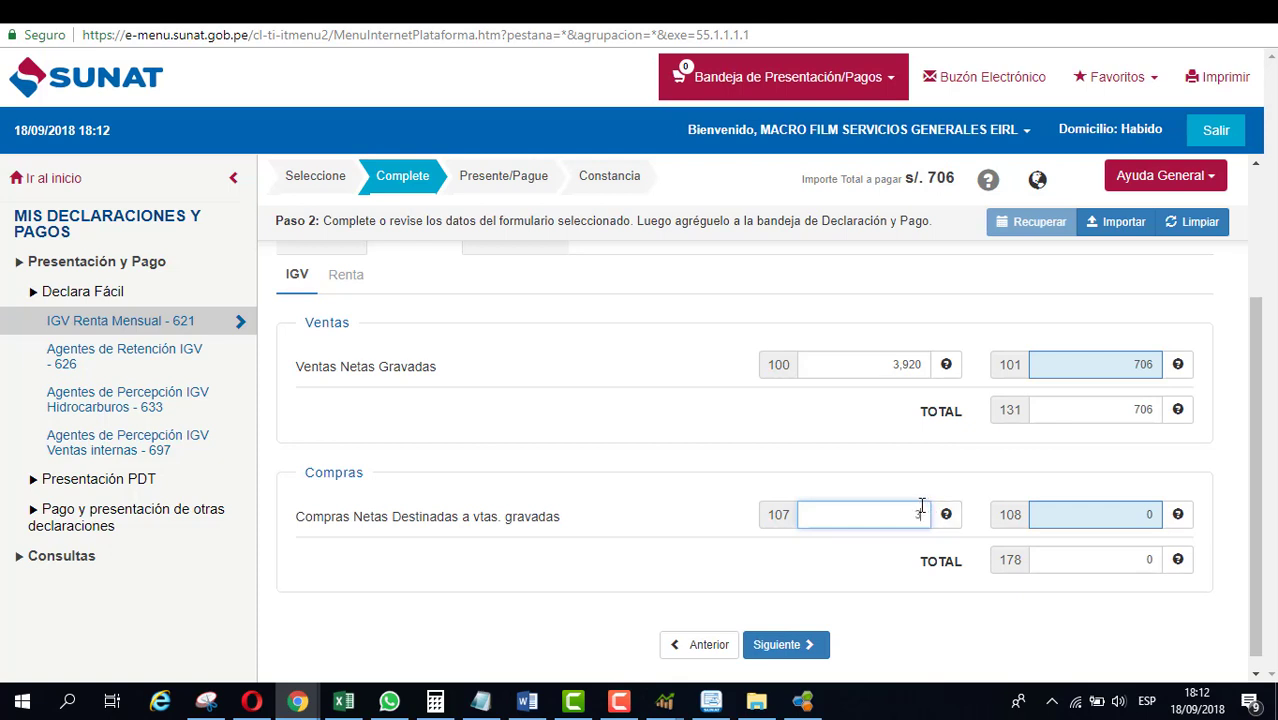
pyautogui.write('335')
pyautogui.scroll(-1, 893, 580)
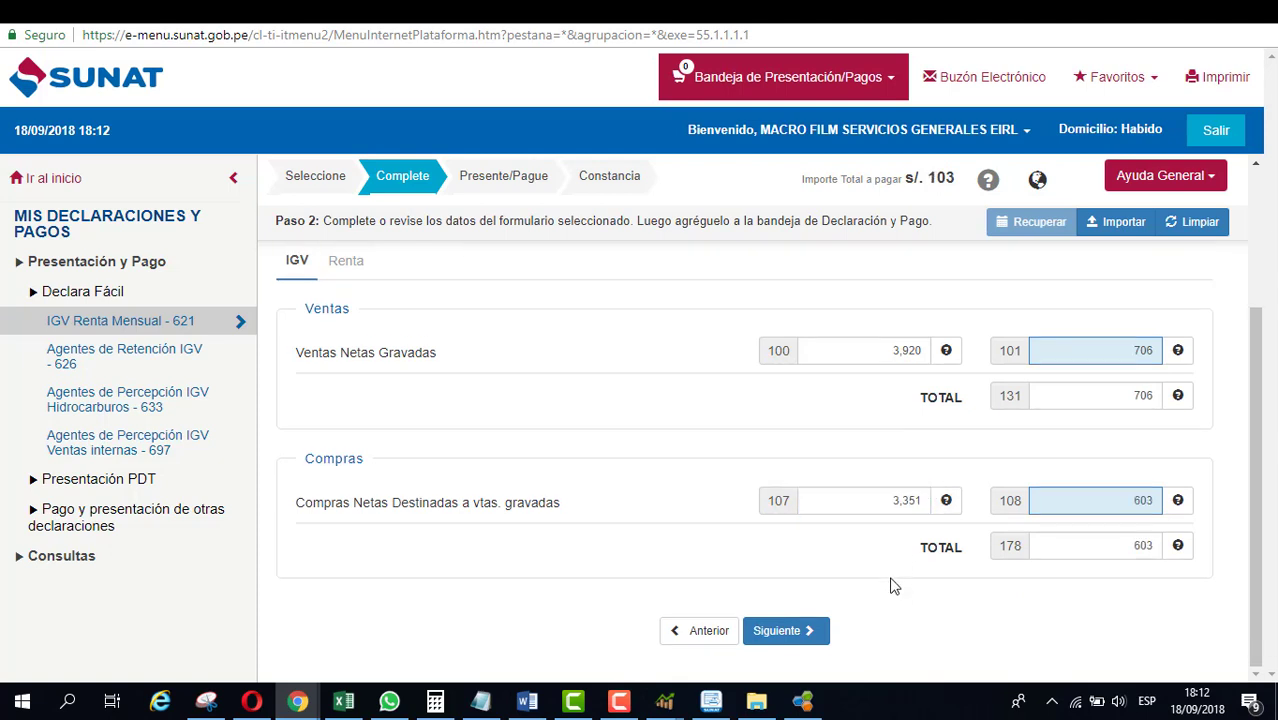
pyautogui.click(803, 632)
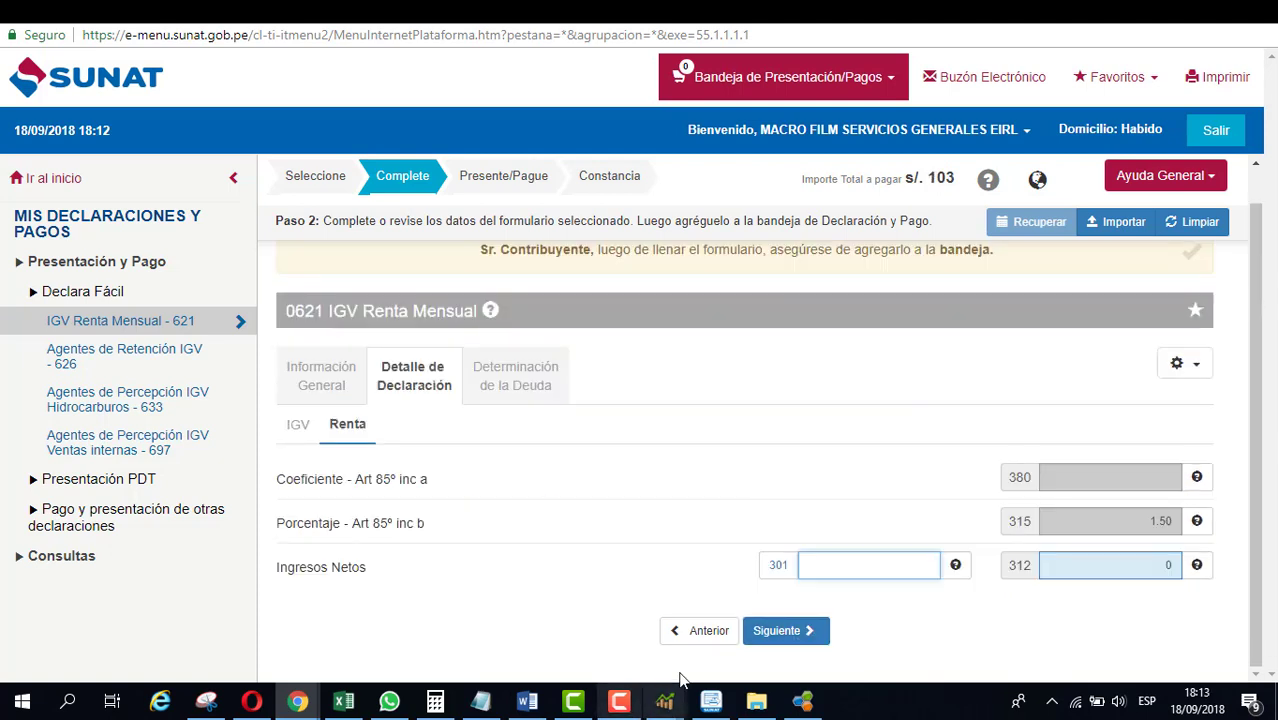
# - Advance the PC form to its IGV sales section and preview the Registro de Ventas for Agosto 2018 in Conta SQL
pyautogui.click(711, 703)
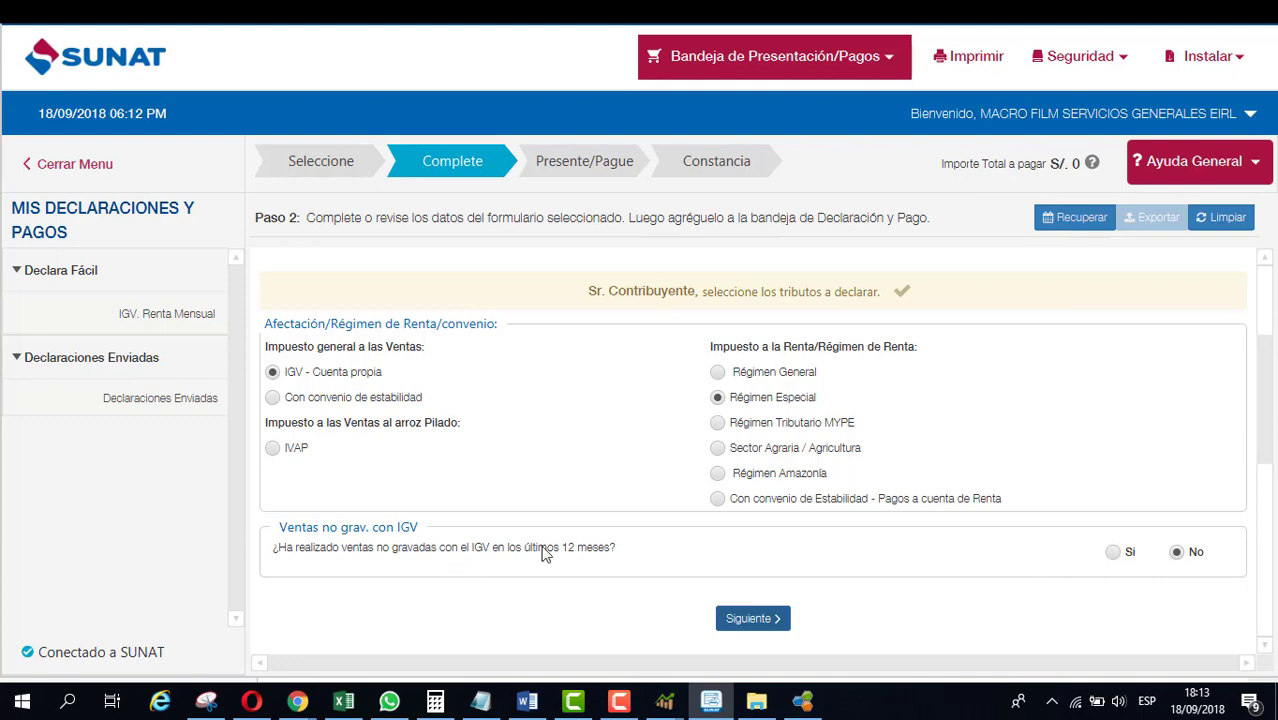
pyautogui.click(765, 620)
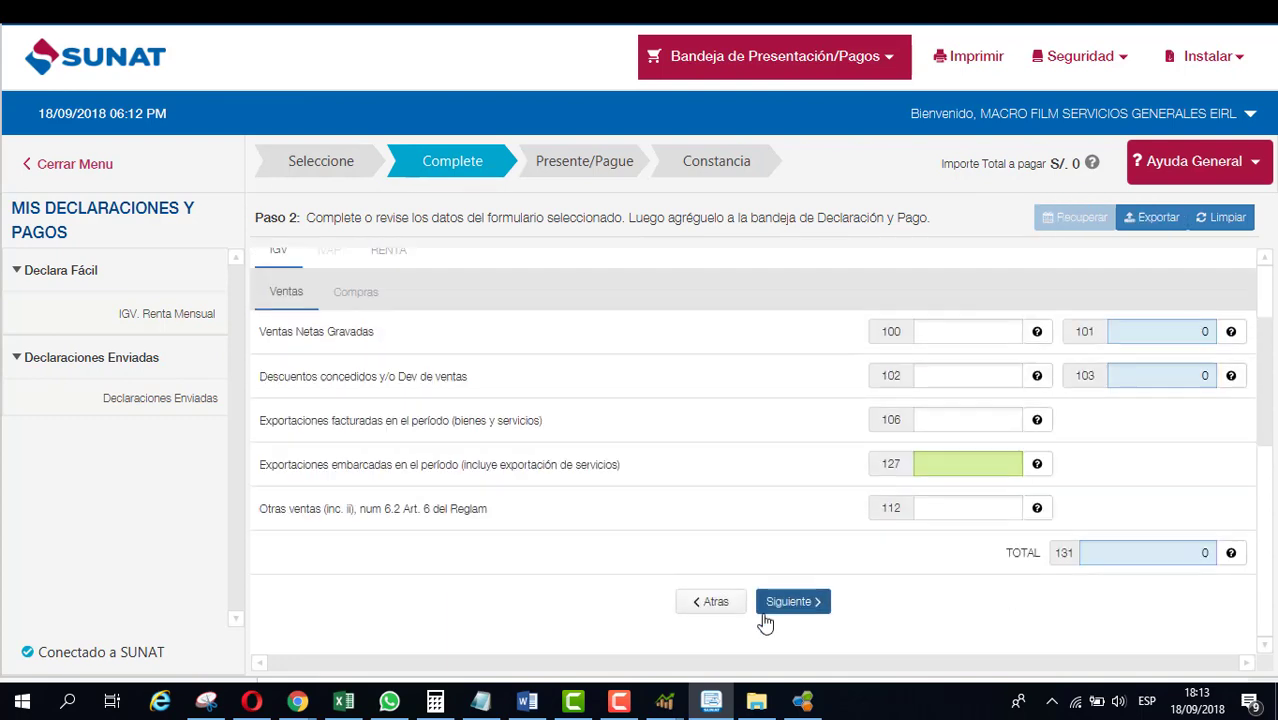
pyautogui.hotkey('alt', 'Tab')
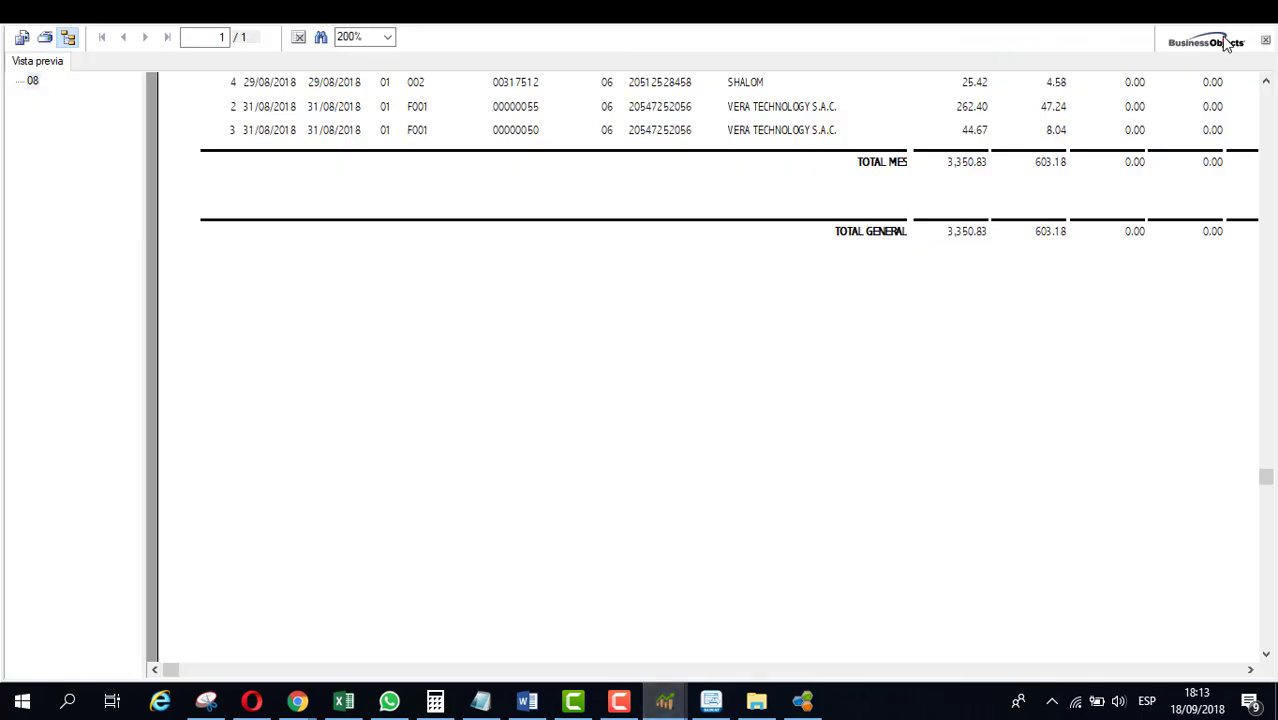
pyautogui.hotkey('alt', 'F4')
pyautogui.click(422, 289)
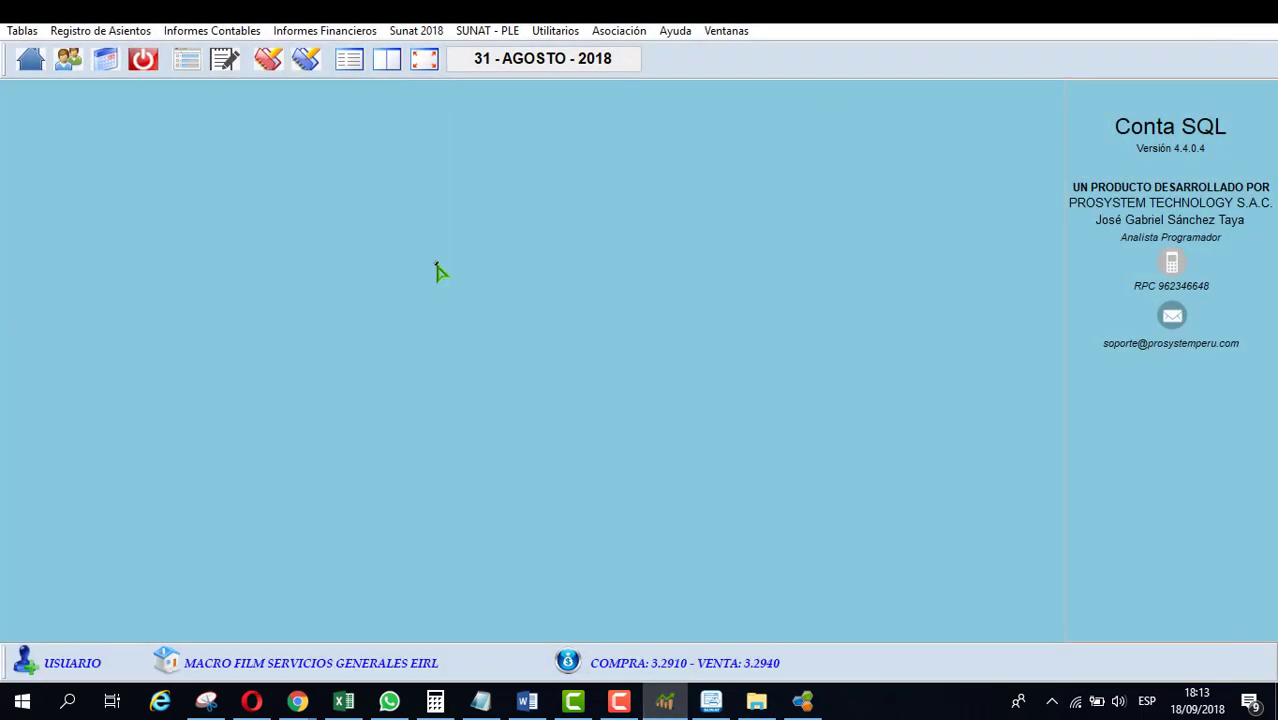
pyautogui.click(212, 30)
pyautogui.click(277, 129)
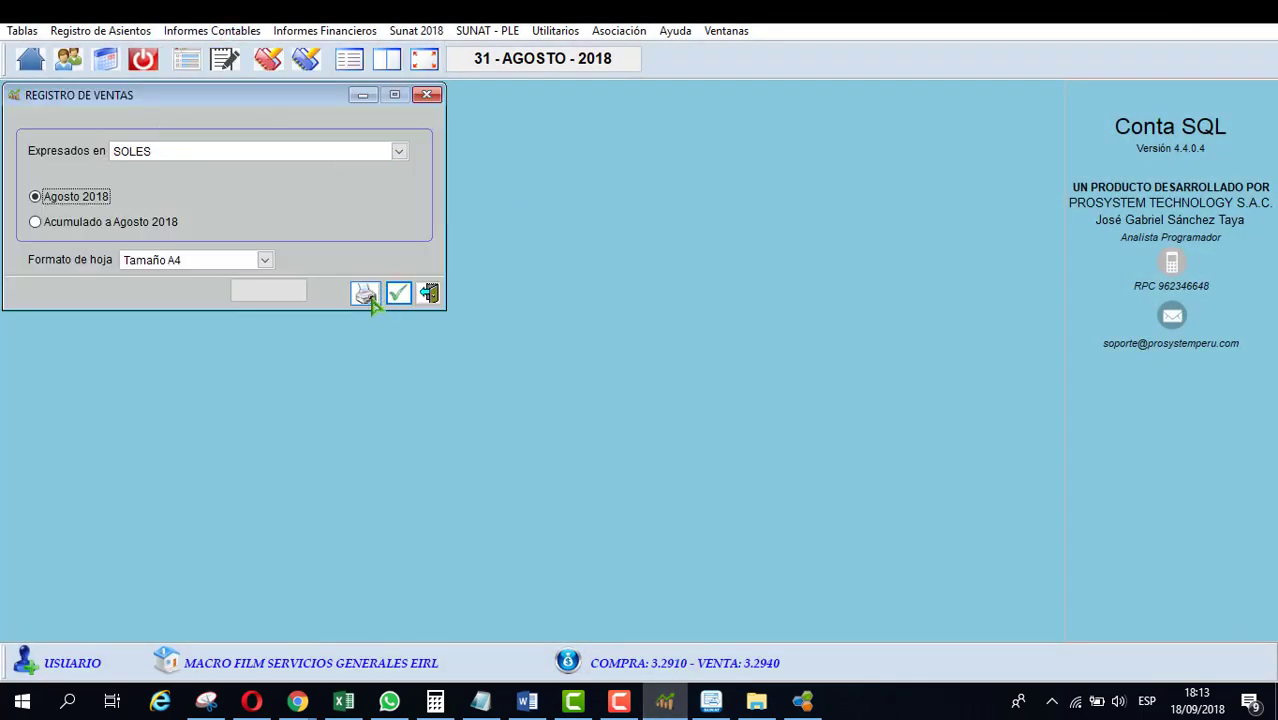
pyautogui.click(367, 293)
# - Return to the PC form, enter 3,920 as Ventas Netas Gravadas in box 100, and advance to the Compras section
pyautogui.hotkey('alt', 'Tab')
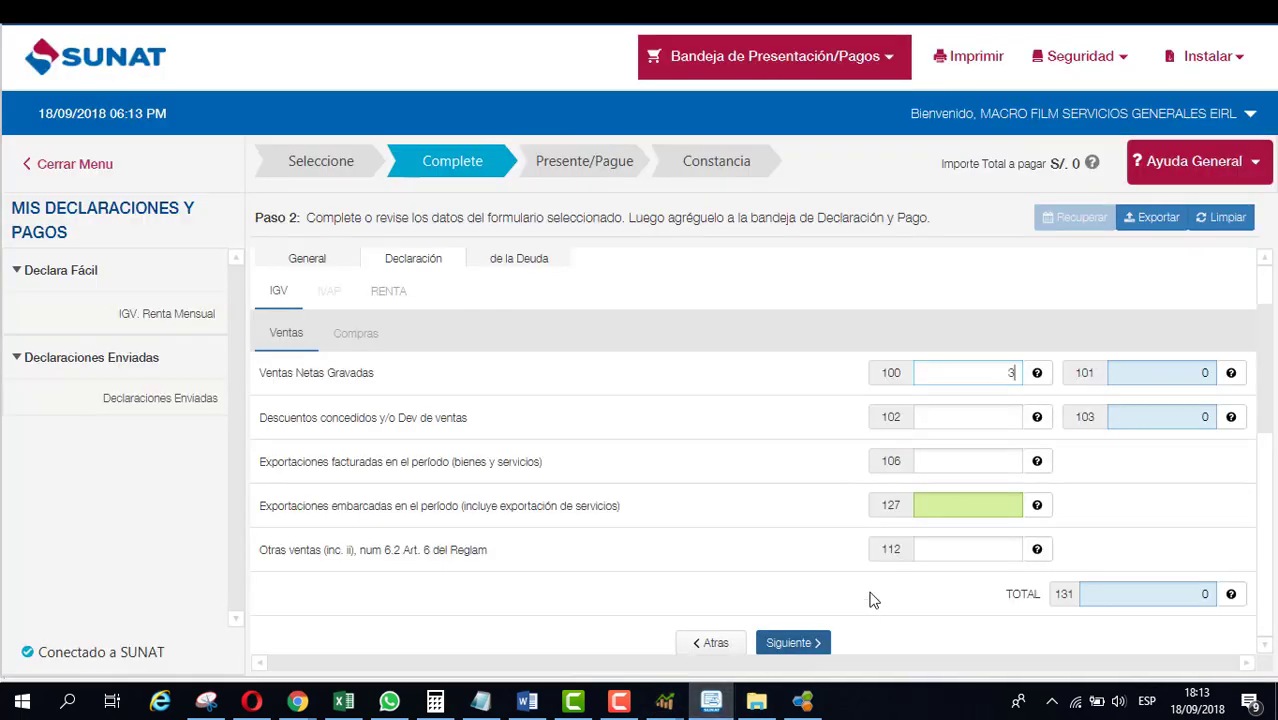
pyautogui.write('0')
pyautogui.click(1067, 540)
pyautogui.scroll(-2, 830, 602)
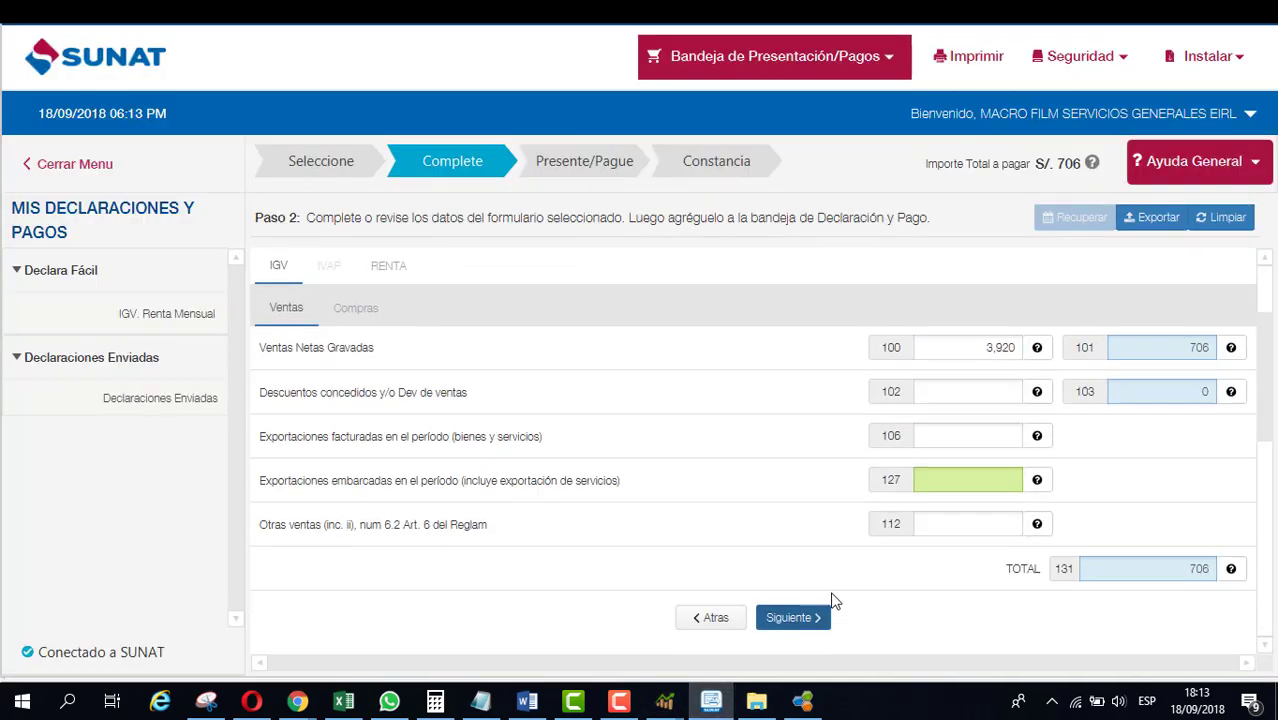
pyautogui.click(812, 596)
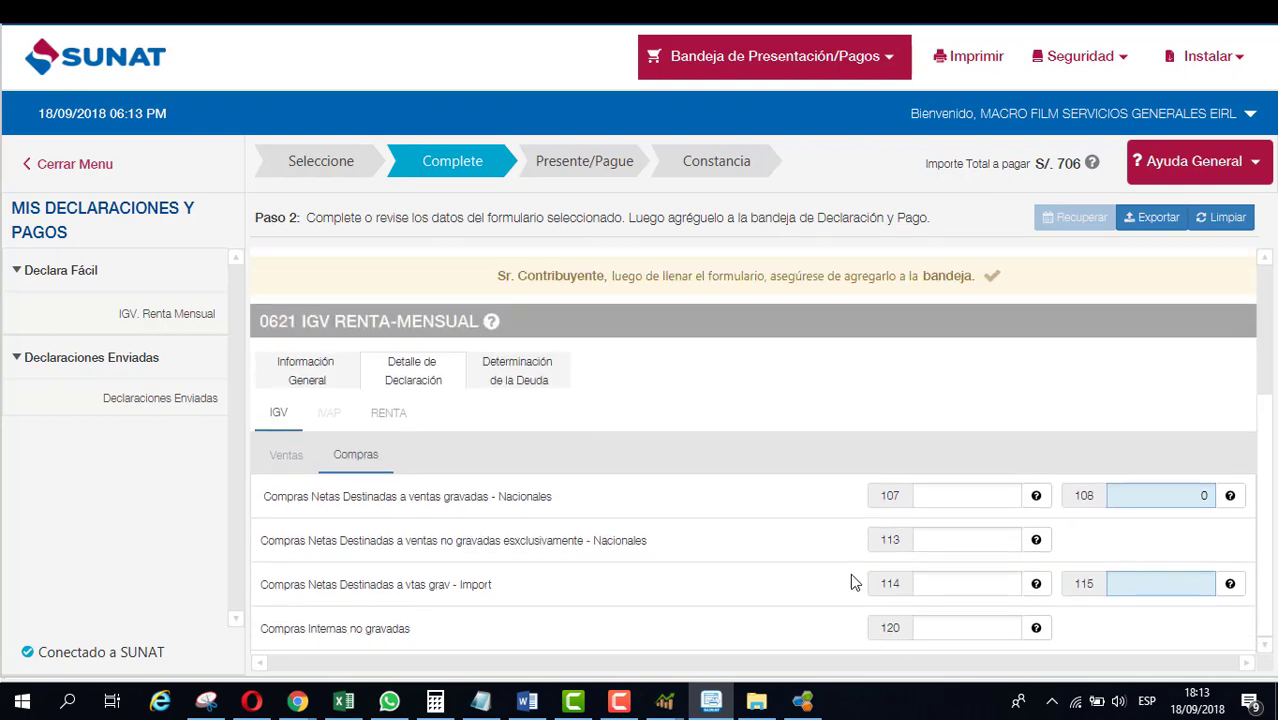
pyautogui.scroll(-3, 850, 579)
# - Switch to the web form, set Ingresos Netos, box 301, to 3,920 and advance to Determinación de la Deuda
pyautogui.moveTo(298, 703)
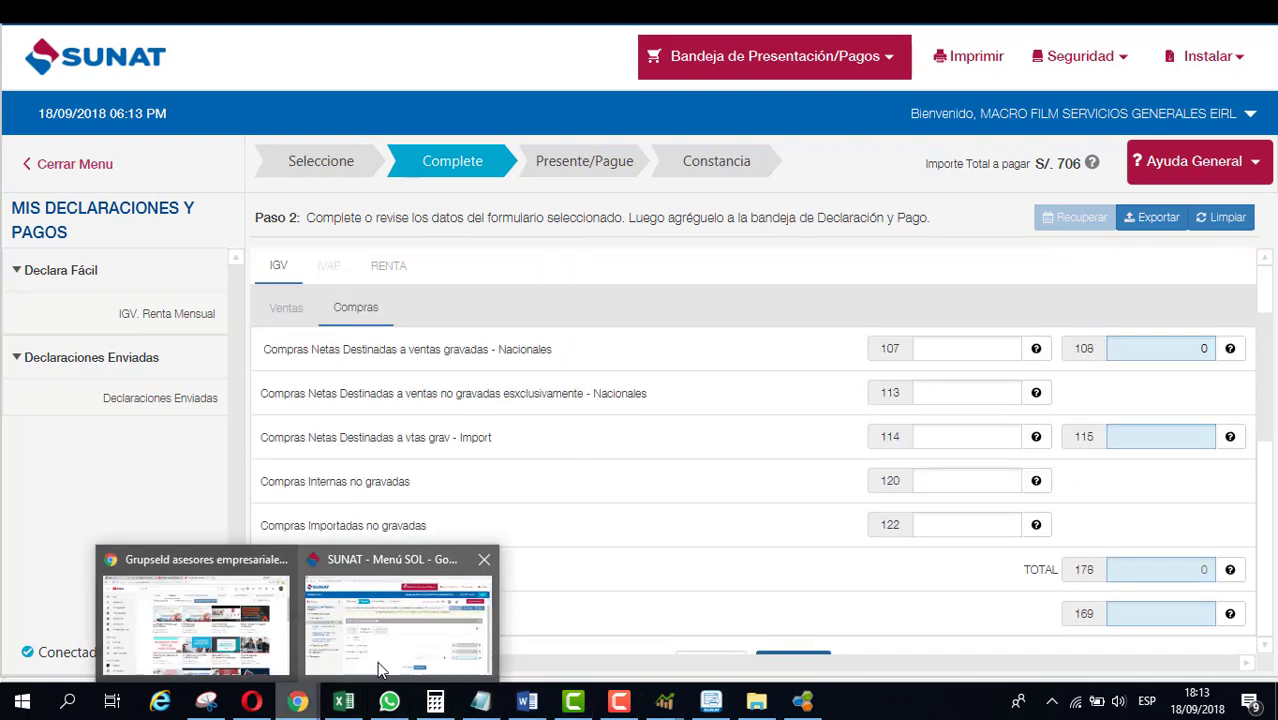
pyautogui.click(385, 650)
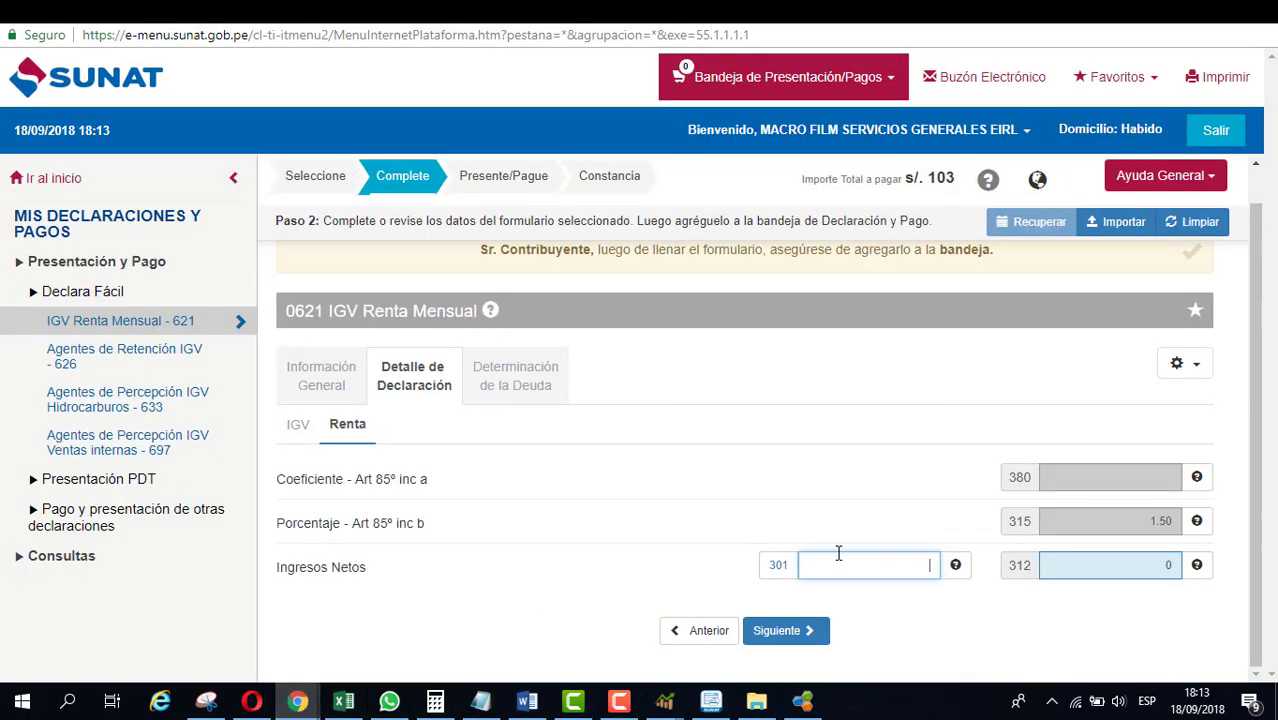
pyautogui.click(865, 606)
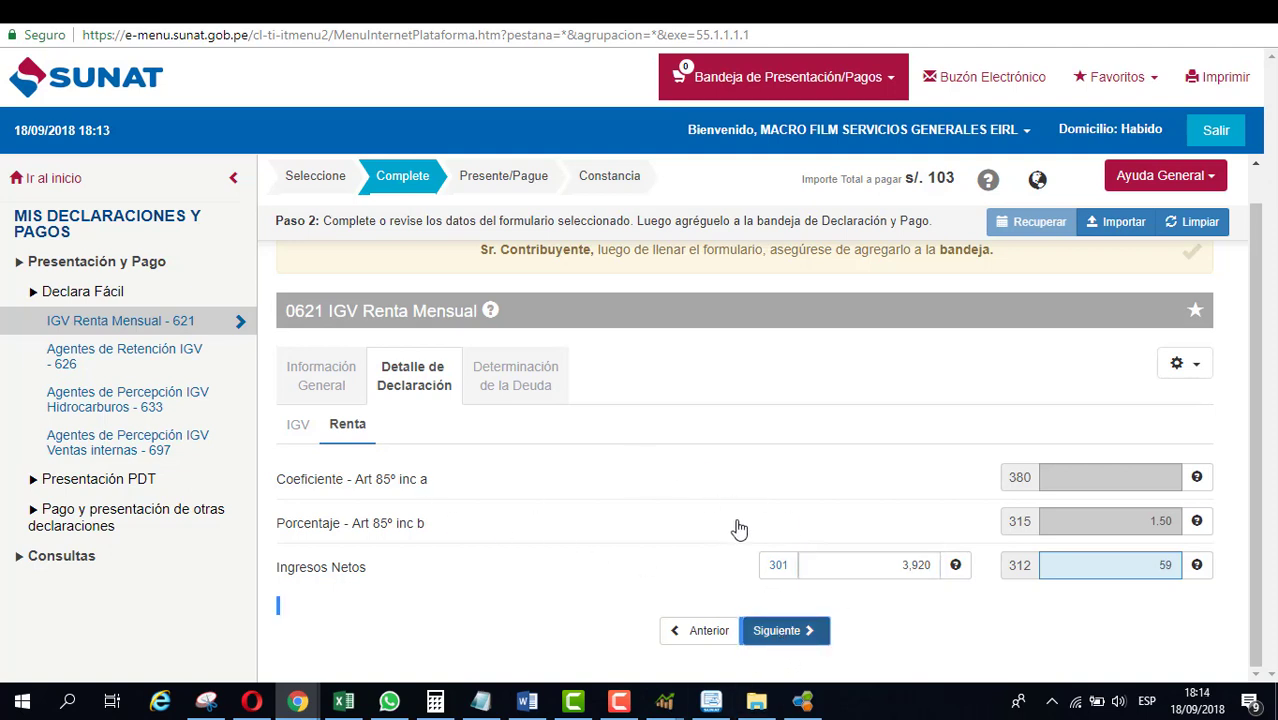
# - Switch to Conta SQL, close the sales register, and check the totals of the Registro de Compras for Agosto 2018 at 200%
pyautogui.click(712, 703)
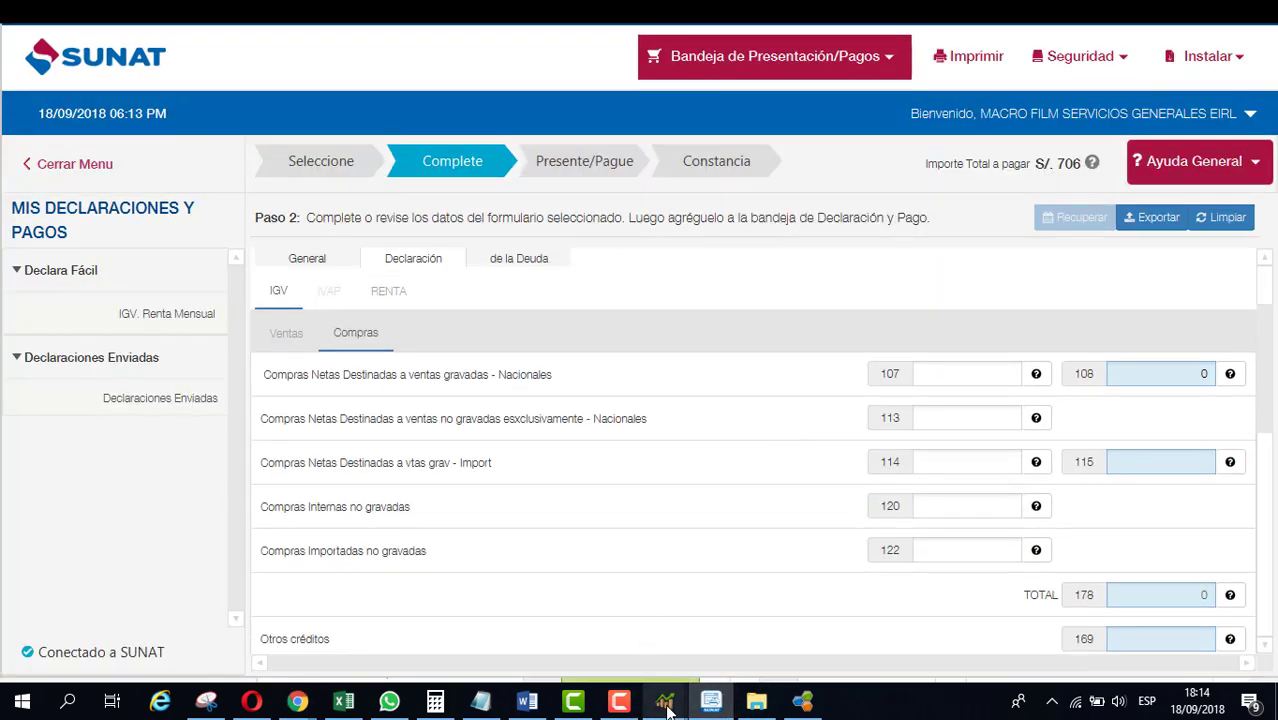
pyautogui.click(765, 620)
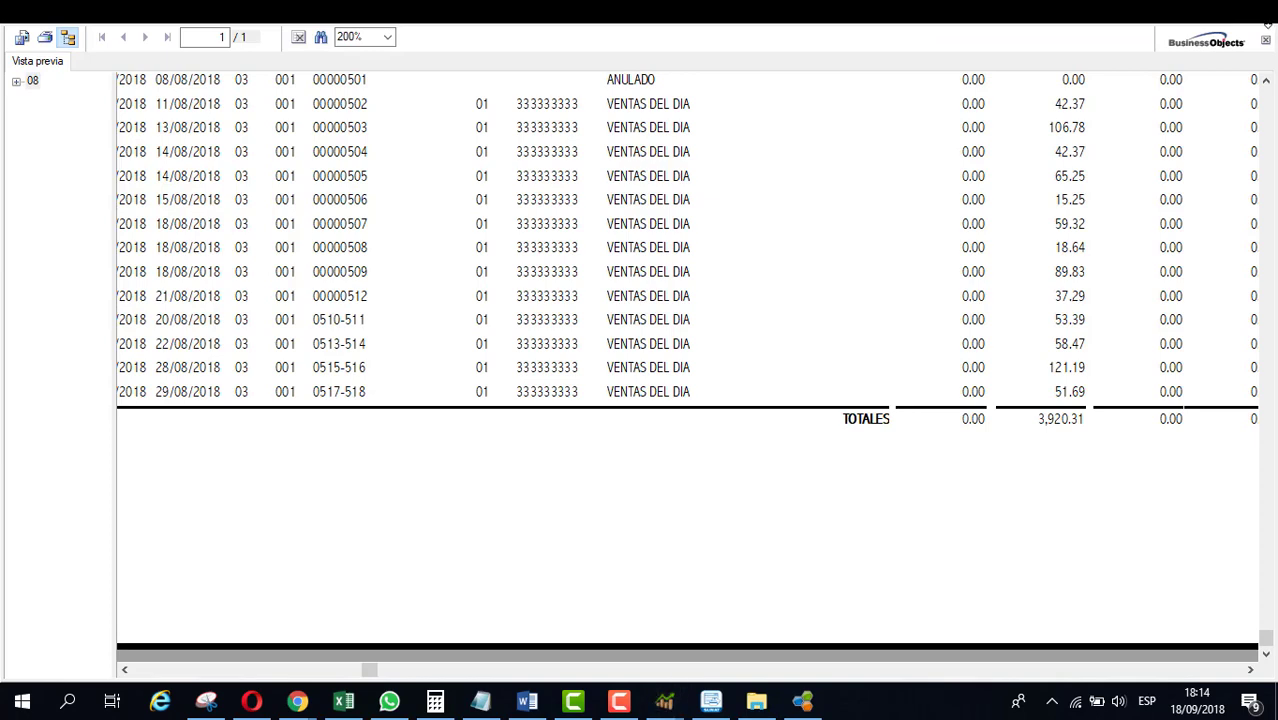
pyautogui.click(1268, 26)
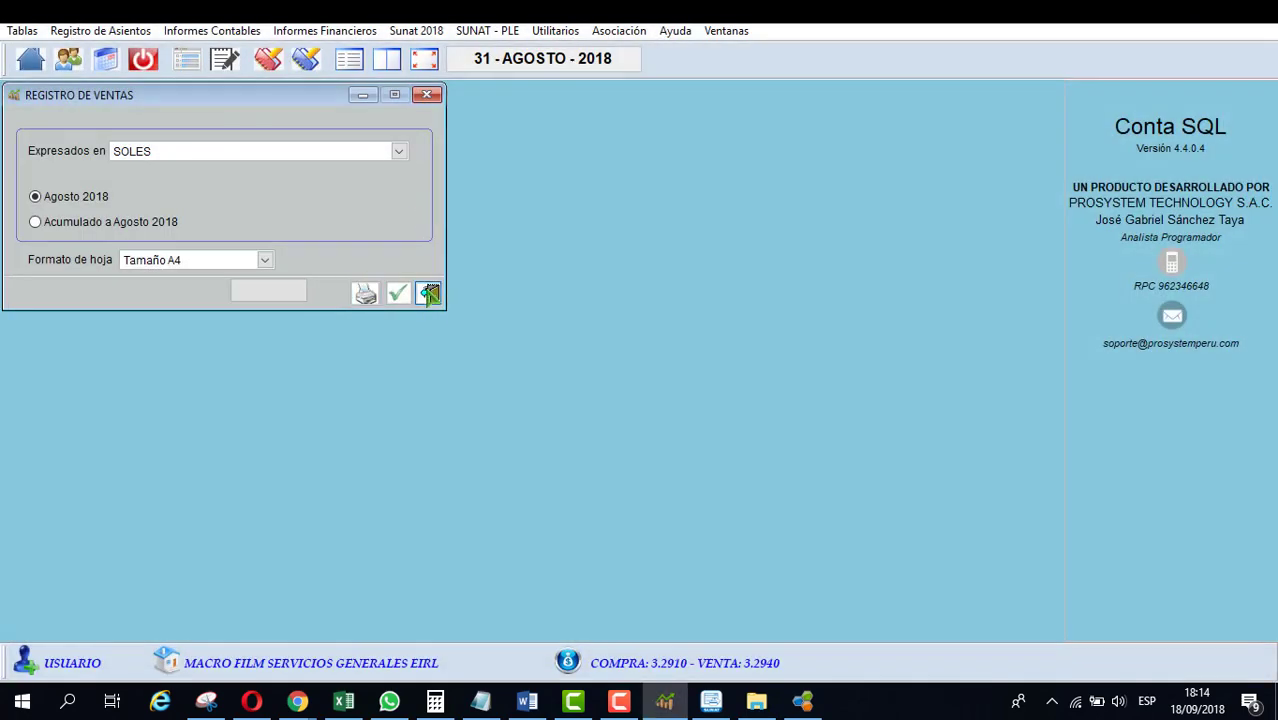
pyautogui.click(365, 292)
pyautogui.click(250, 31)
pyautogui.click(266, 113)
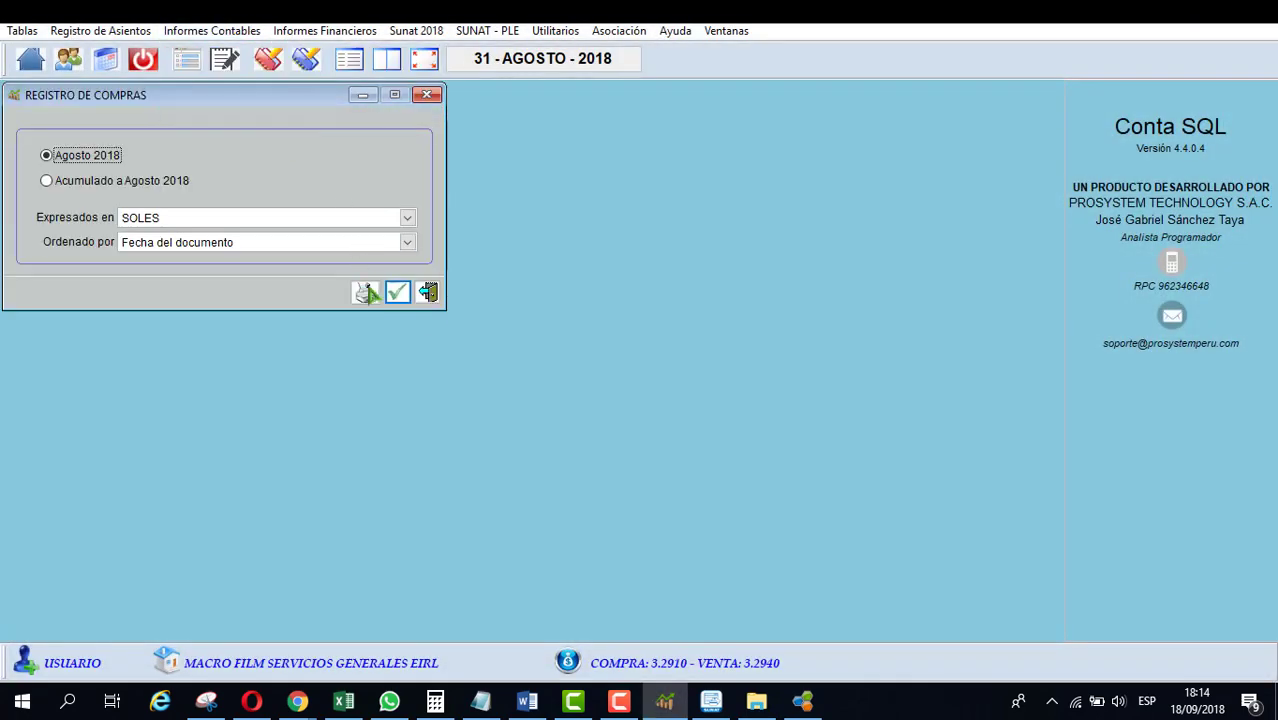
pyautogui.click(366, 291)
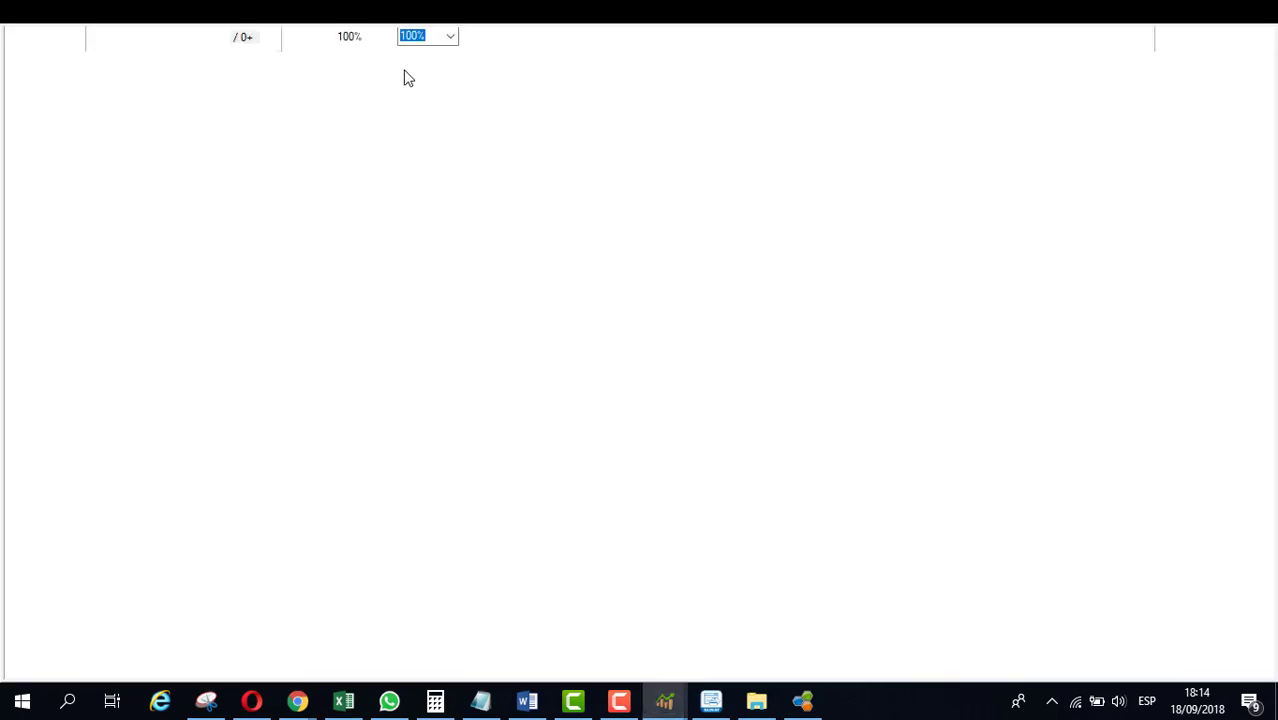
pyautogui.click(387, 37)
pyautogui.click(358, 100)
pyautogui.scroll(-15, 770, 460)
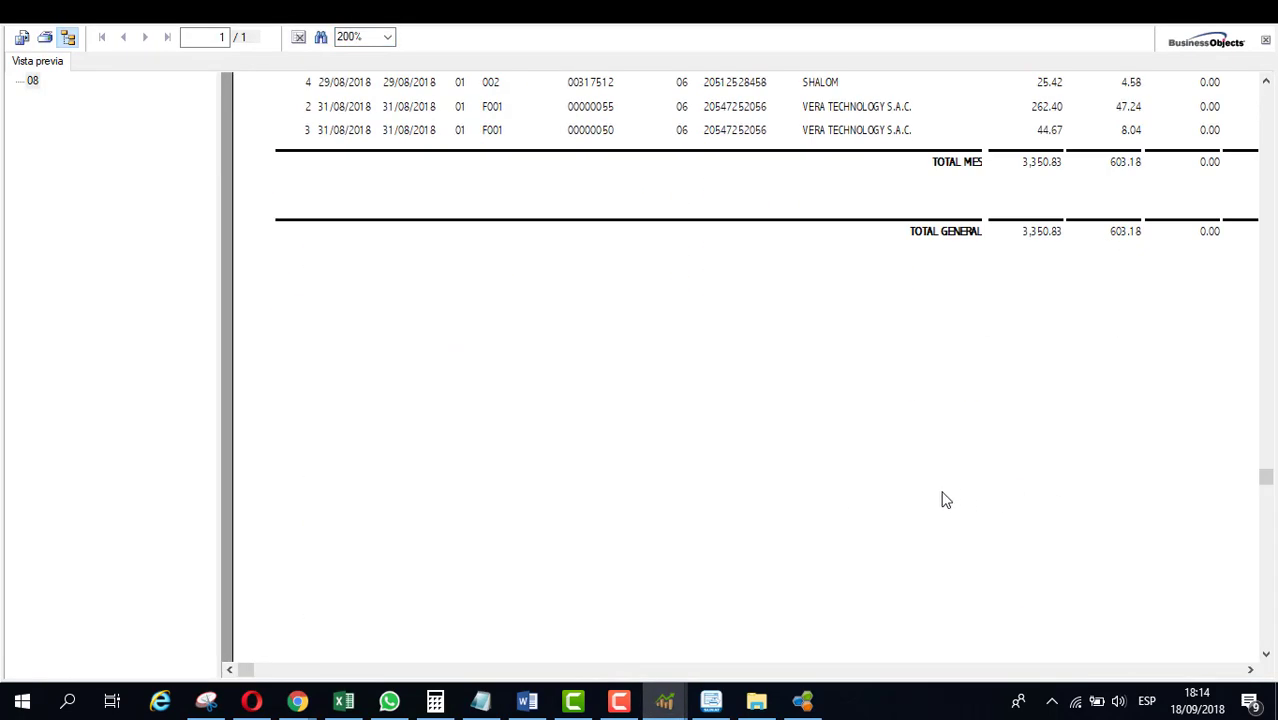
# - Return to the PC form and enter 3,351 as national Compras Netas Destinadas a ventas gravadas in box 107
pyautogui.hotkey('alt', 'Tab')
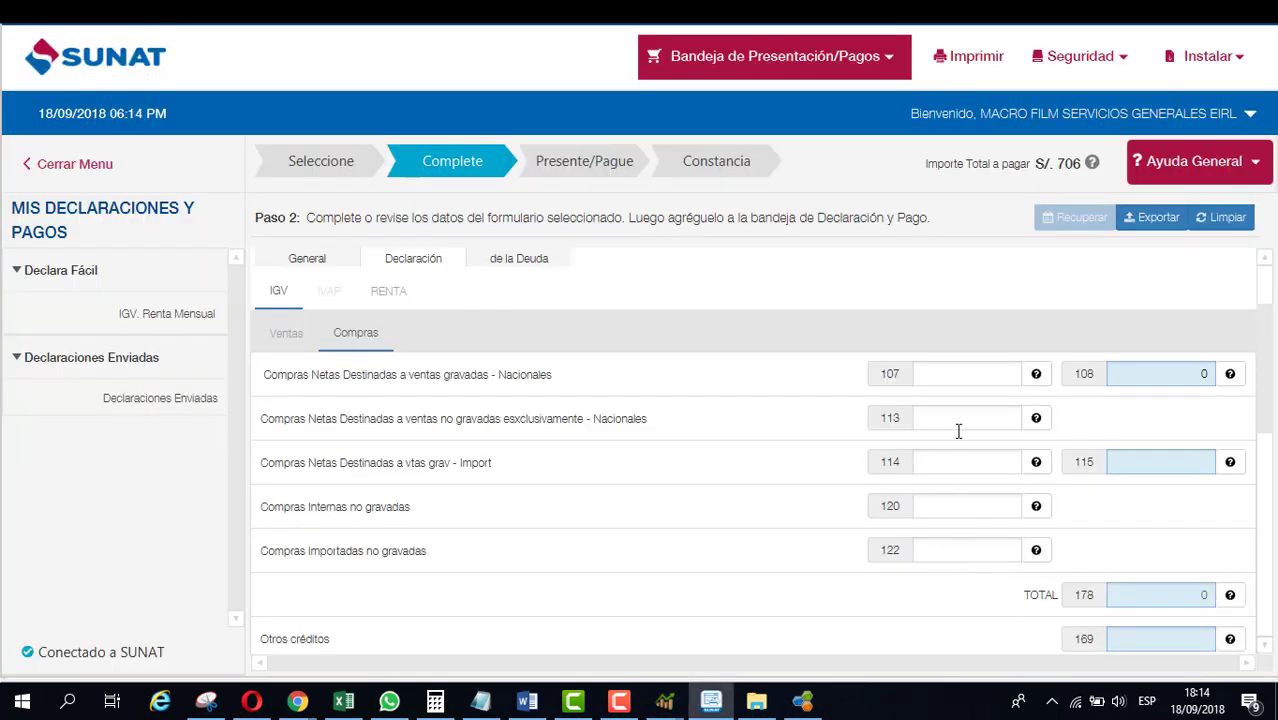
pyautogui.click(960, 378)
pyautogui.write('3,351')
pyautogui.click(833, 457)
pyautogui.scroll(-2, 922, 557)
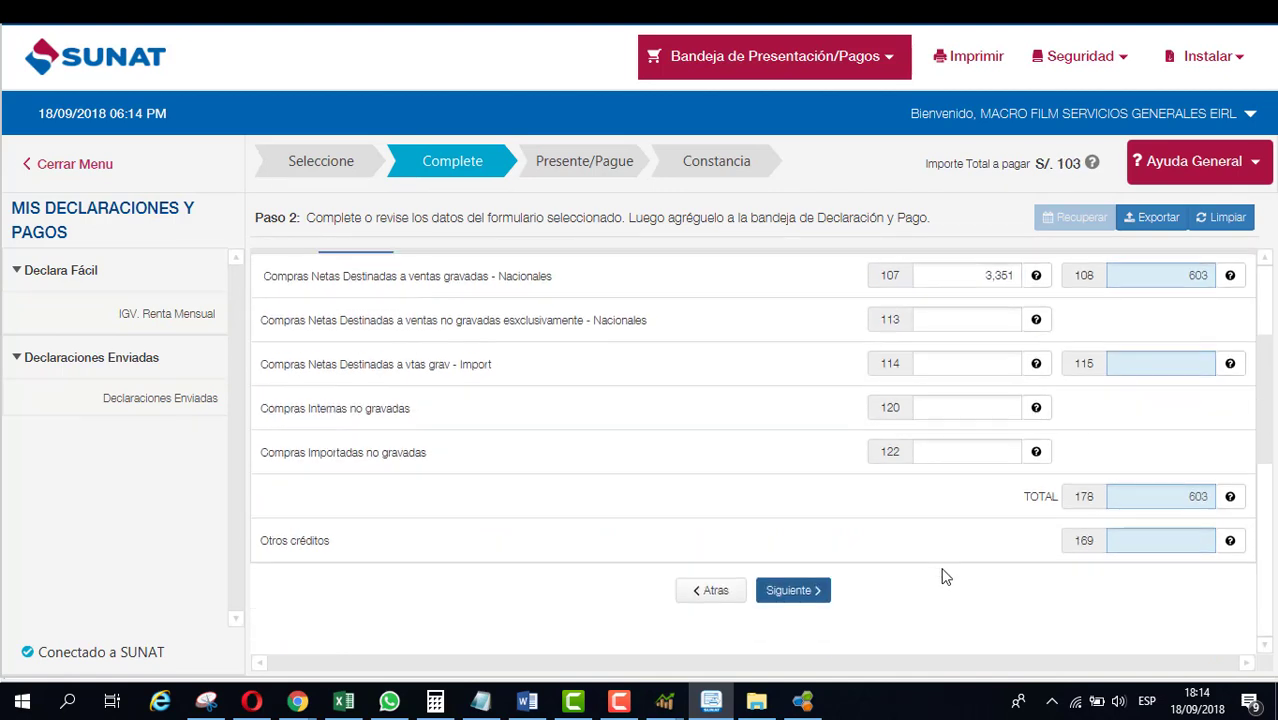
pyautogui.scroll(1, 1040, 527)
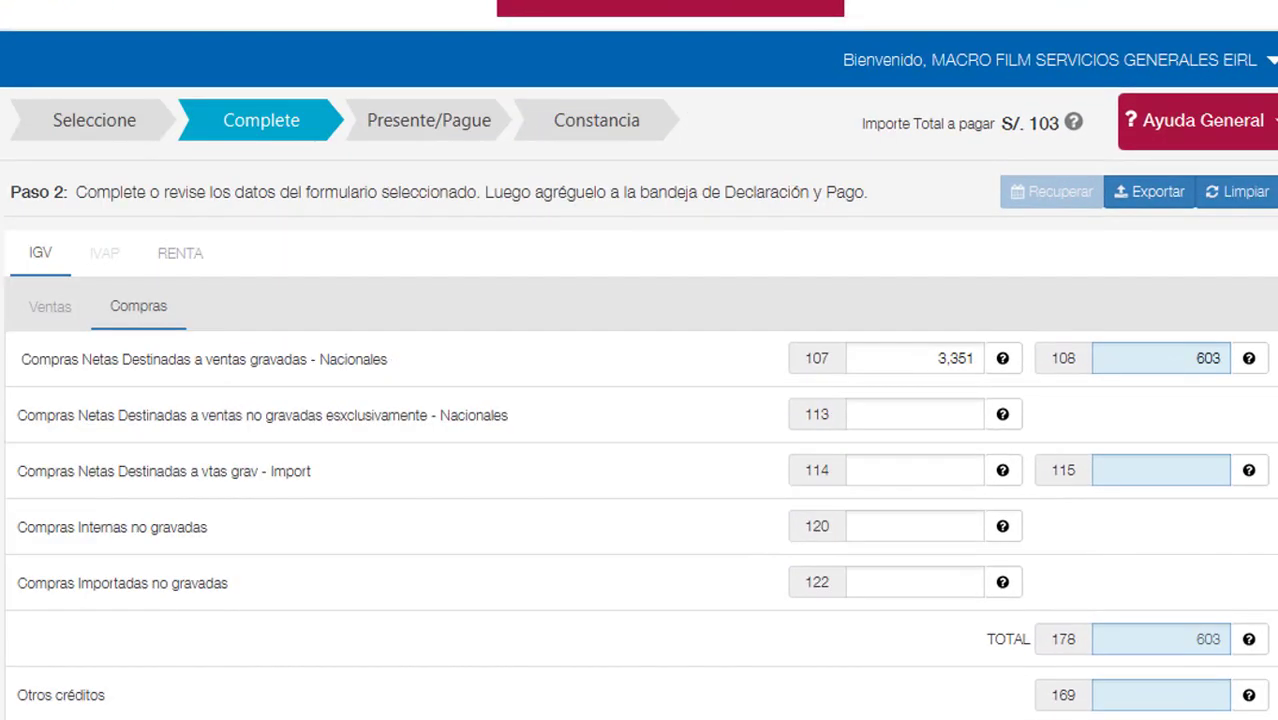
# - Switch to the web form and examine the IGV and Renta balances, perceptions and withholdings under Determinación de la Deuda
pyautogui.moveTo(297, 701)
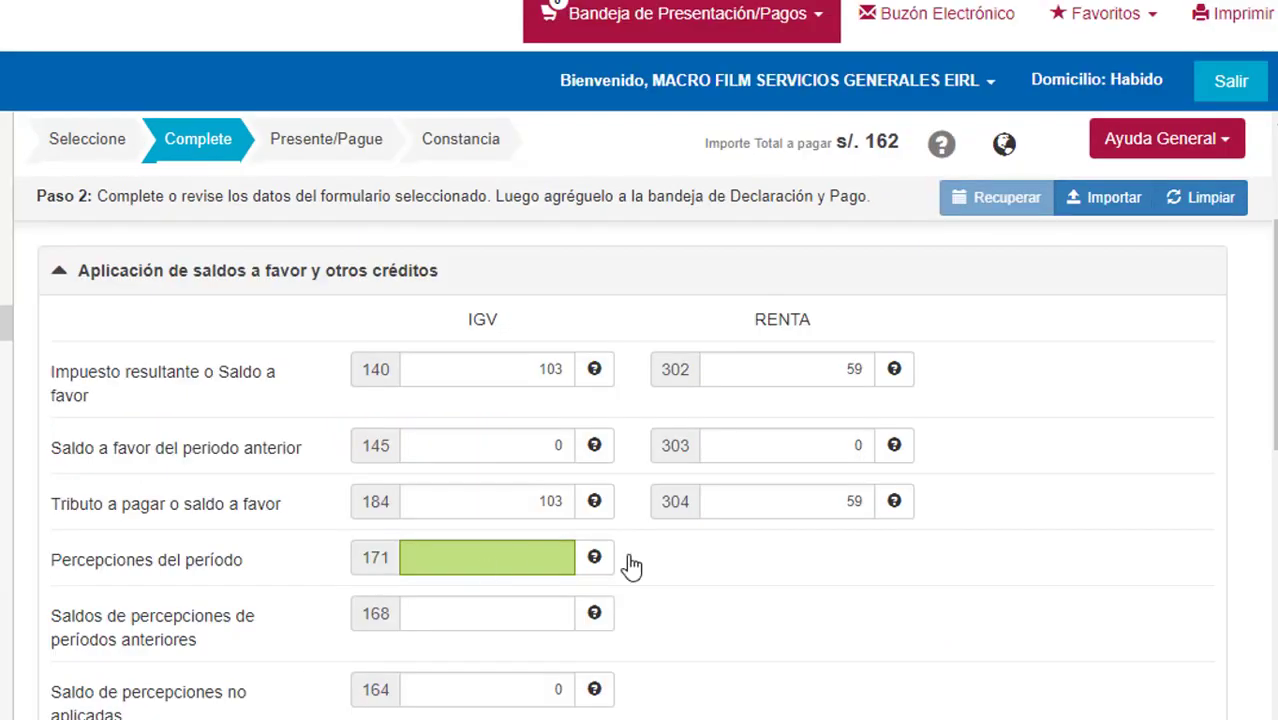
pyautogui.scroll(3, 633, 559)
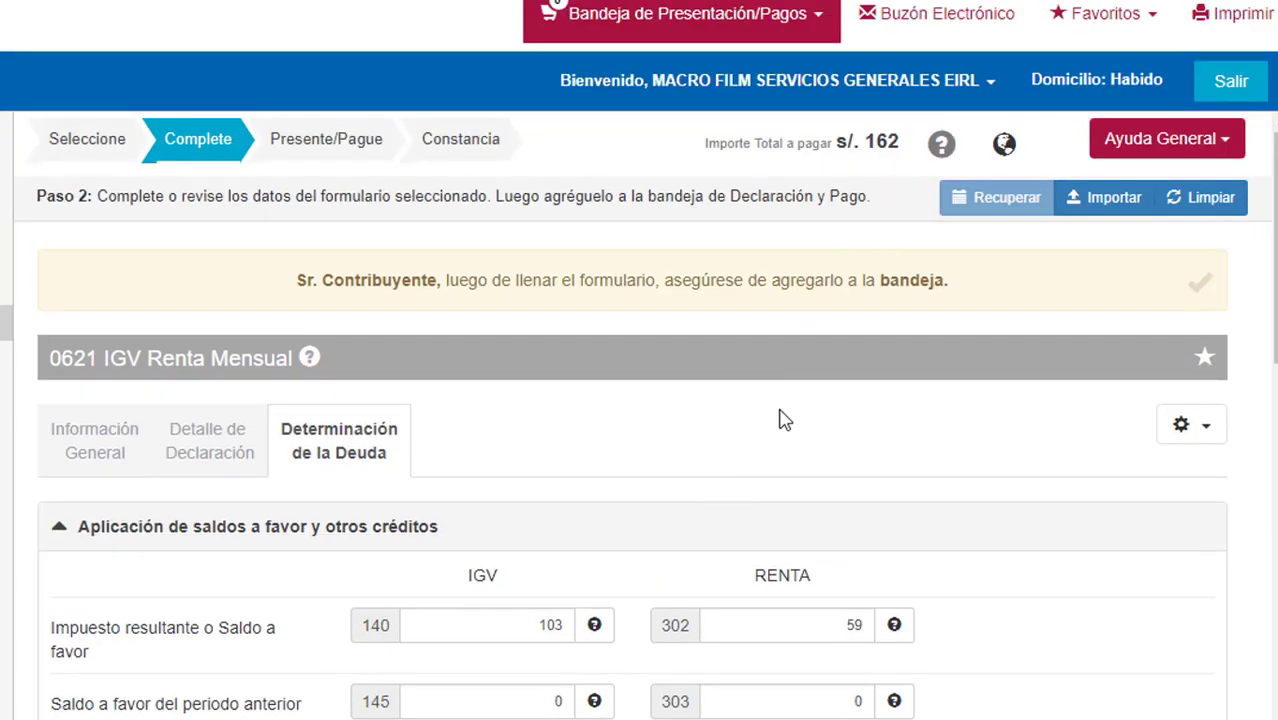
pyautogui.scroll(-1, 785, 420)
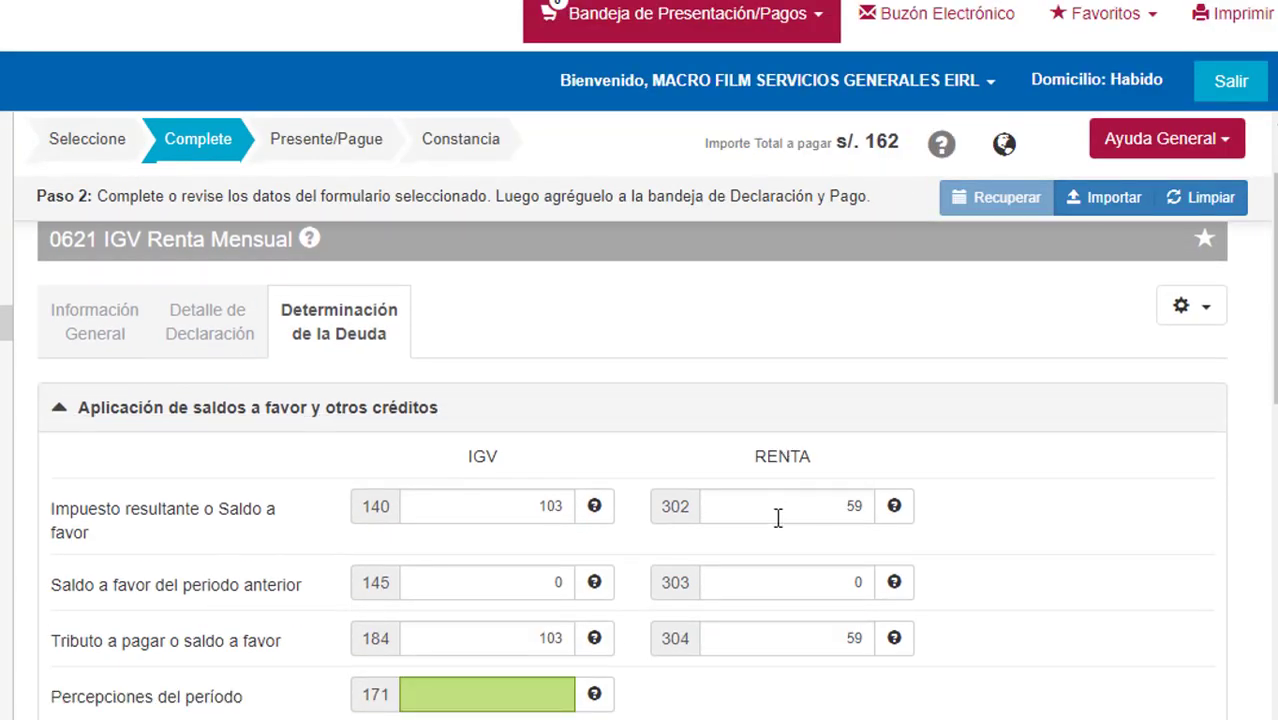
pyautogui.scroll(-4, 760, 540)
pyautogui.scroll(1, 742, 576)
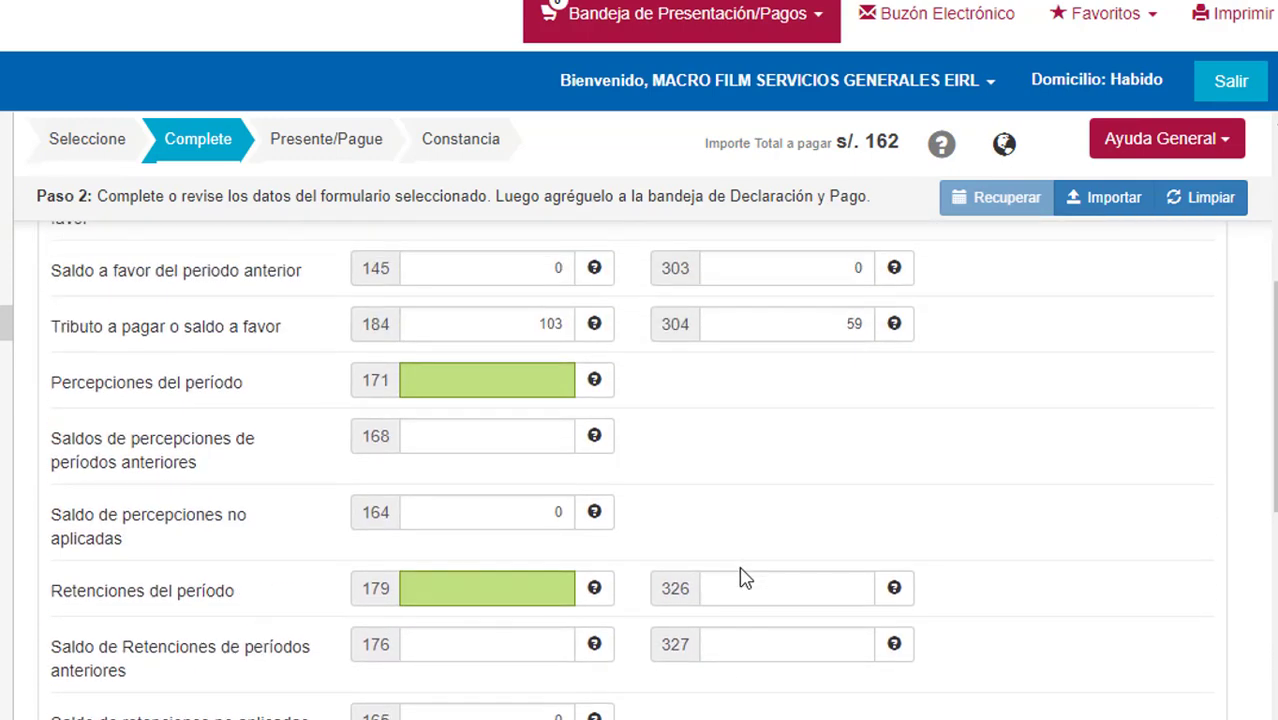
pyautogui.scroll(2, 740, 560)
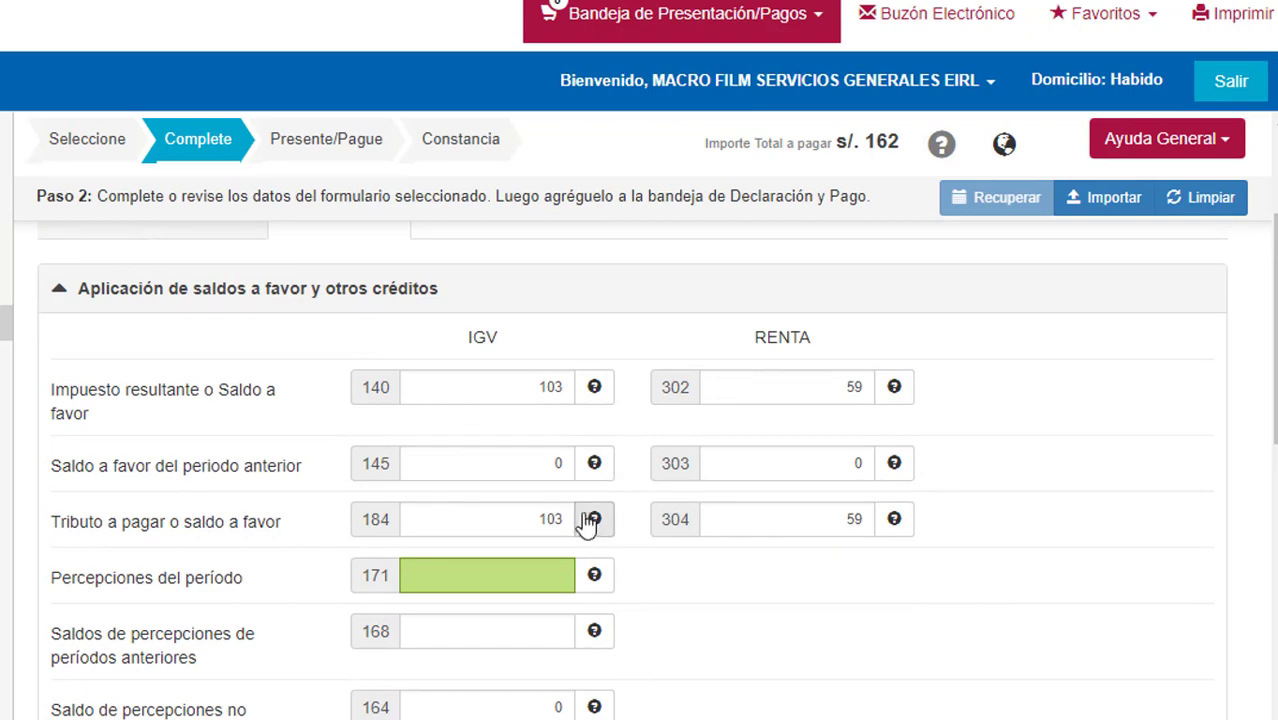
pyautogui.scroll(2, 588, 522)
pyautogui.scroll(-3, 616, 585)
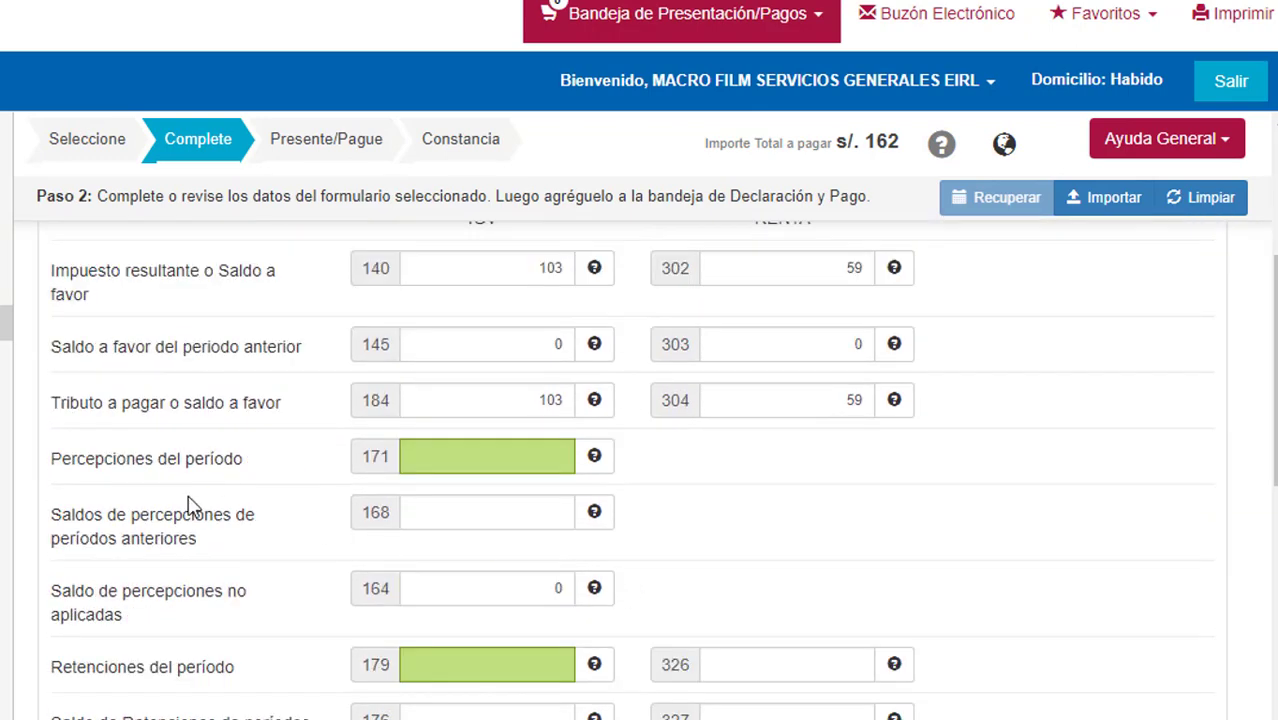
# - Open the Percepciones del período assistant, box 171, and browse for a perceptions file to import in box 685, cancelling the file selection
pyautogui.doubleClick(188, 462)
pyautogui.click(491, 462)
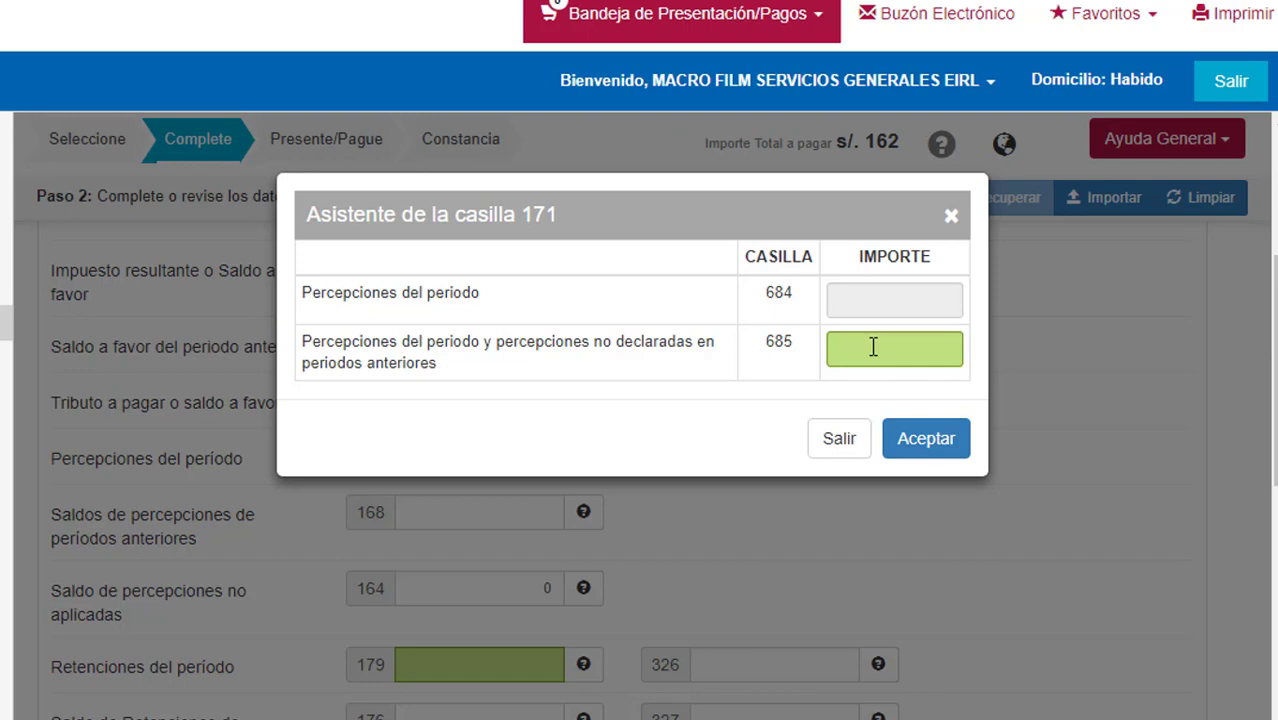
pyautogui.click(858, 346)
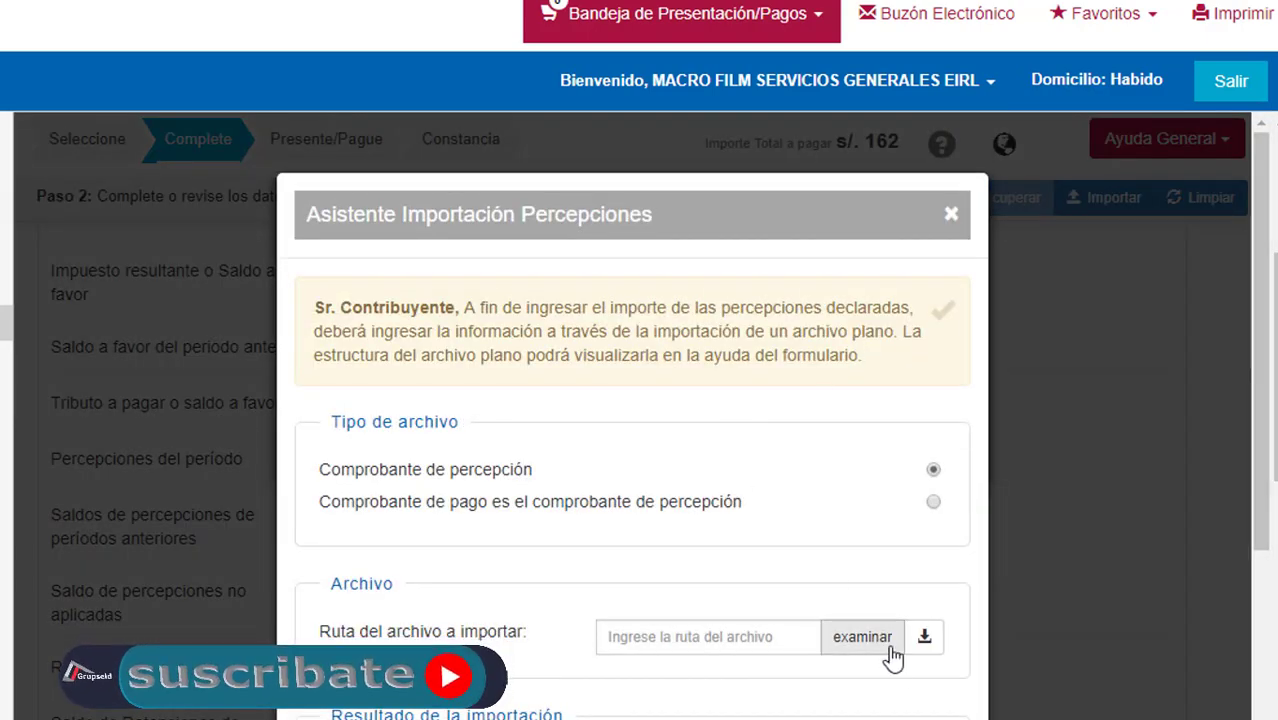
pyautogui.click(873, 649)
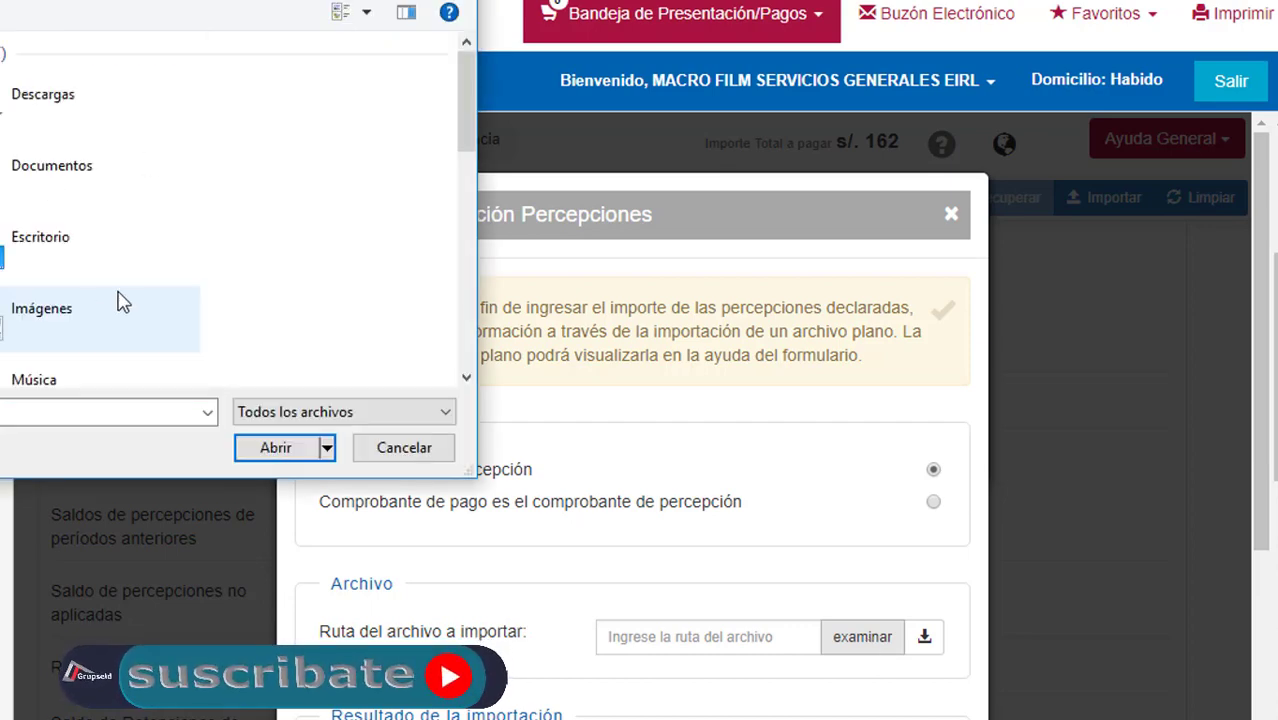
pyautogui.scroll(-5, 57, 285)
pyautogui.scroll(2, 68, 314)
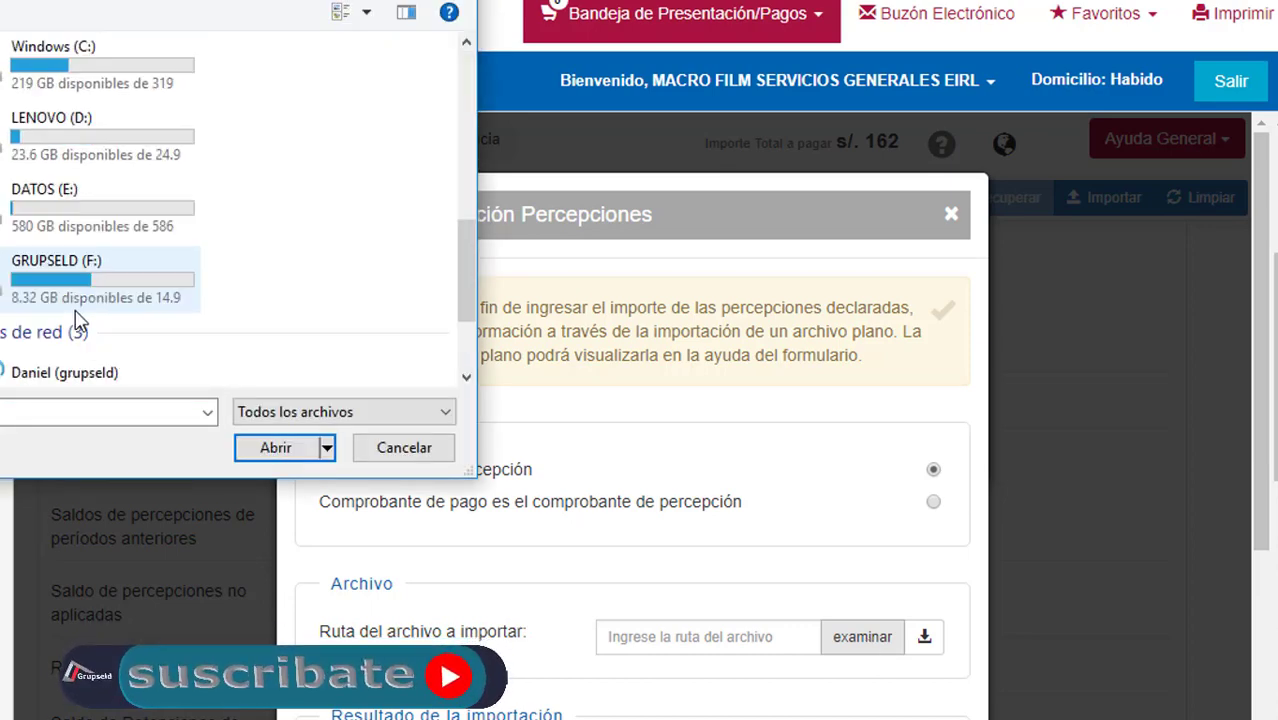
pyautogui.click(402, 450)
# - Review the import result section of the perceptions import assistant and exit both assistants without saving
pyautogui.scroll(-3, 847, 553)
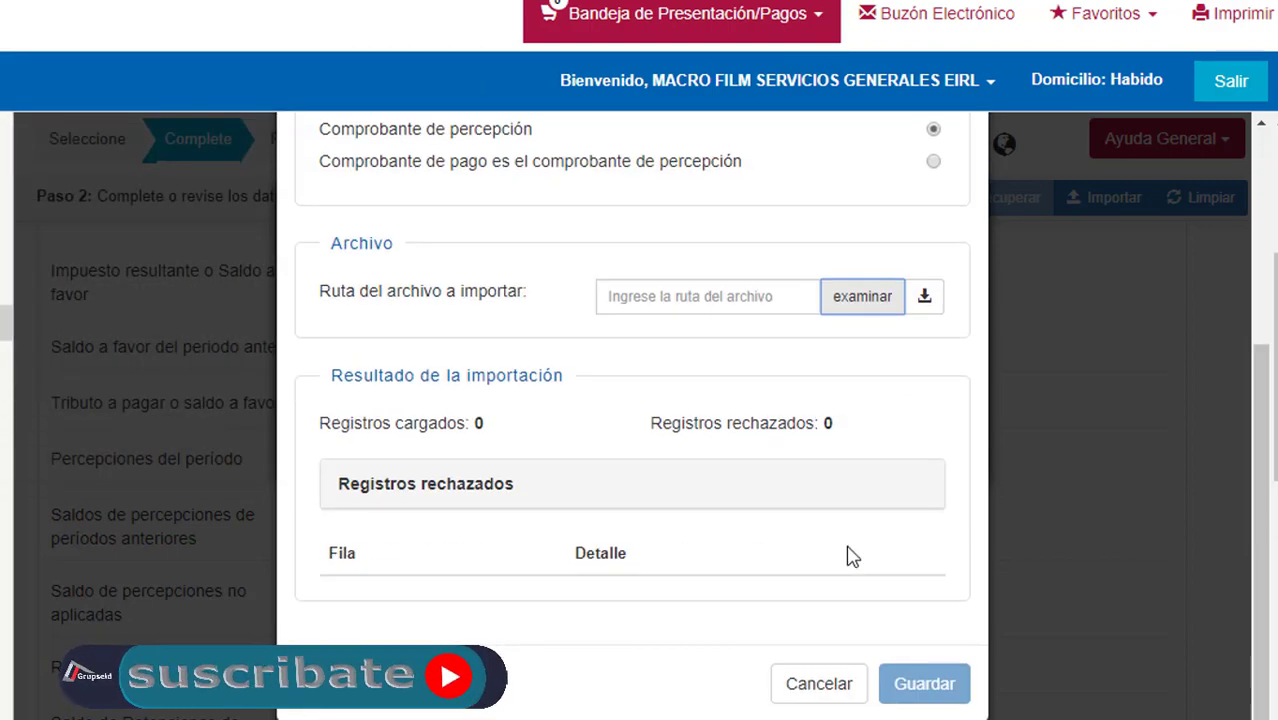
pyautogui.scroll(2, 815, 553)
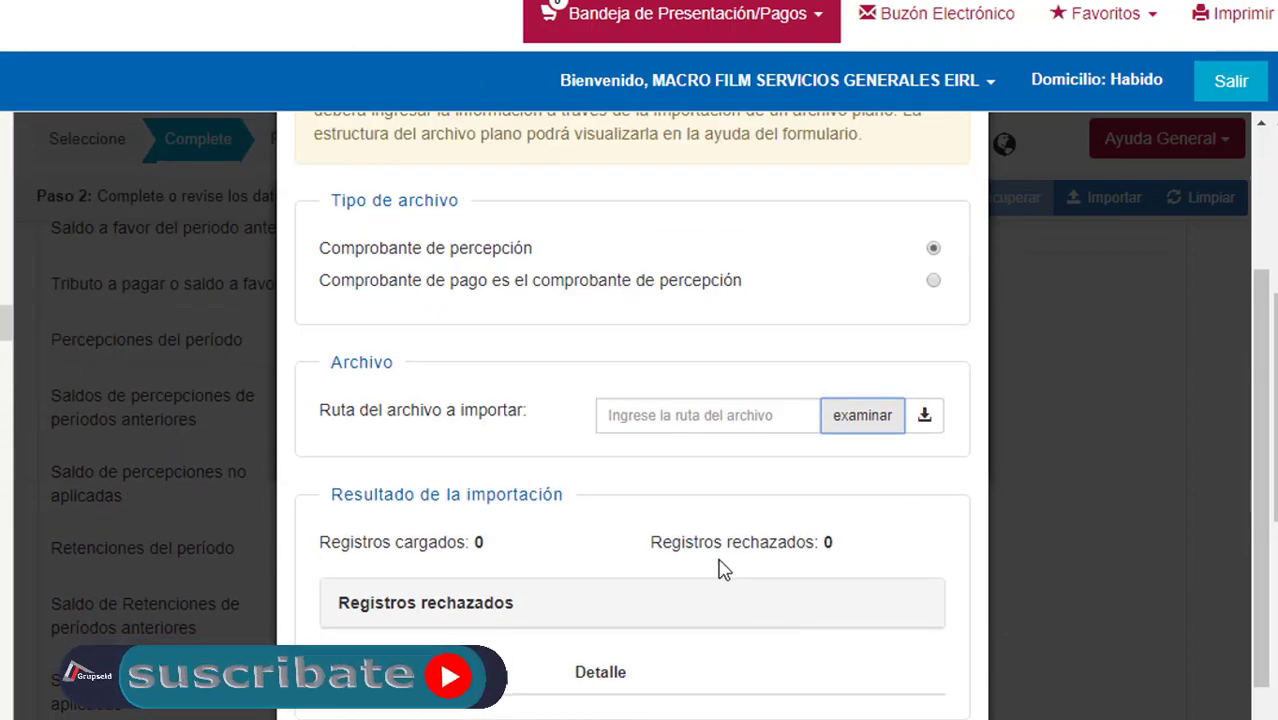
pyautogui.scroll(-2, 745, 568)
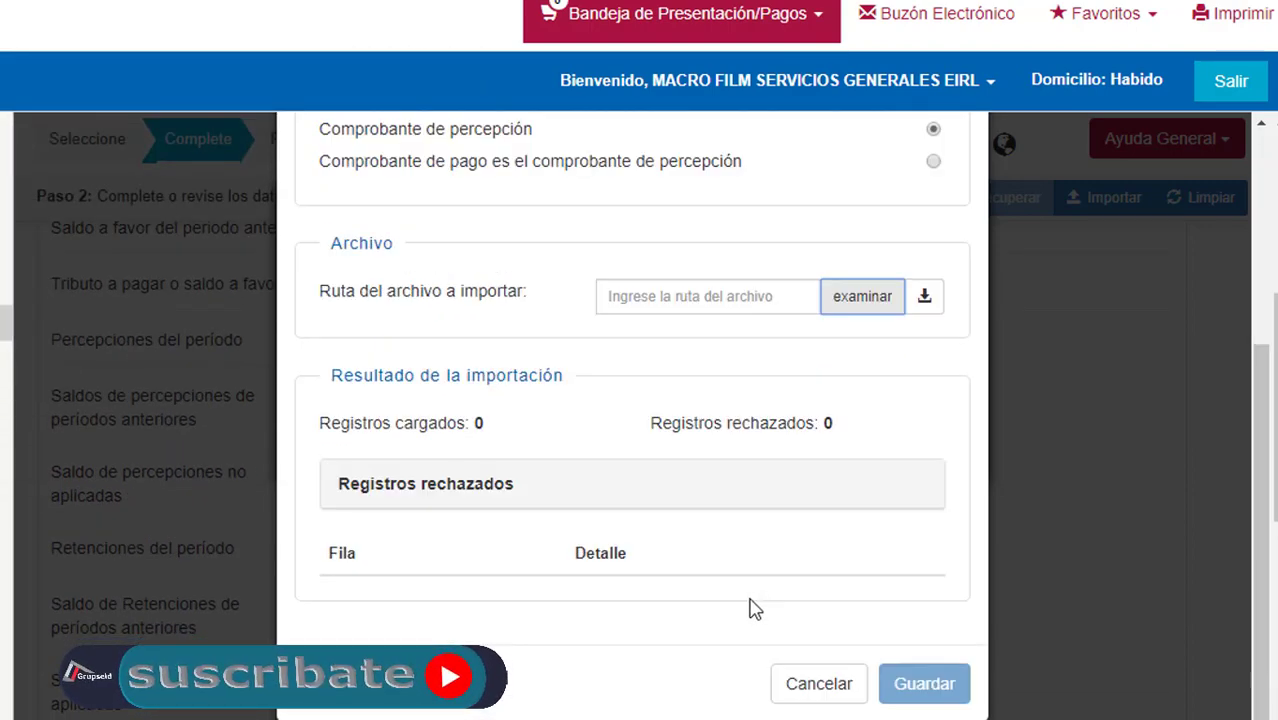
pyautogui.click(838, 688)
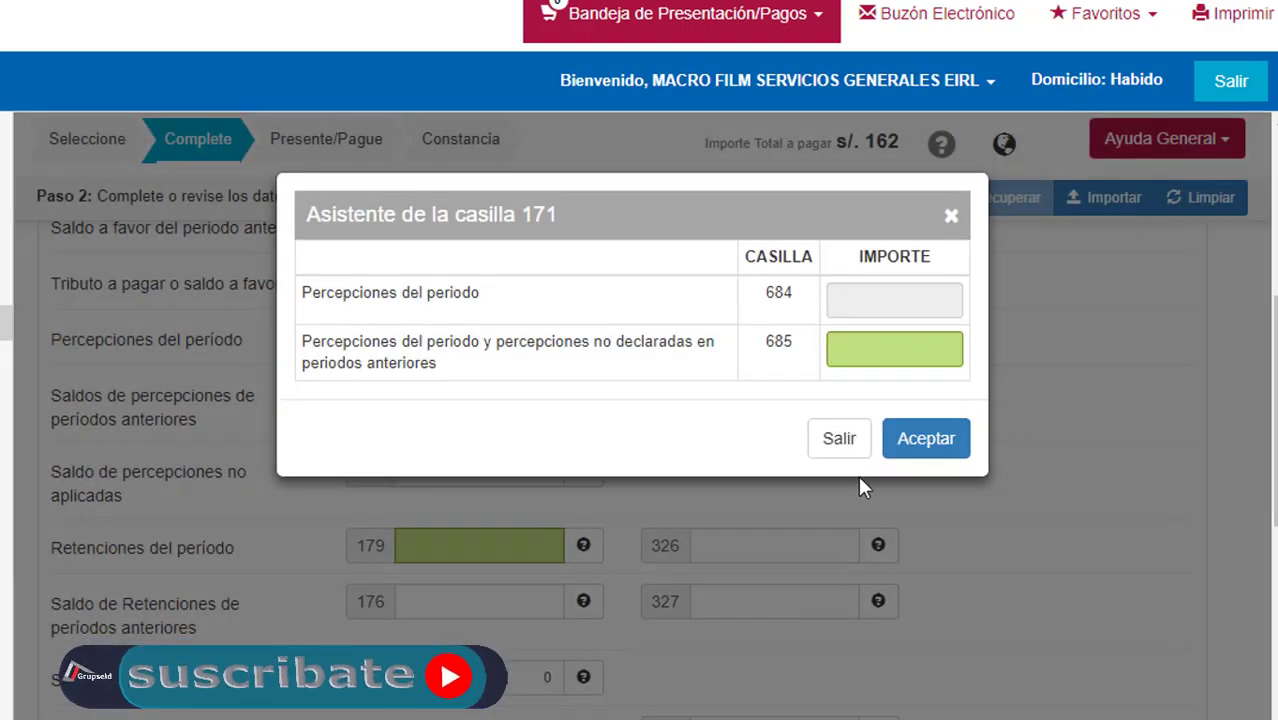
pyautogui.click(839, 438)
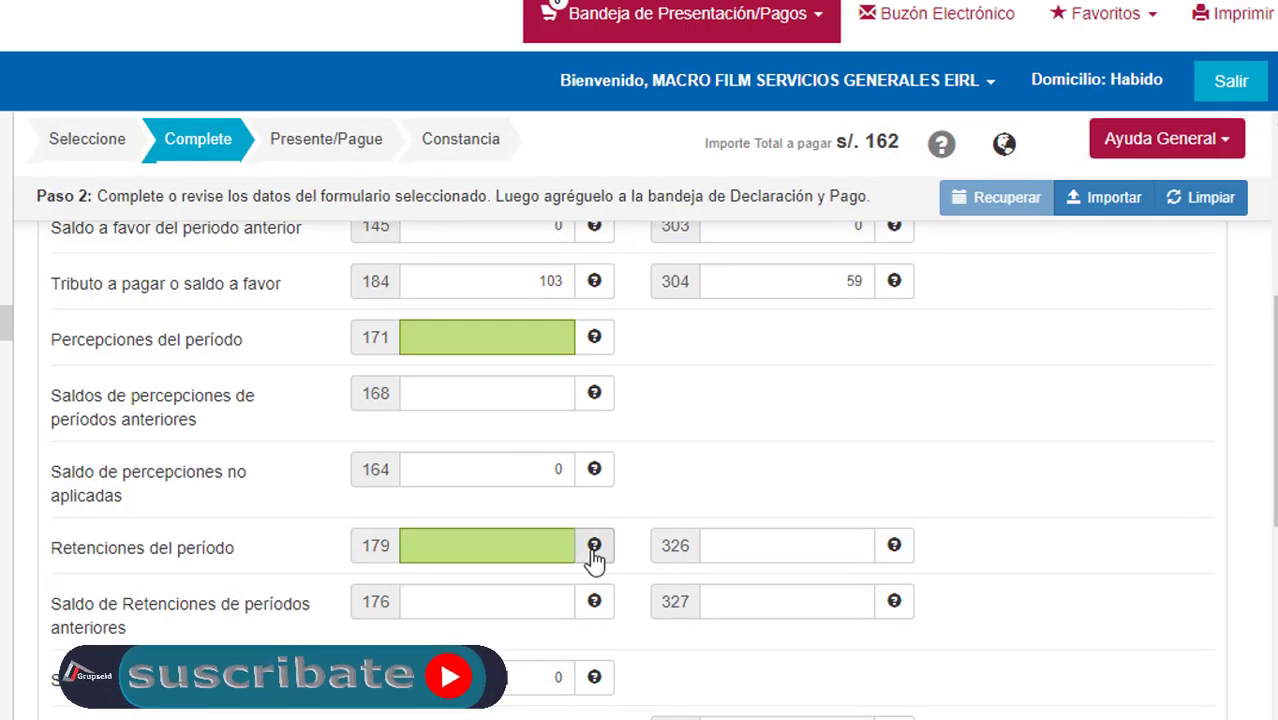
# - Examine the IGV and Renta balance, perception and retention rows under Aplicación de saldos a favor y otros créditos
pyautogui.scroll(2, 639, 530)
pyautogui.scroll(-3, 641, 538)
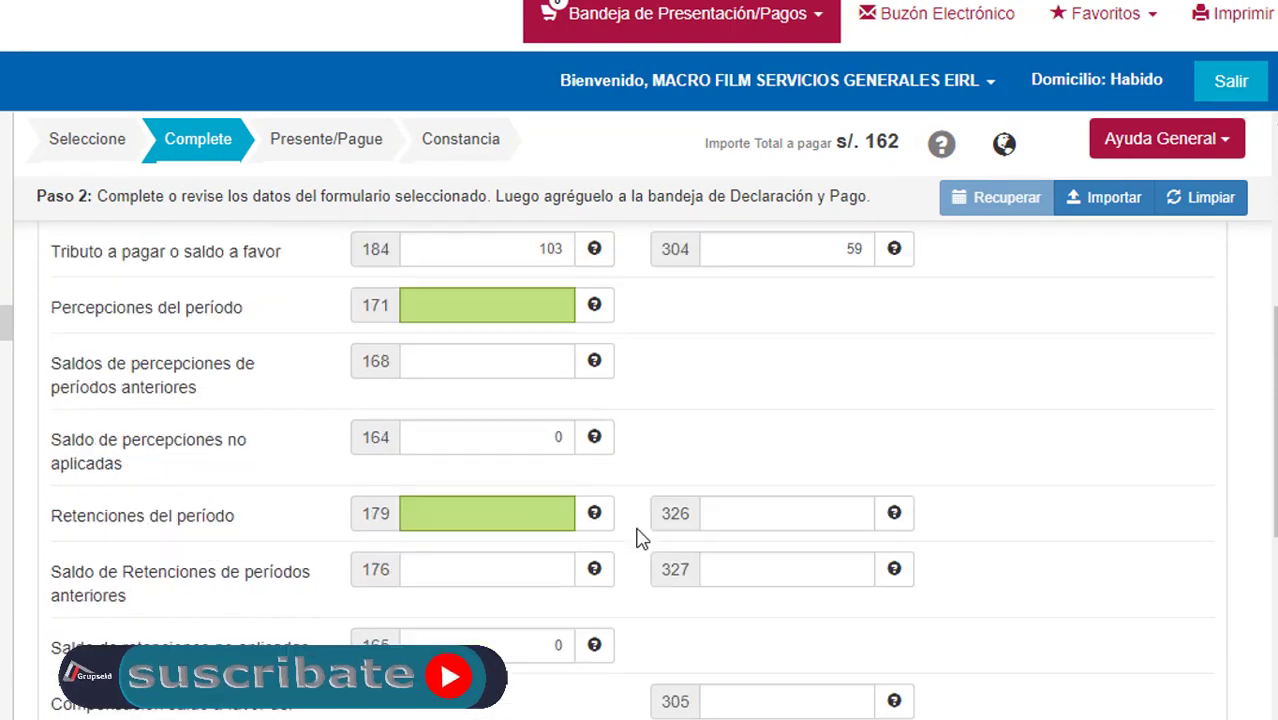
pyautogui.scroll(1, 641, 538)
pyautogui.scroll(4, 345, 510)
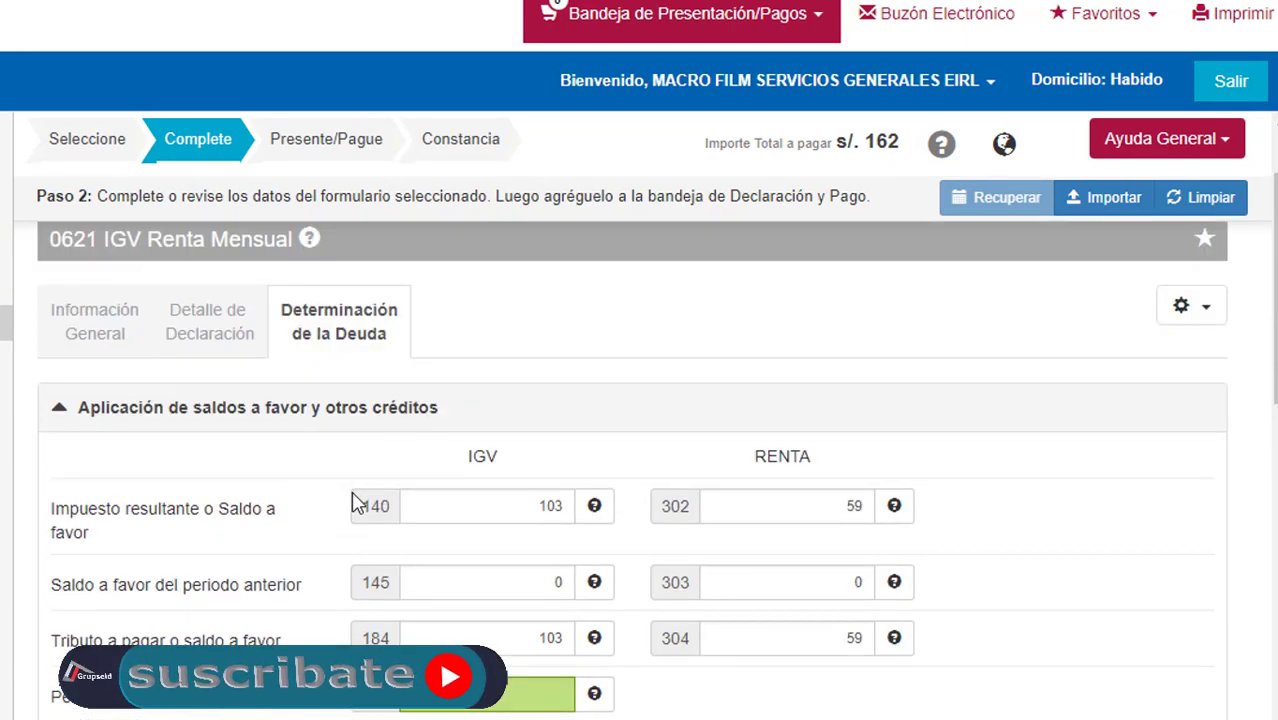
pyautogui.scroll(1, 357, 440)
pyautogui.scroll(-3, 528, 551)
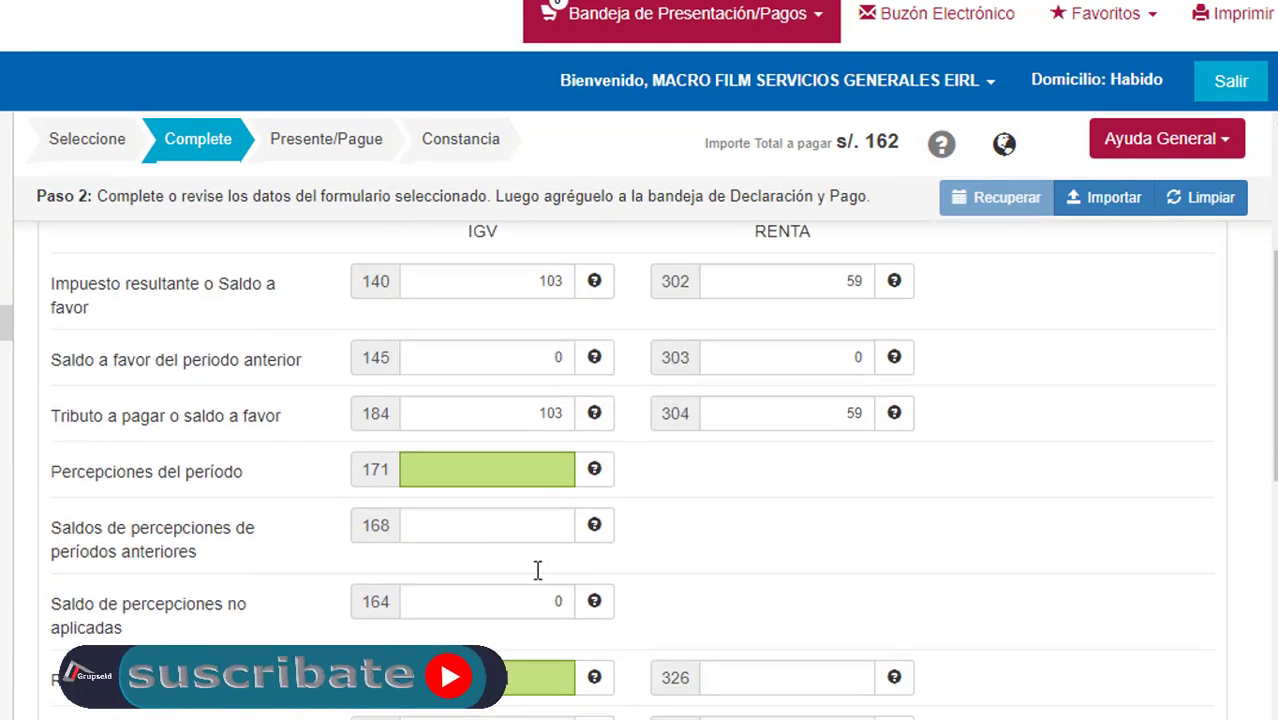
pyautogui.scroll(-4, 537, 570)
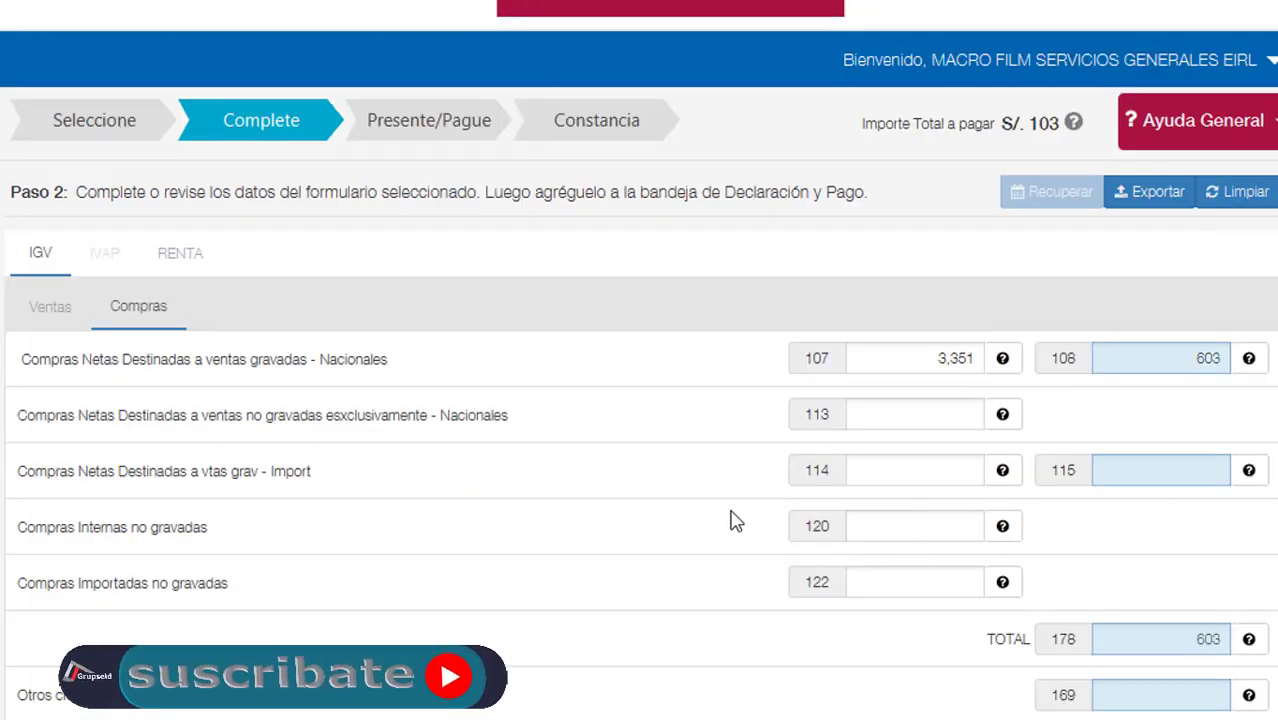
# - Switch to the PC form, review the Compras boxes with box 113 left empty, and advance to the Renta section
pyautogui.scroll(1, 790, 530)
pyautogui.scroll(-1, 892, 505)
pyautogui.scroll(3, 865, 510)
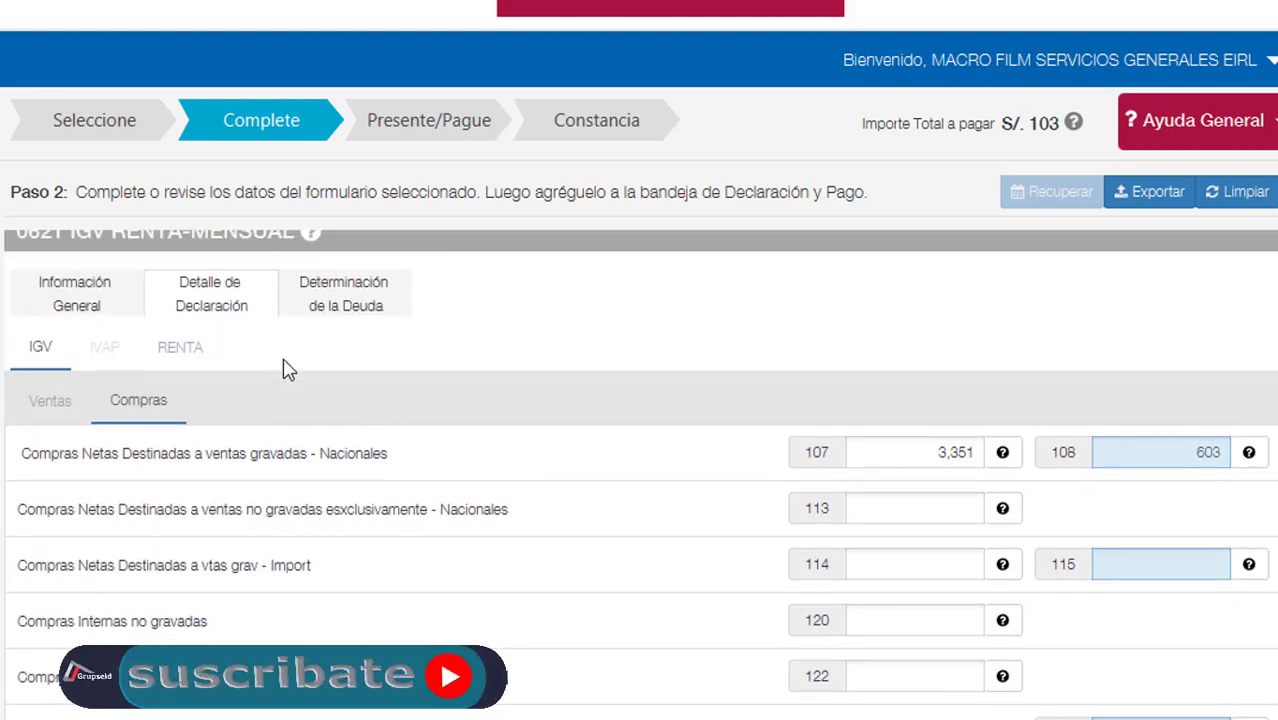
pyautogui.scroll(-3, 733, 556)
pyautogui.scroll(1, 720, 565)
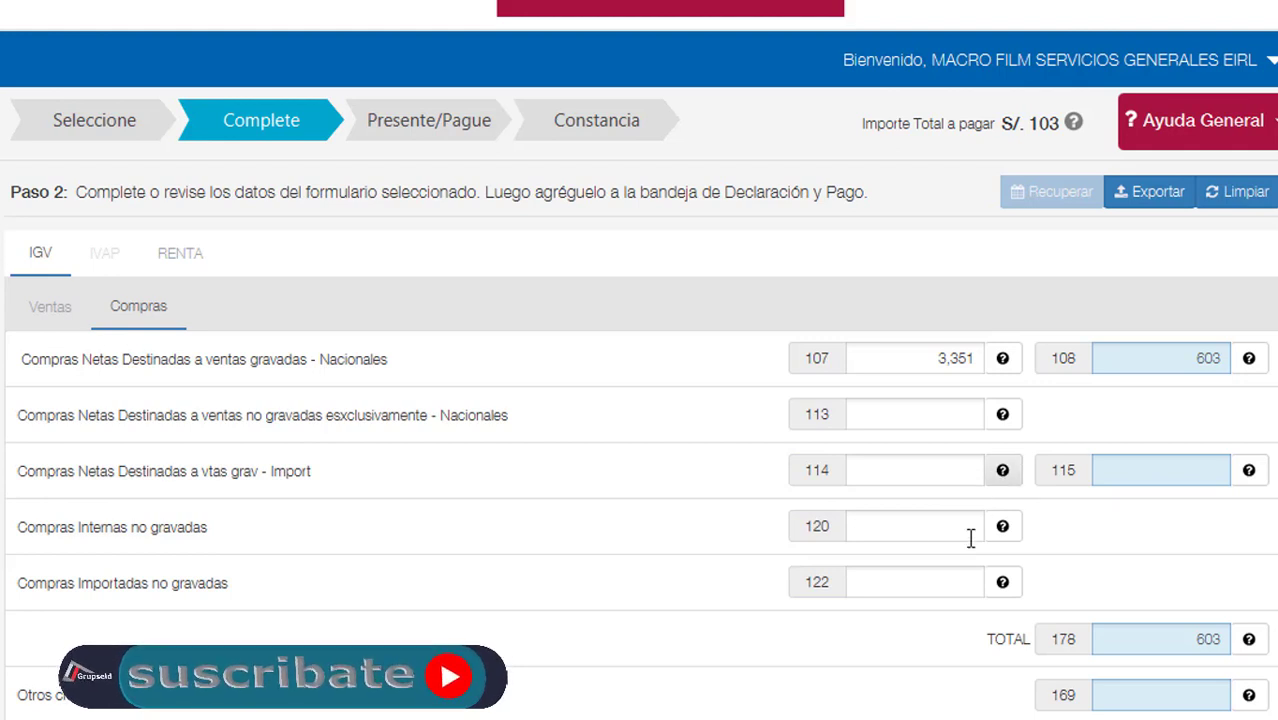
pyautogui.scroll(1, 965, 540)
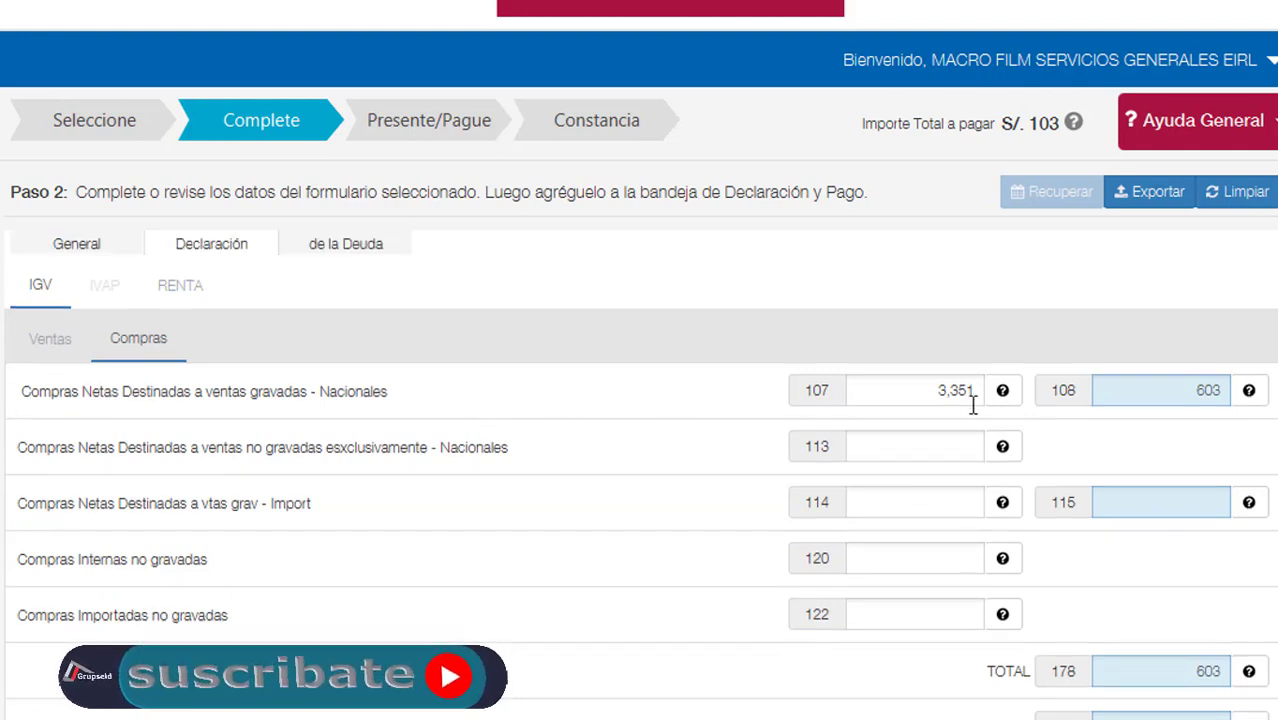
pyautogui.click(923, 450)
pyautogui.scroll(-2, 983, 682)
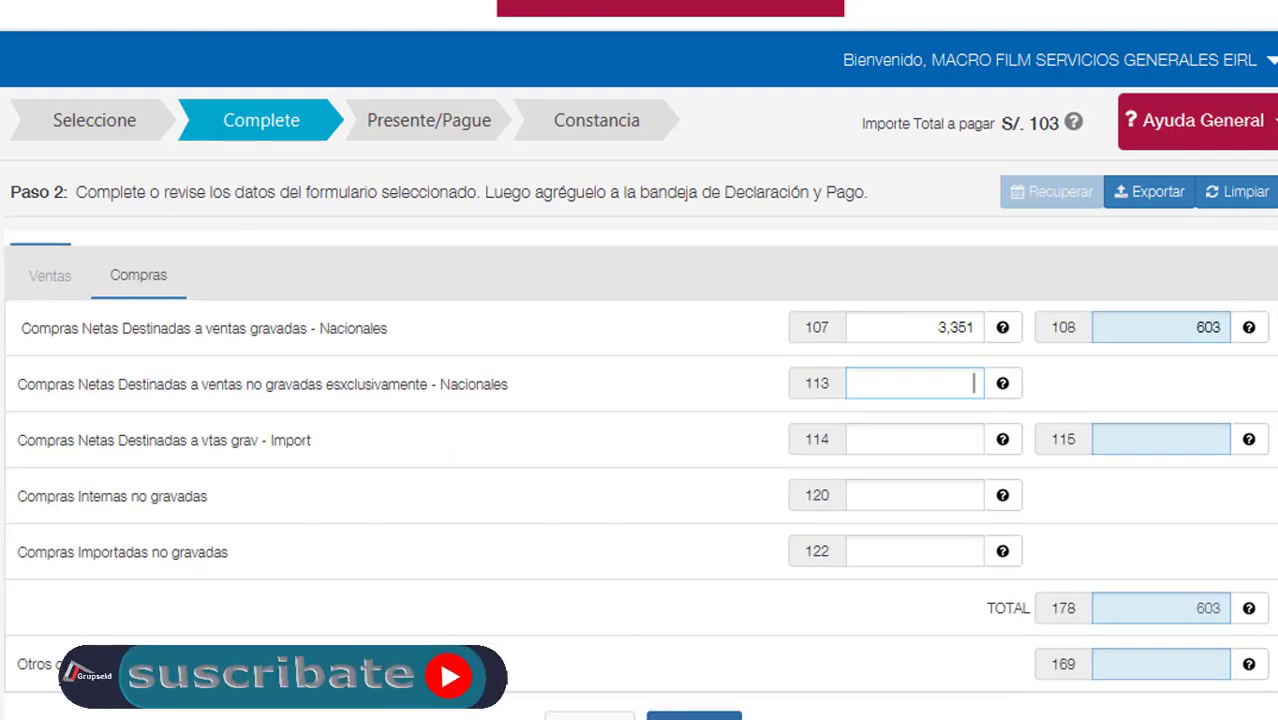
pyautogui.click(693, 716)
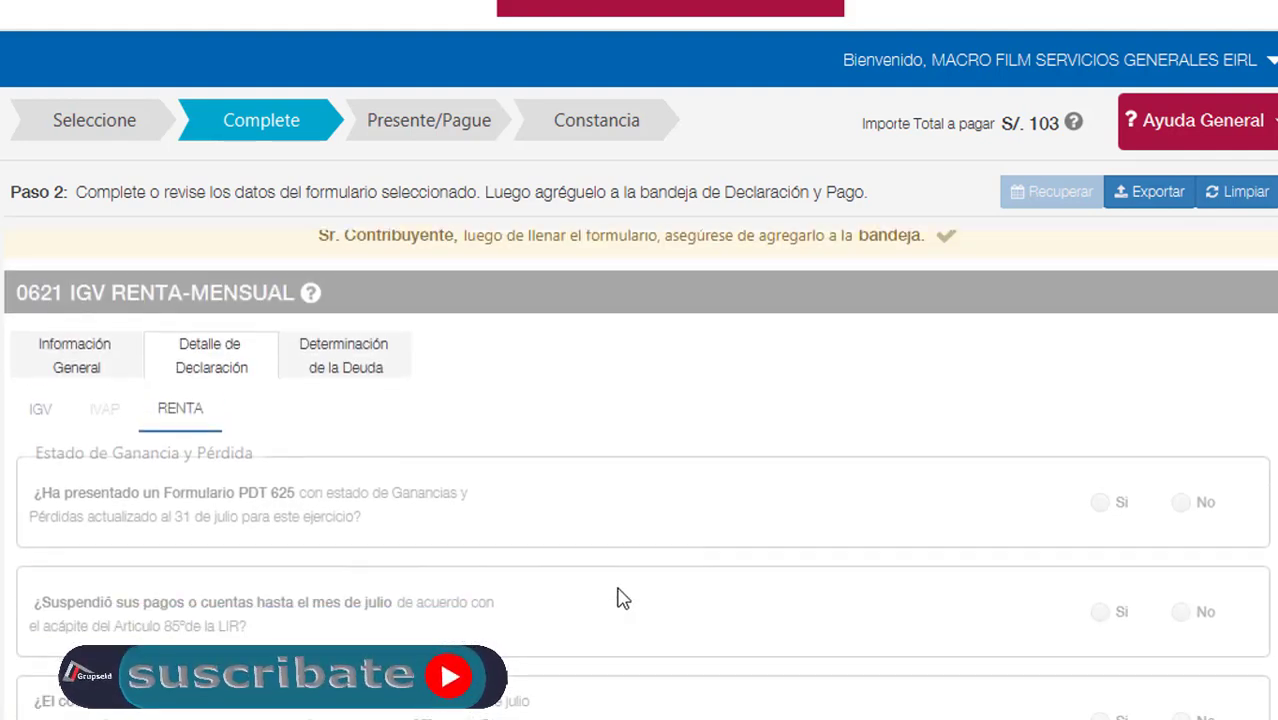
# - Check the August sales register total in Conta SQL and enter 3,921 as Ingresos Netos in box 301 of the PC form
pyautogui.scroll(-5, 752, 620)
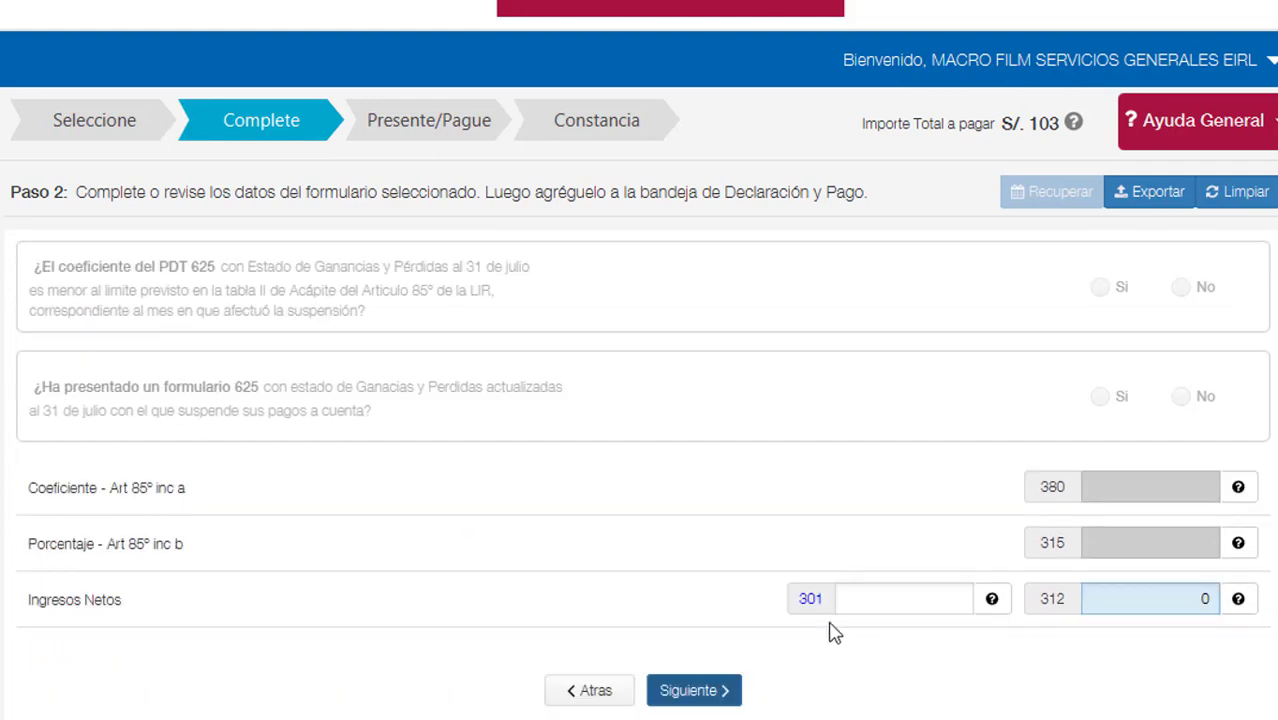
pyautogui.click(874, 600)
pyautogui.click(650, 690)
pyautogui.scroll(10, 600, 450)
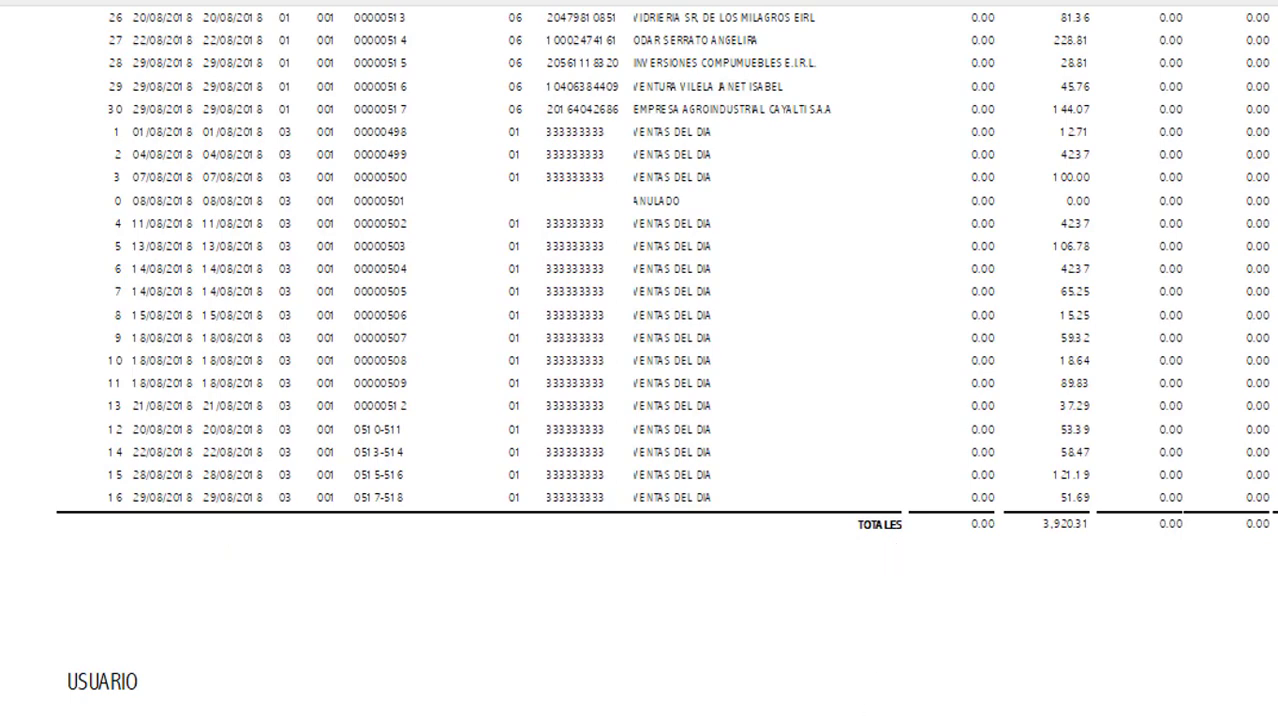
pyautogui.hotkey('alt', 'Tab')
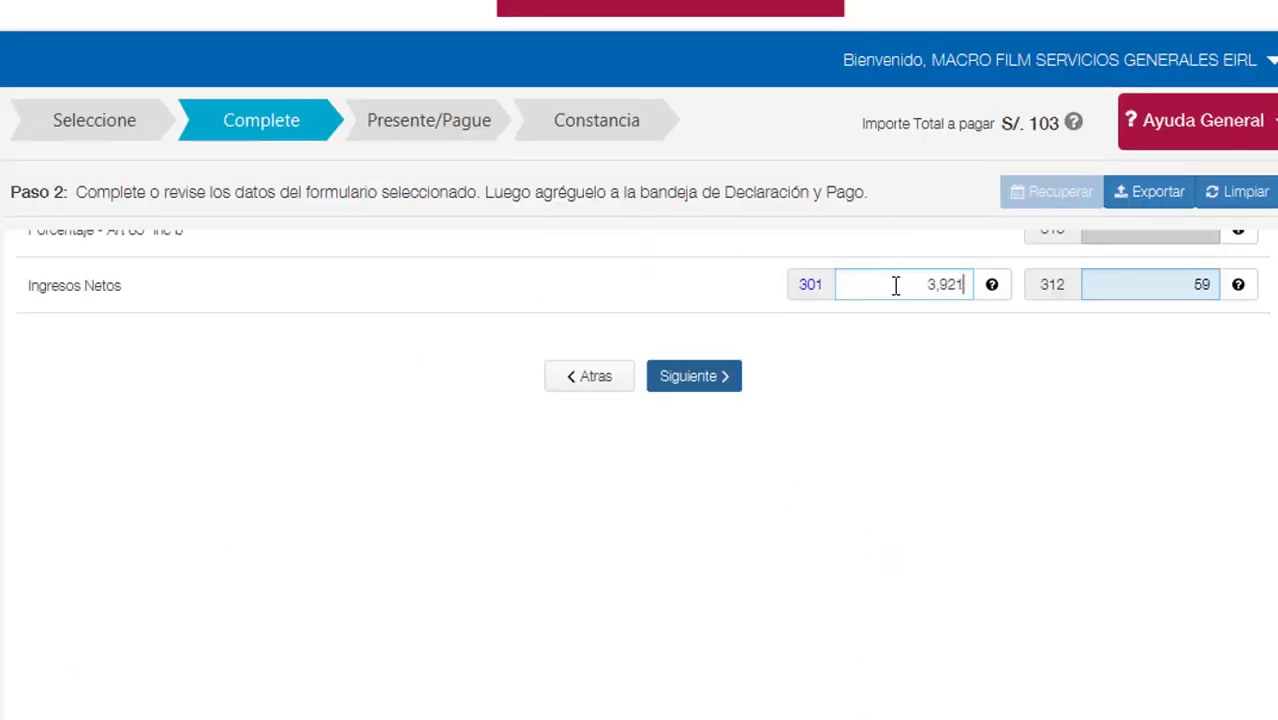
pyautogui.click(1004, 423)
pyautogui.scroll(3, 940, 490)
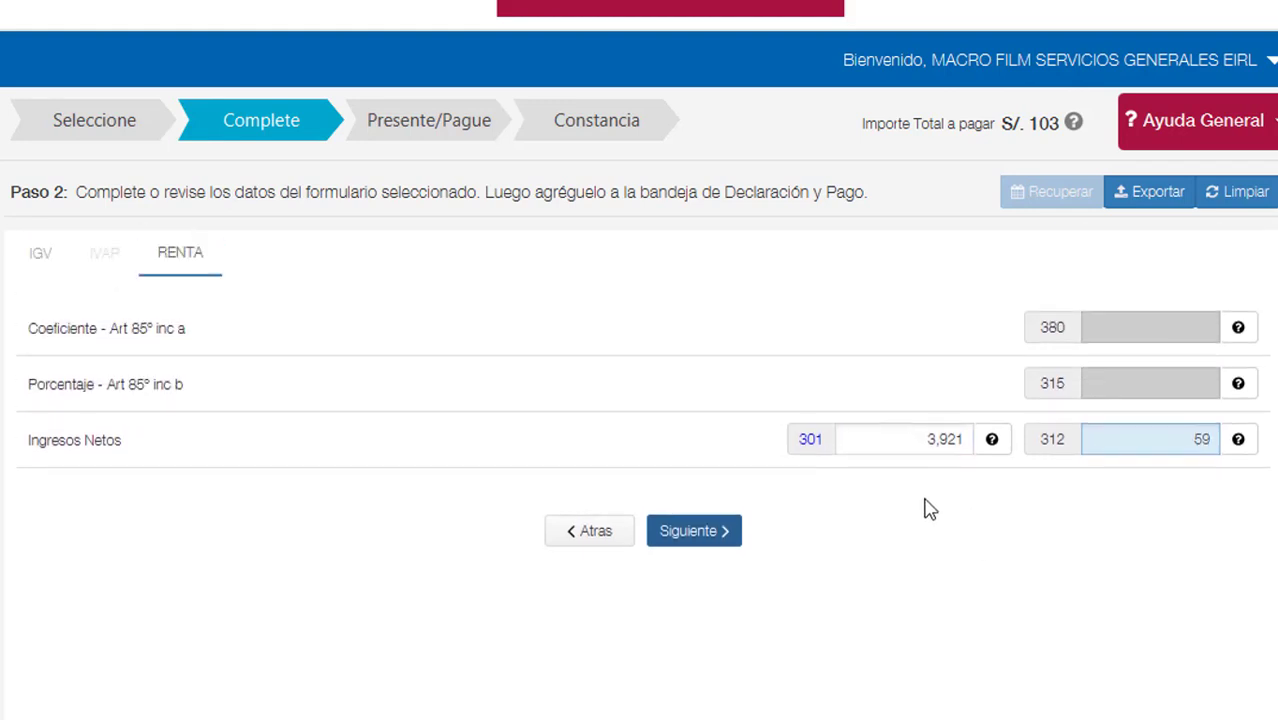
pyautogui.scroll(3, 928, 507)
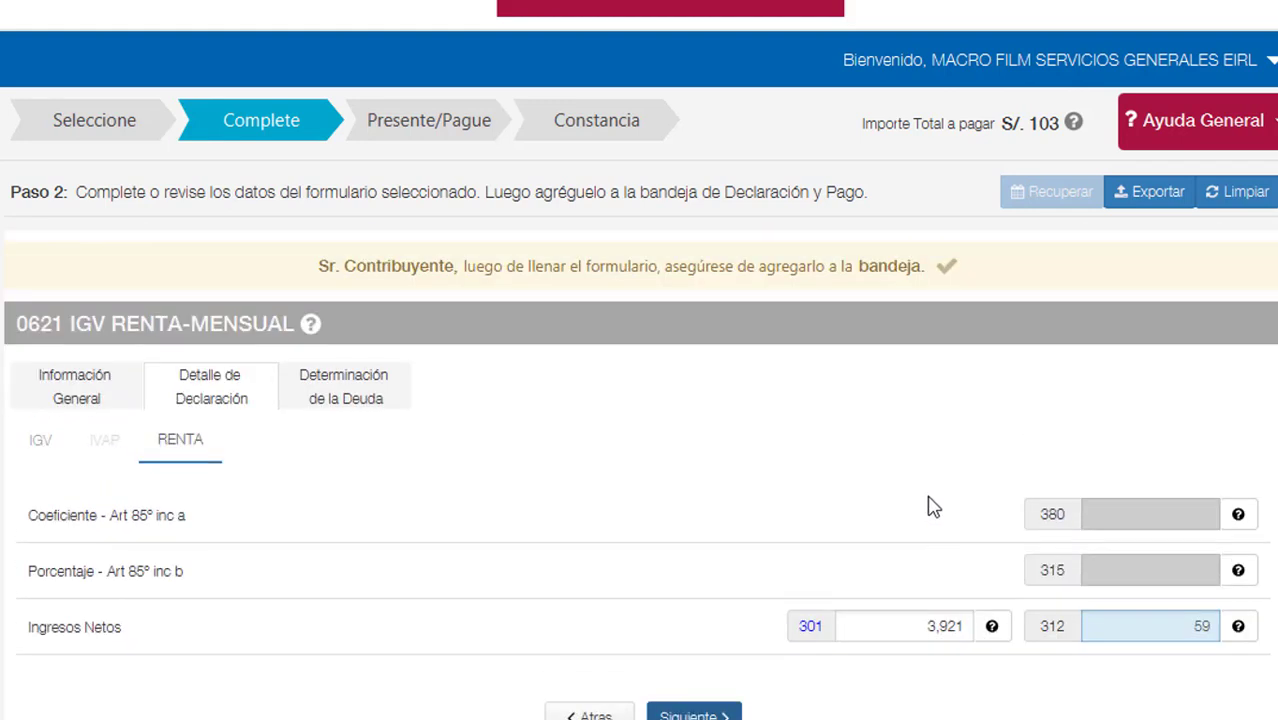
# - Advance the PC form to Determinación de la Deuda and review its balance, perception, retention and credit rows
pyautogui.click(711, 710)
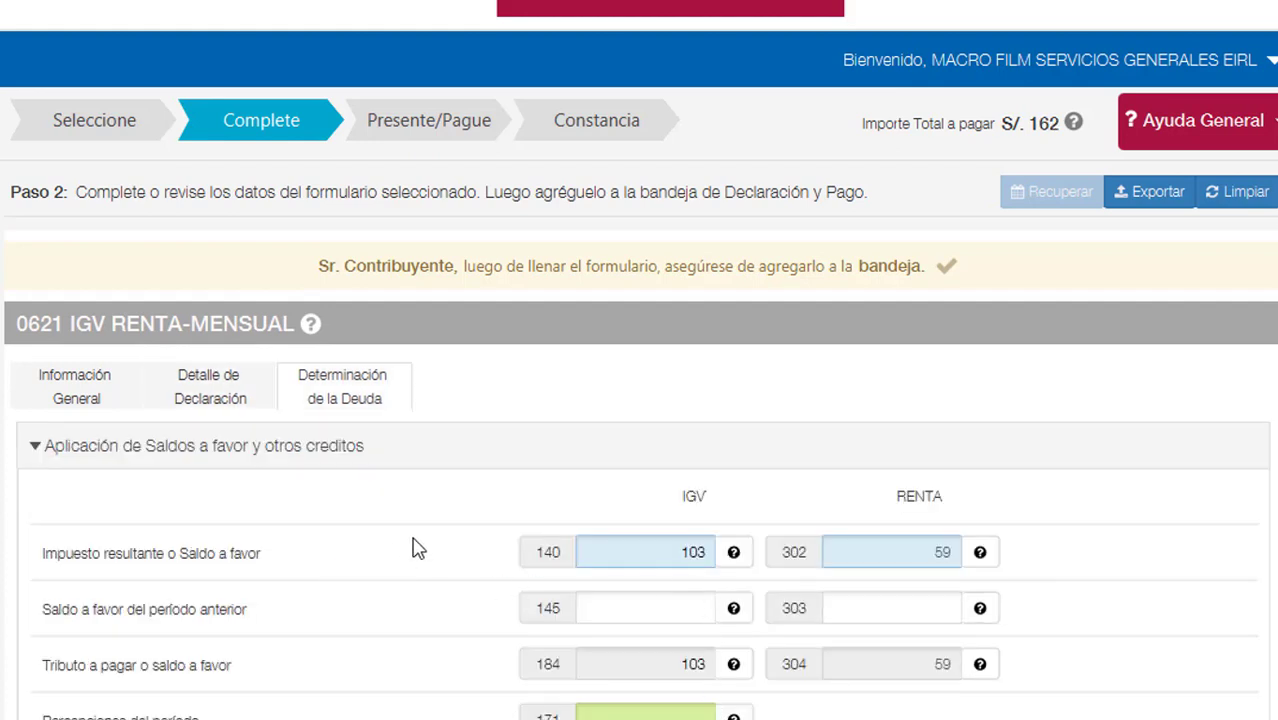
pyautogui.scroll(-1, 420, 552)
pyautogui.scroll(-1, 850, 564)
pyautogui.scroll(-4, 852, 566)
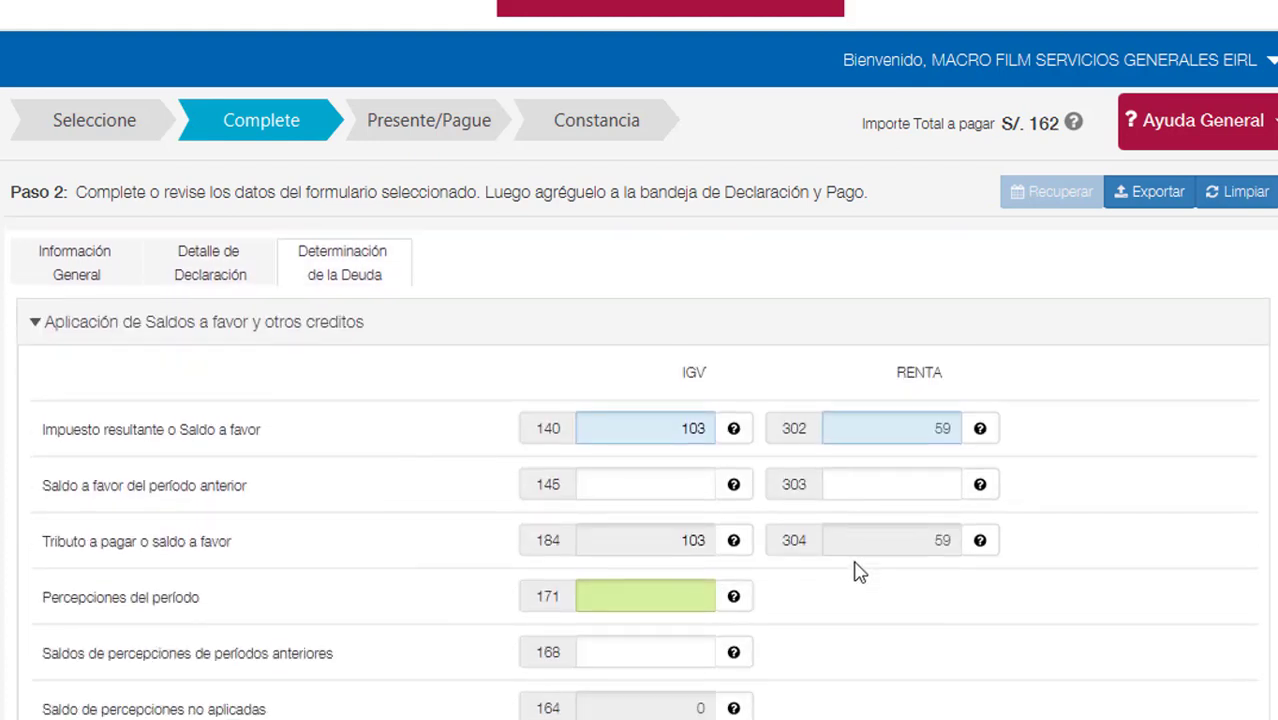
pyautogui.scroll(-1, 850, 582)
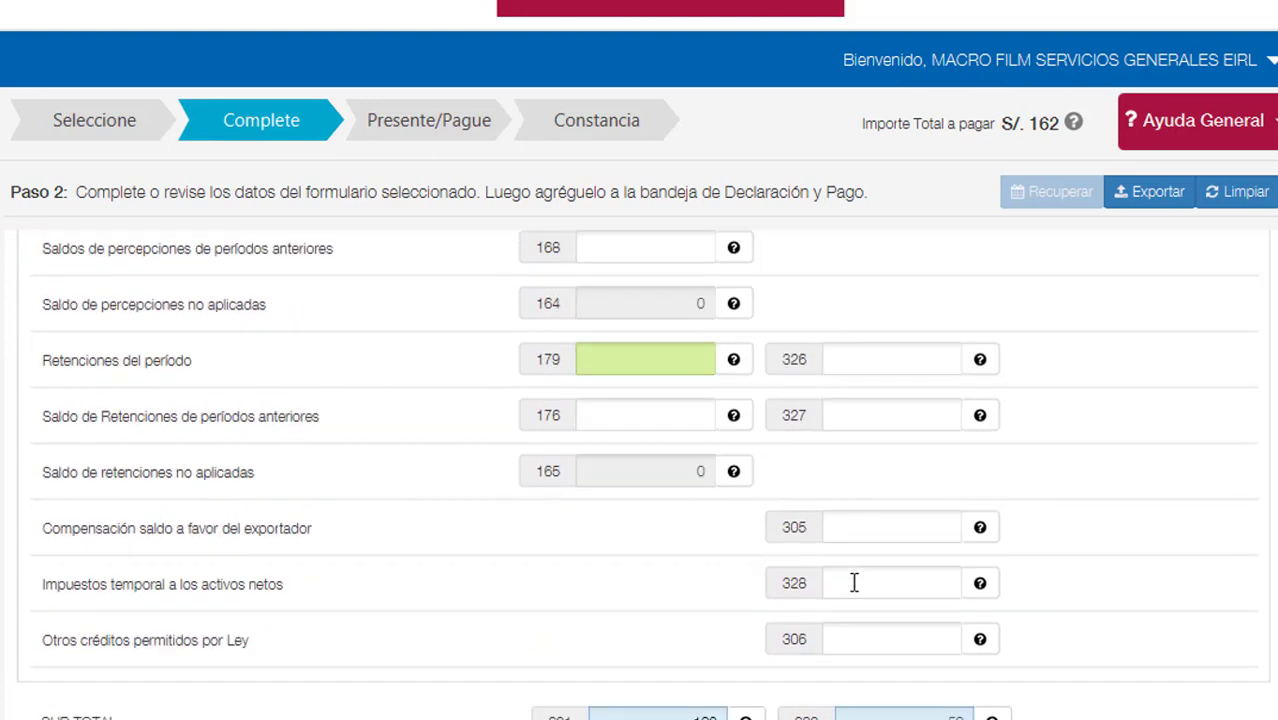
pyautogui.scroll(2, 850, 582)
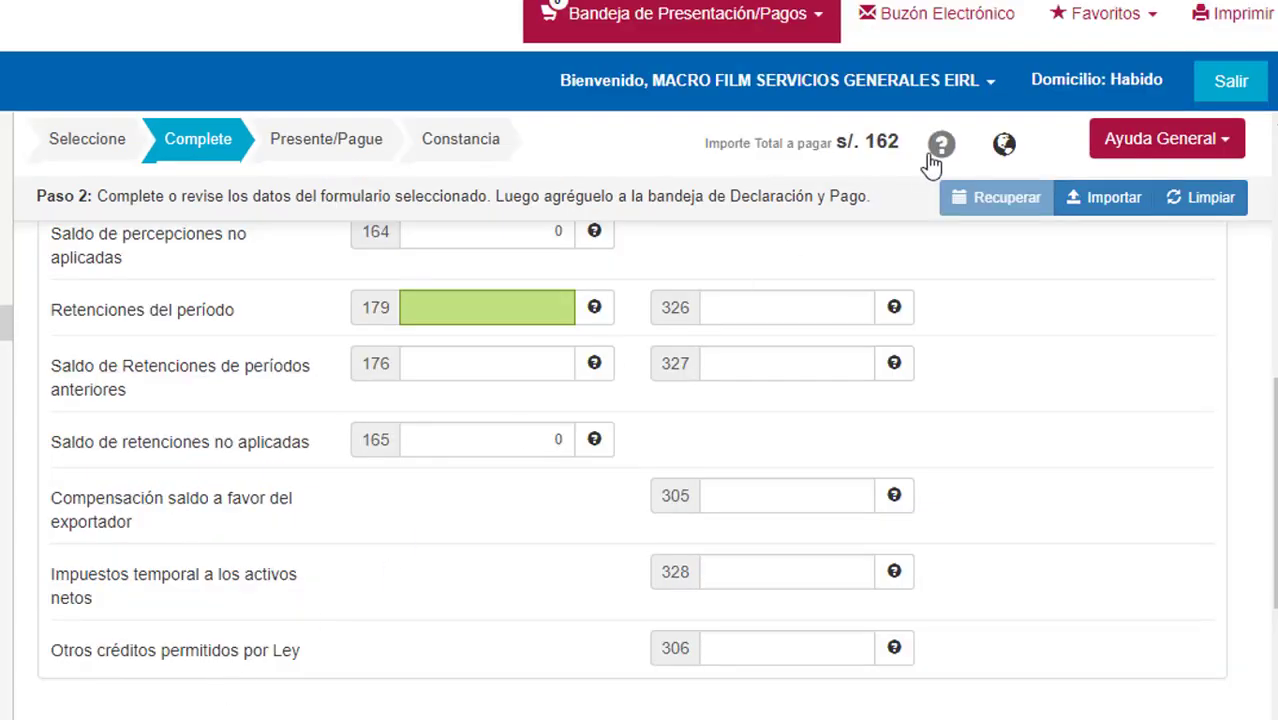
# - Switch to the web form and set the IGV Saldo a favor del periodo anterior, box 145, to 115
pyautogui.scroll(6, 884, 254)
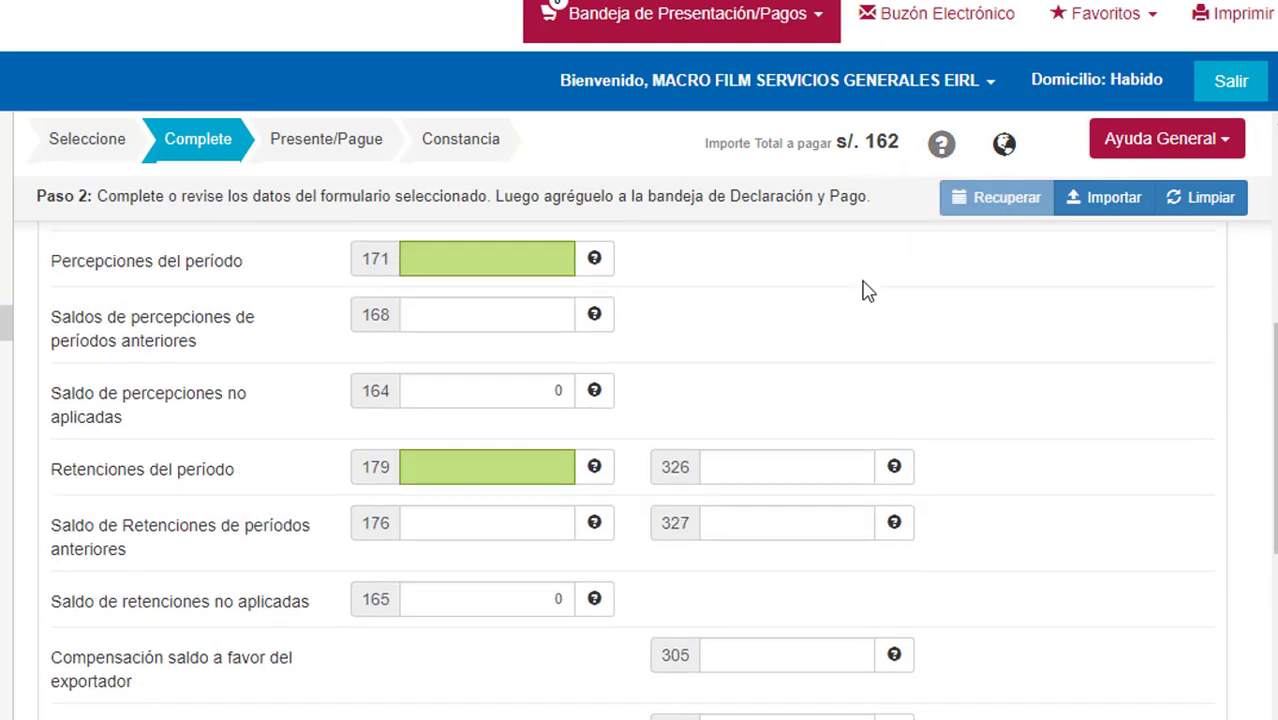
pyautogui.scroll(-1, 565, 562)
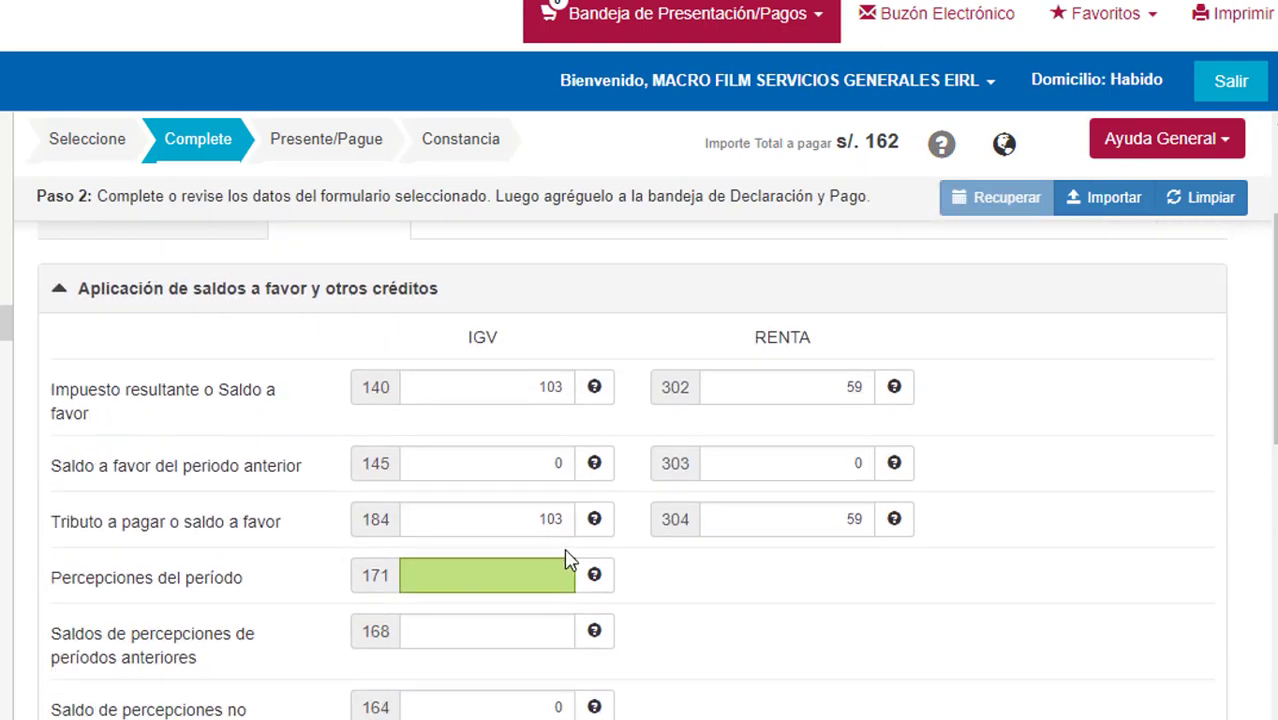
pyautogui.click(500, 463)
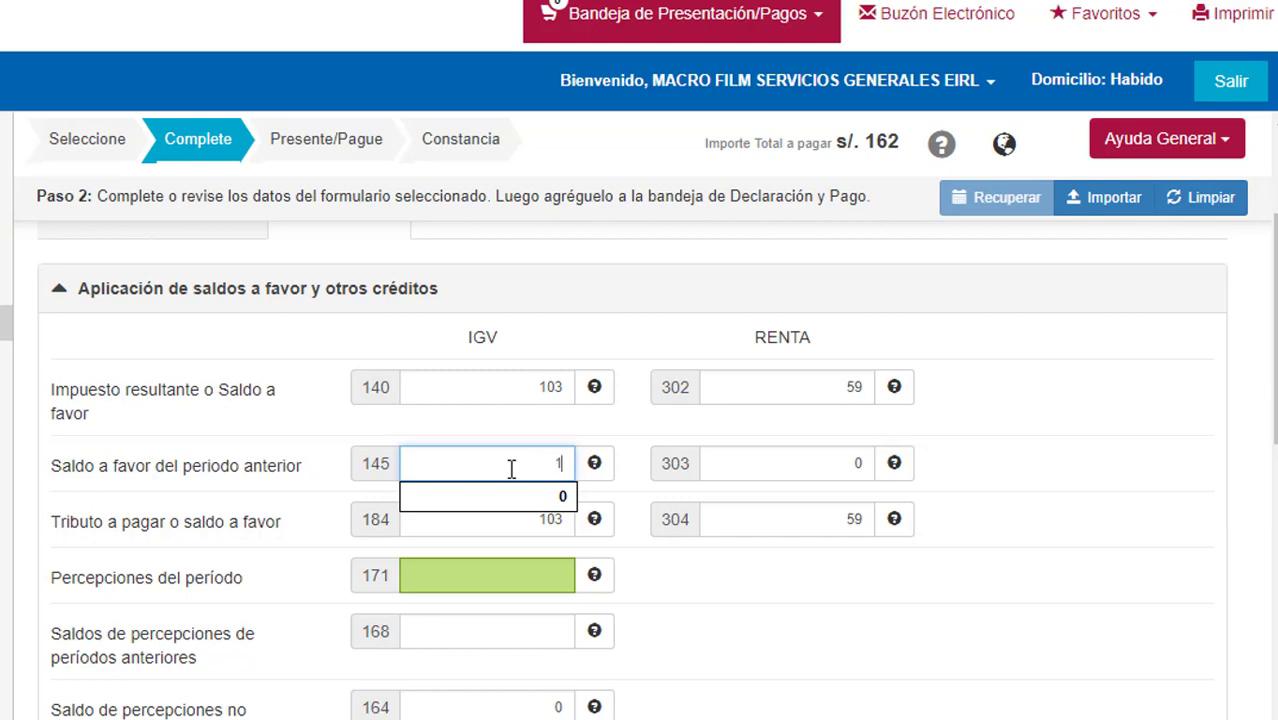
pyautogui.write('115')
pyautogui.click(740, 606)
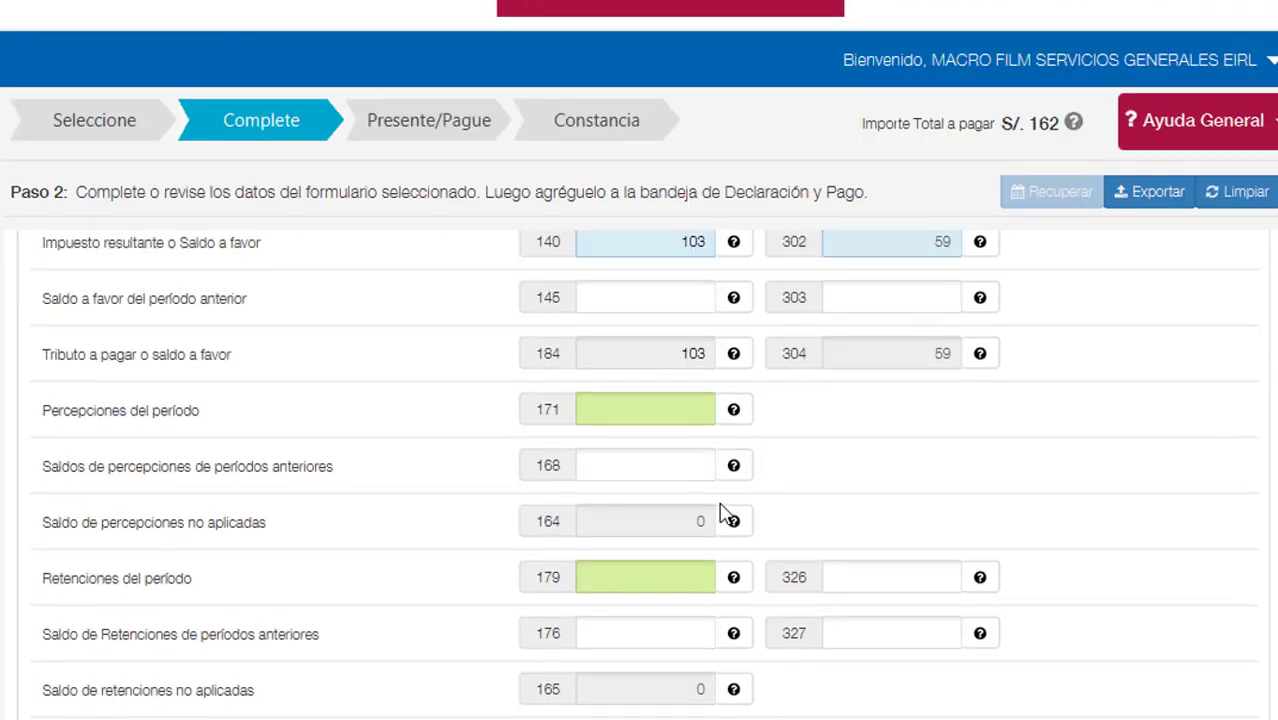
# - Switch to the PC form and enter 115 as the IGV Saldo a favor del período anterior in box 145
pyautogui.scroll(1, 725, 515)
pyautogui.click(661, 362)
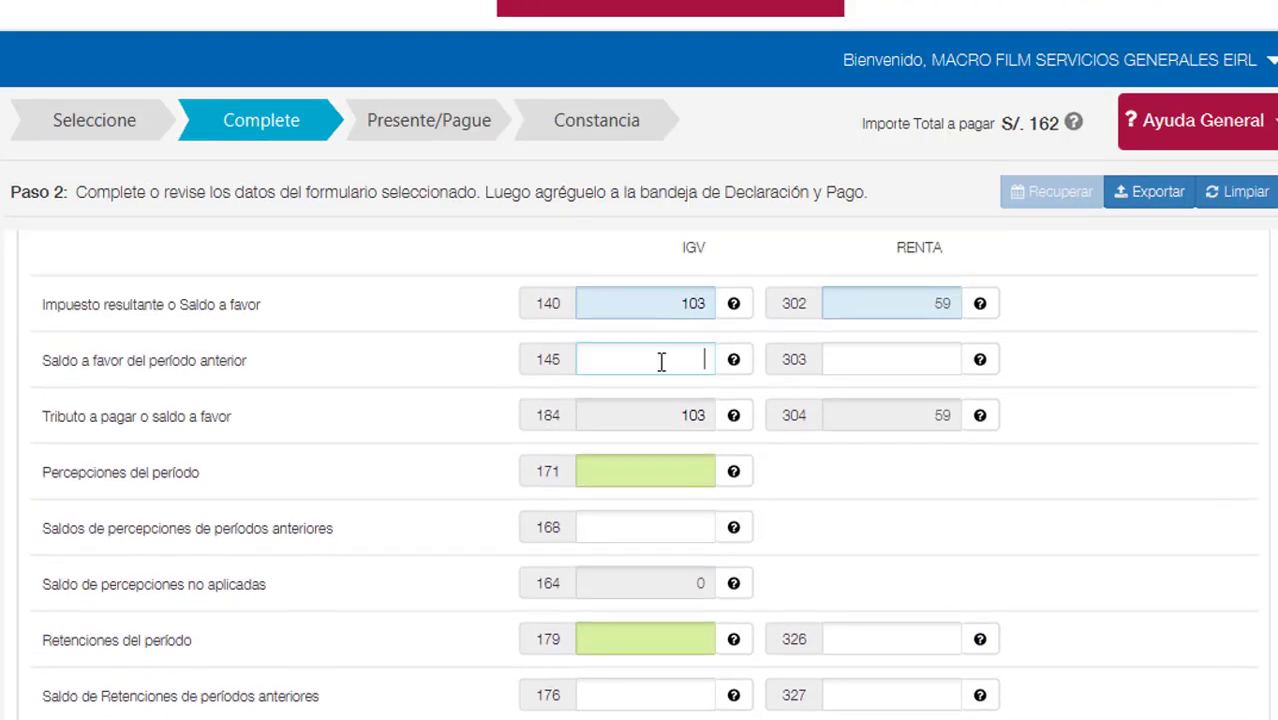
pyautogui.write('115')
pyautogui.click(836, 518)
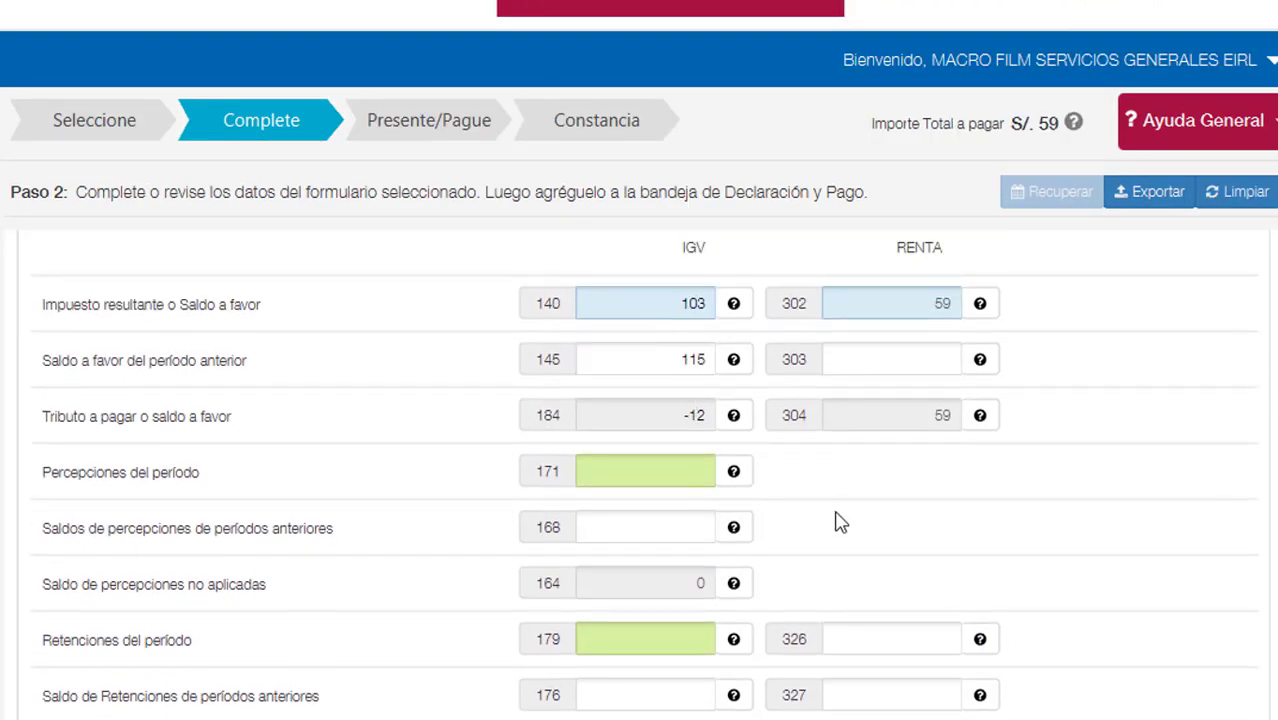
# - Review the IGV and Renta rows of Determinación de la Deuda in the web form, from Impuesto resultante down to Importe a Pagar
pyautogui.scroll(-1, 657, 470)
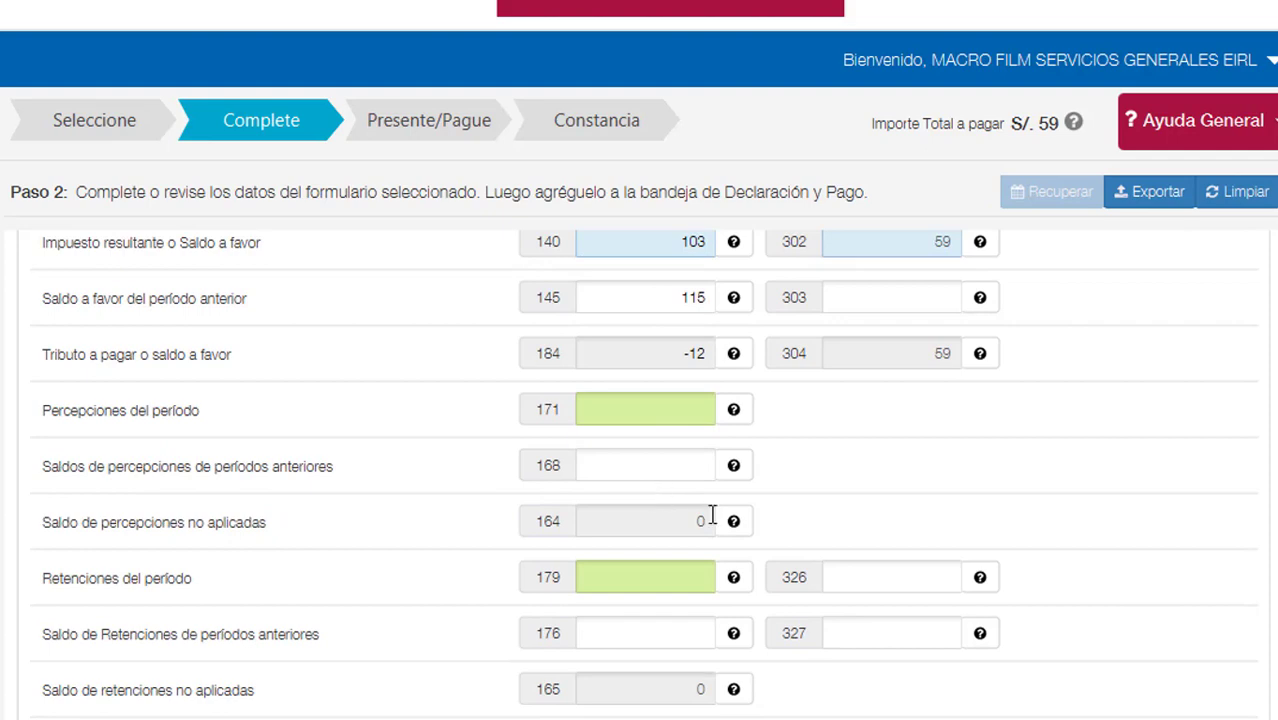
pyautogui.scroll(-5, 716, 530)
pyautogui.scroll(-5, 740, 582)
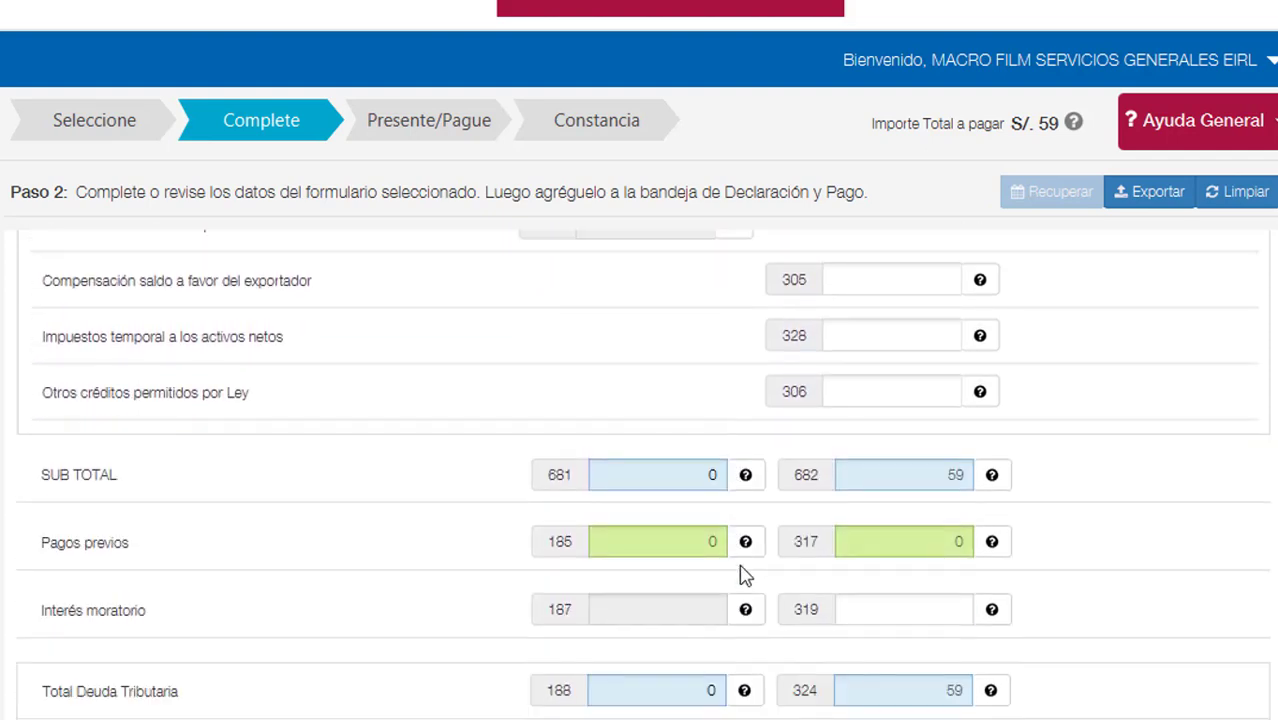
pyautogui.scroll(15, 727, 513)
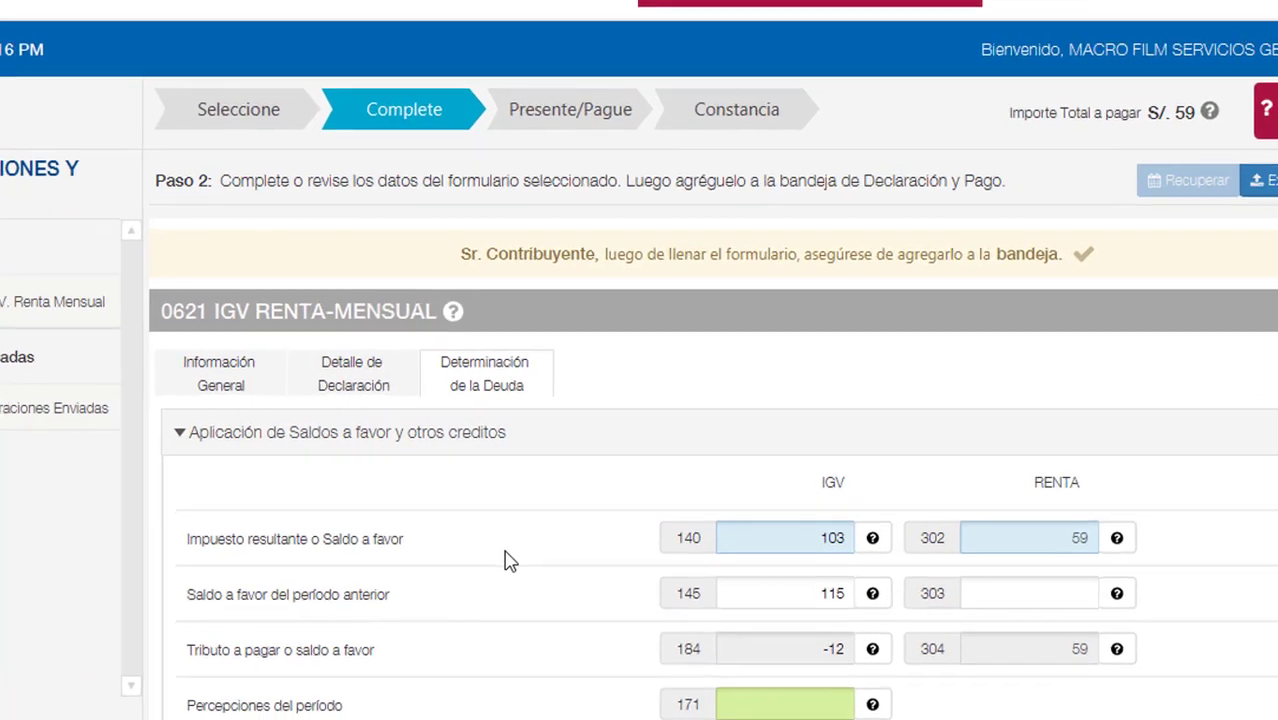
pyautogui.scroll(-2, 563, 576)
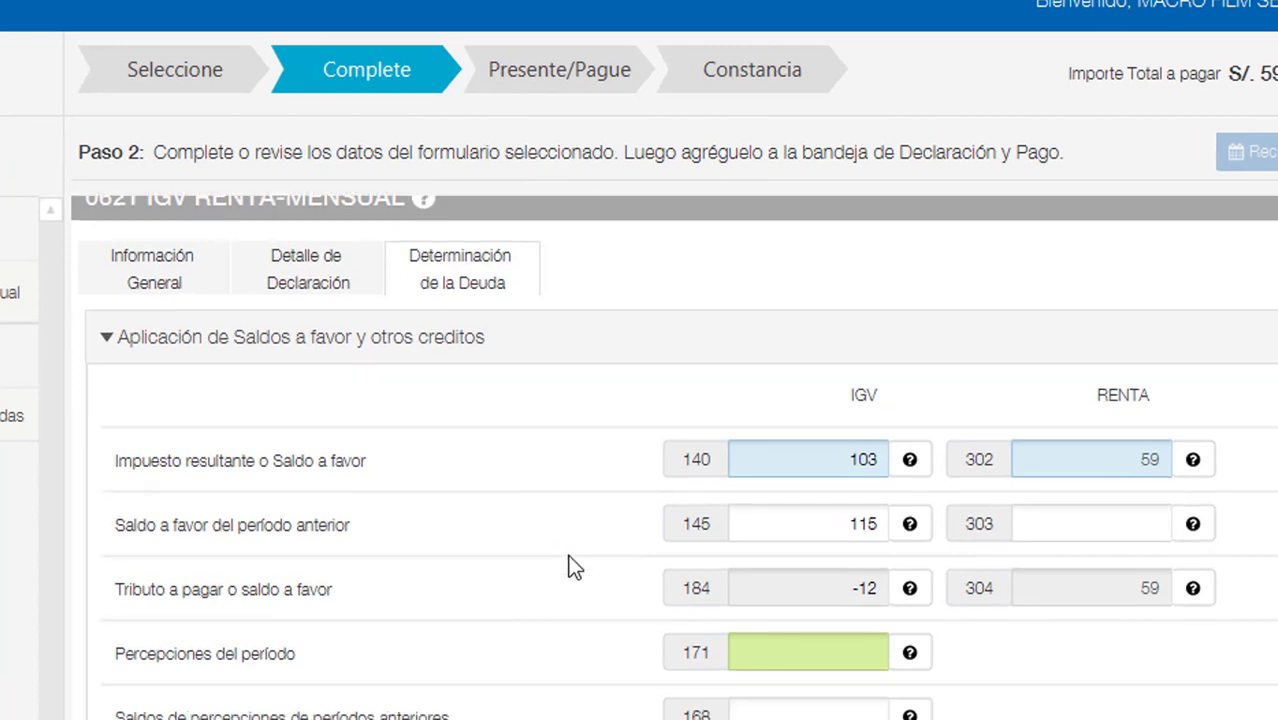
pyautogui.scroll(-8, 649, 530)
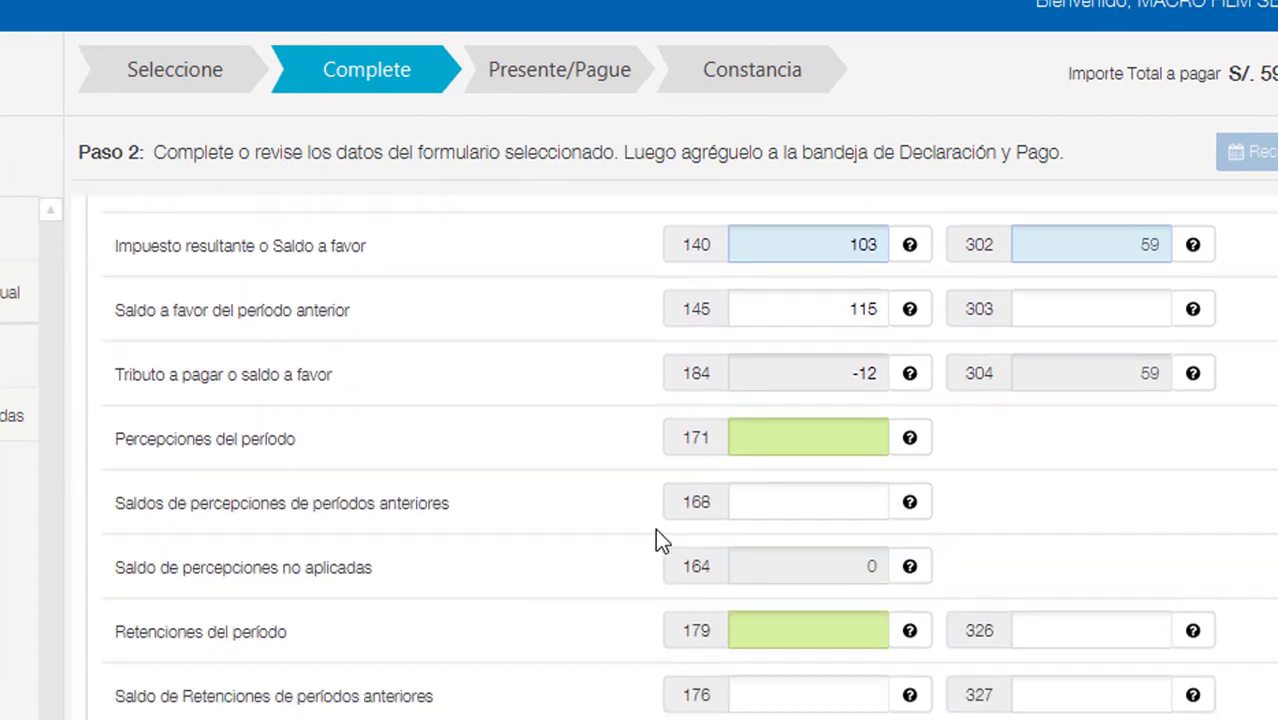
pyautogui.scroll(-5, 675, 540)
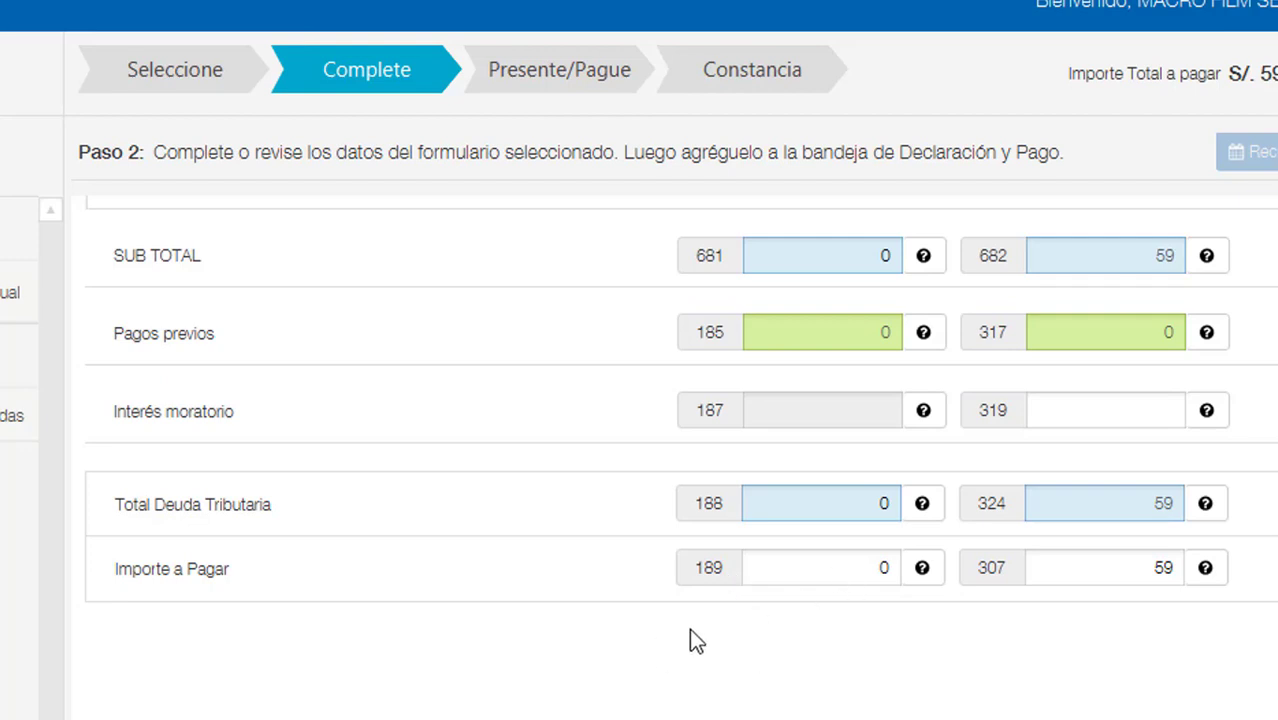
pyautogui.scroll(4, 689, 630)
pyautogui.scroll(5, 697, 625)
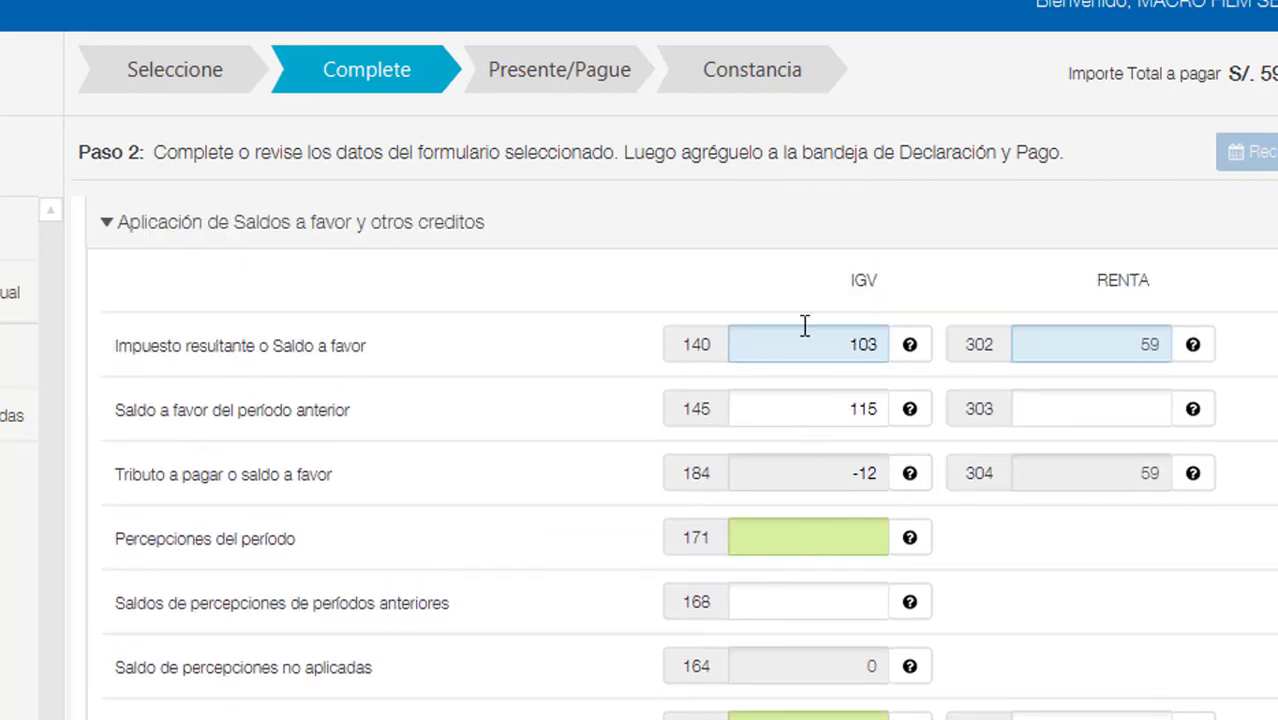
pyautogui.scroll(-1, 700, 630)
pyautogui.scroll(-8, 700, 625)
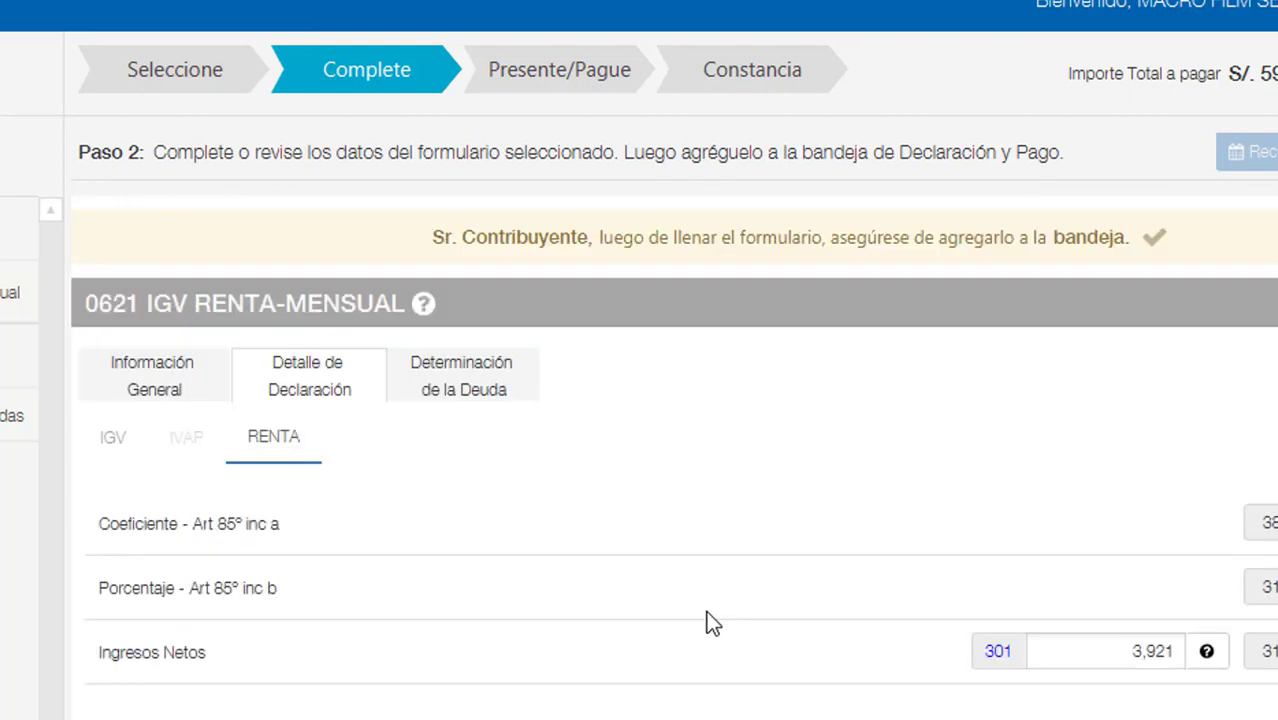
# - Go back from the Renta section to IGV Compras, check the national purchases in box 107, and return to IGV Ventas
pyautogui.scroll(-5, 708, 622)
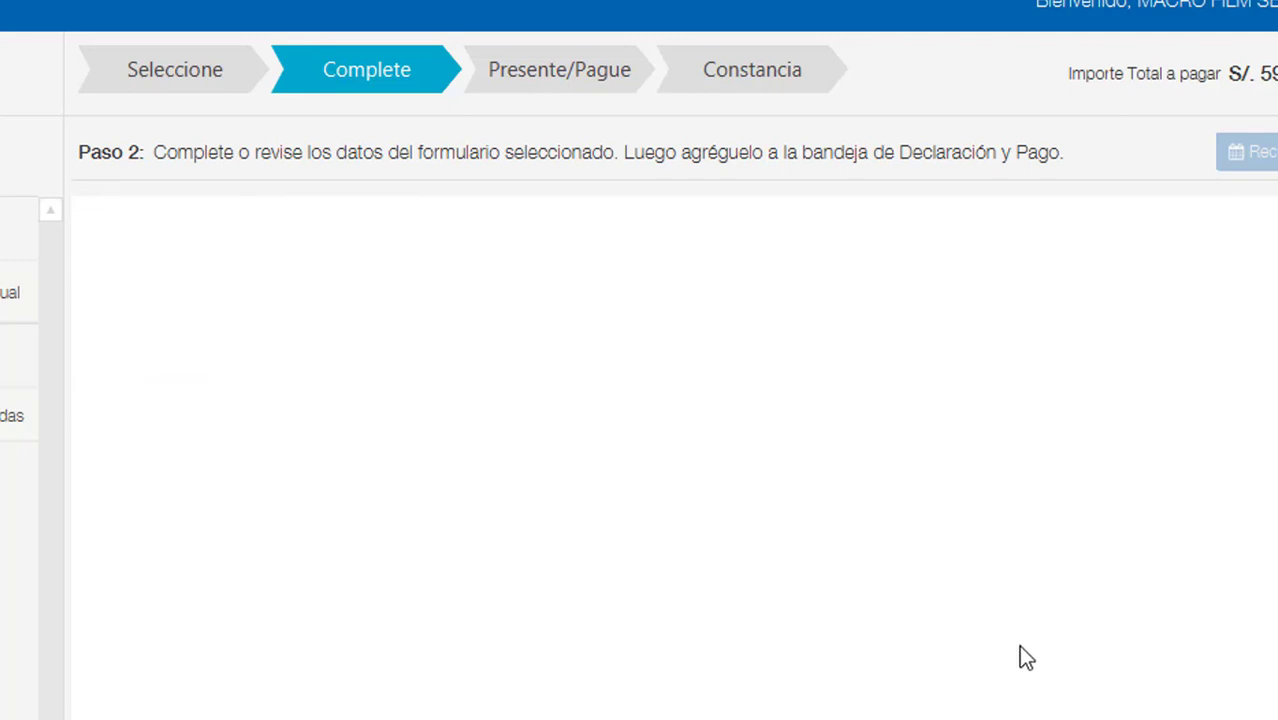
pyautogui.click(752, 694)
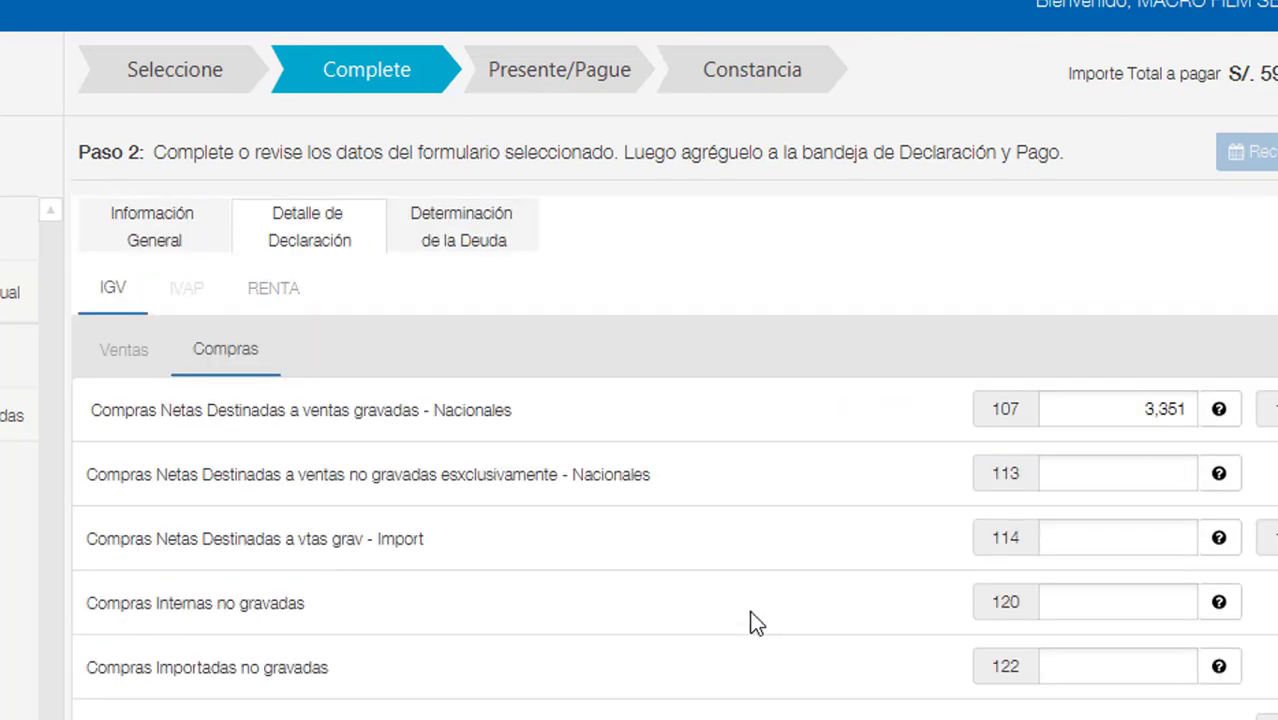
pyautogui.scroll(2, 760, 610)
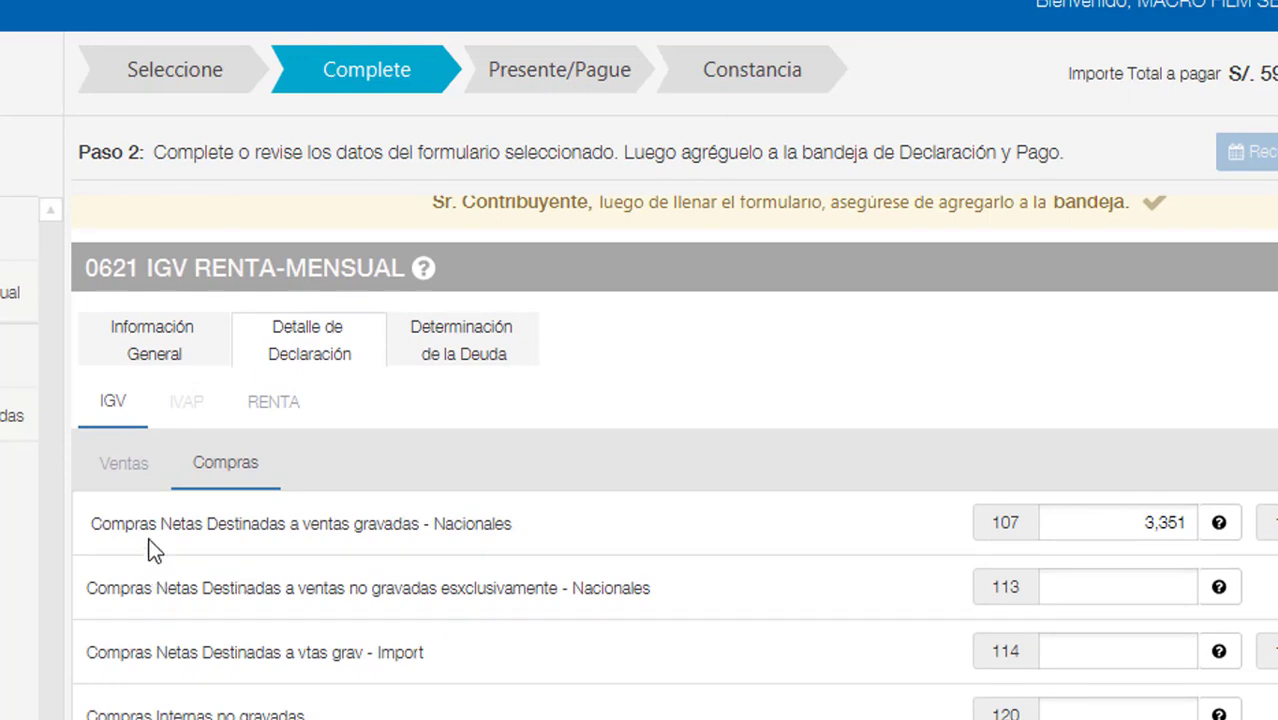
pyautogui.click(1180, 534)
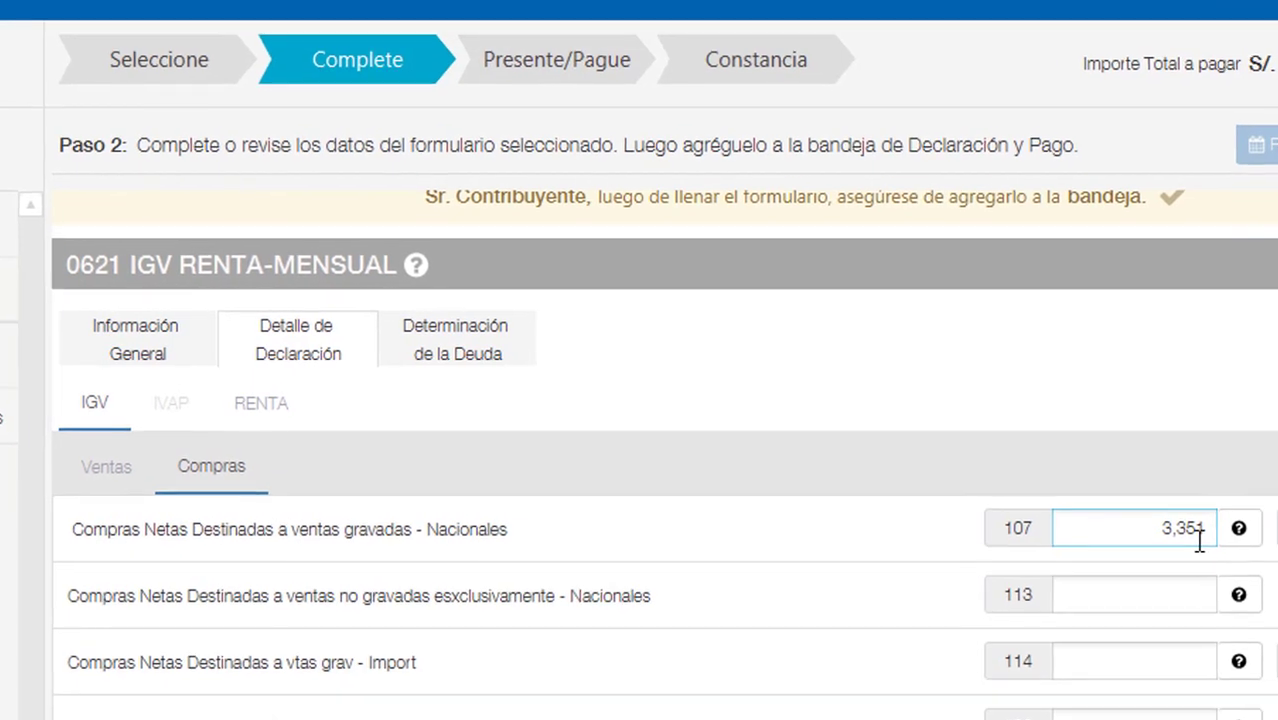
pyautogui.scroll(-3, 556, 600)
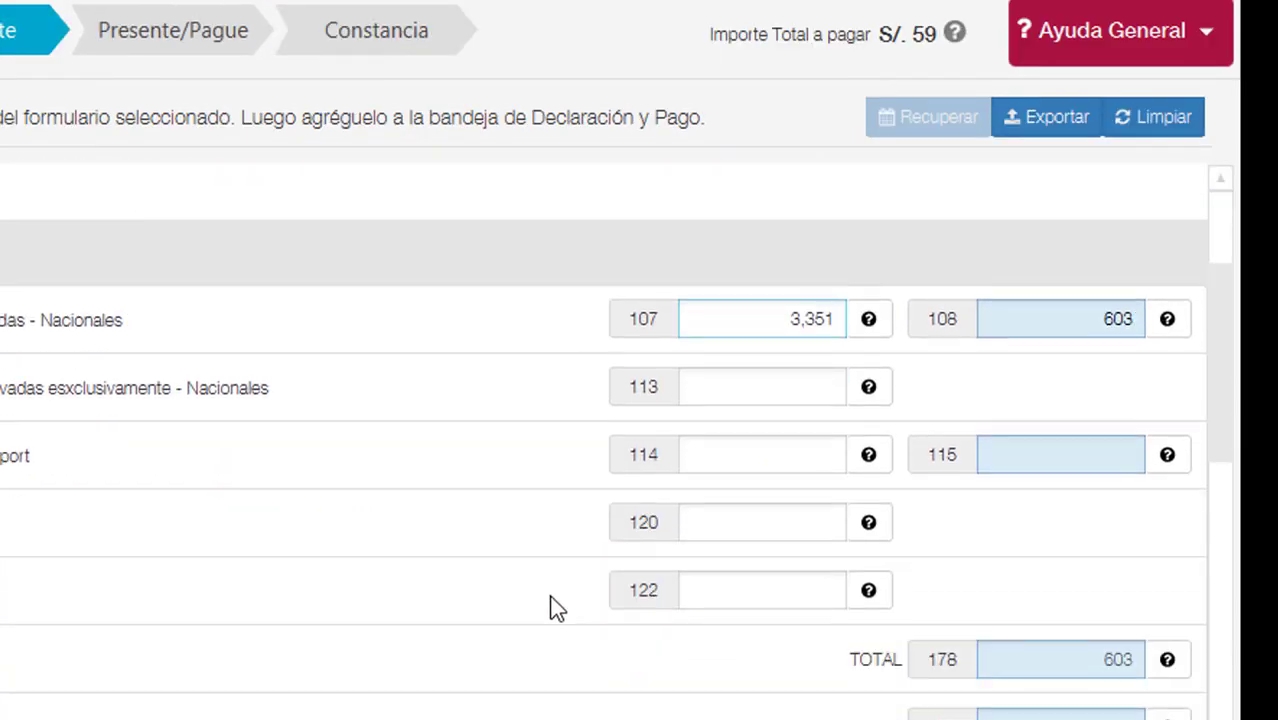
pyautogui.click(367, 715)
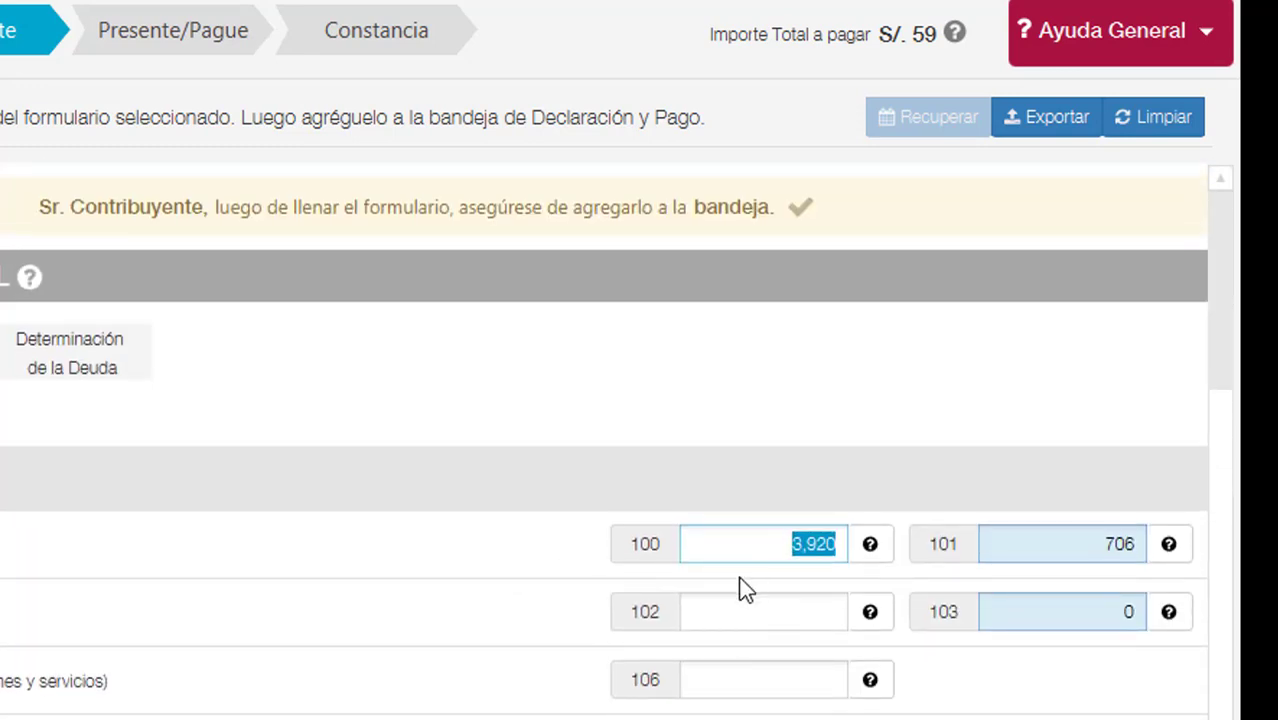
# - Review the IGV Ventas boxes and total, then continue past the IGV Compras boxes to the Renta section
pyautogui.scroll(-2, 739, 590)
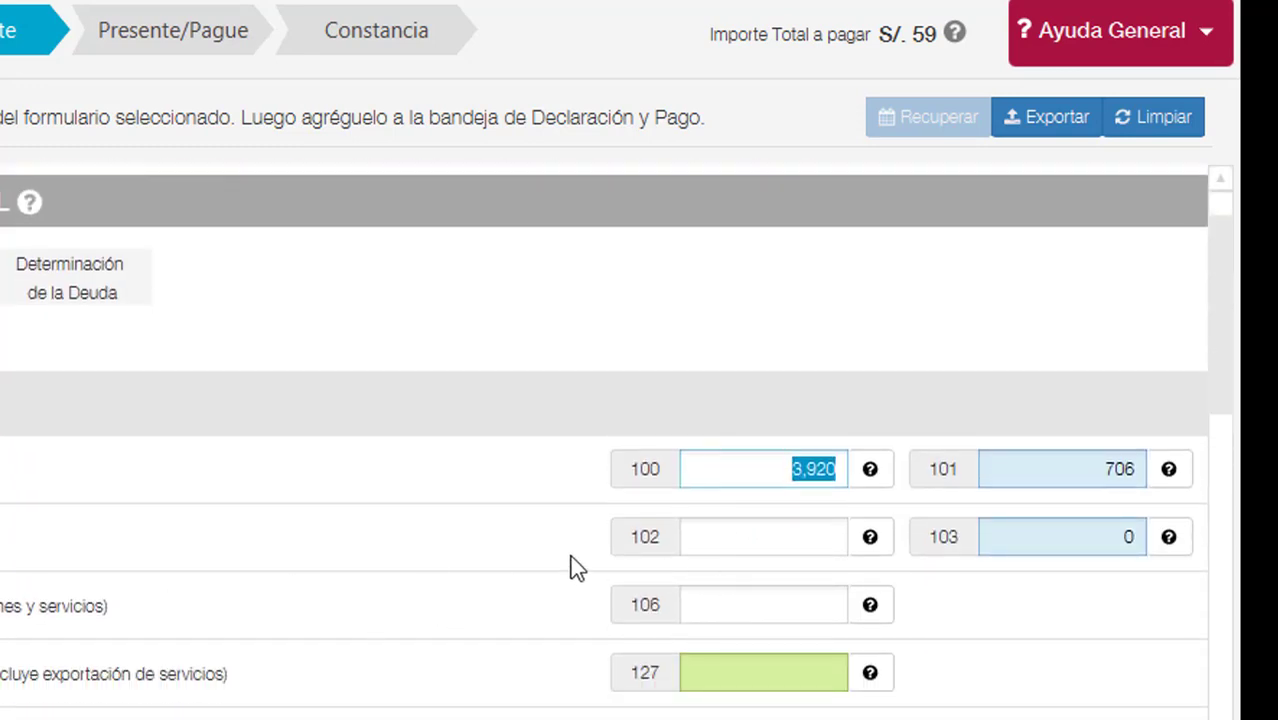
pyautogui.scroll(-5, 493, 698)
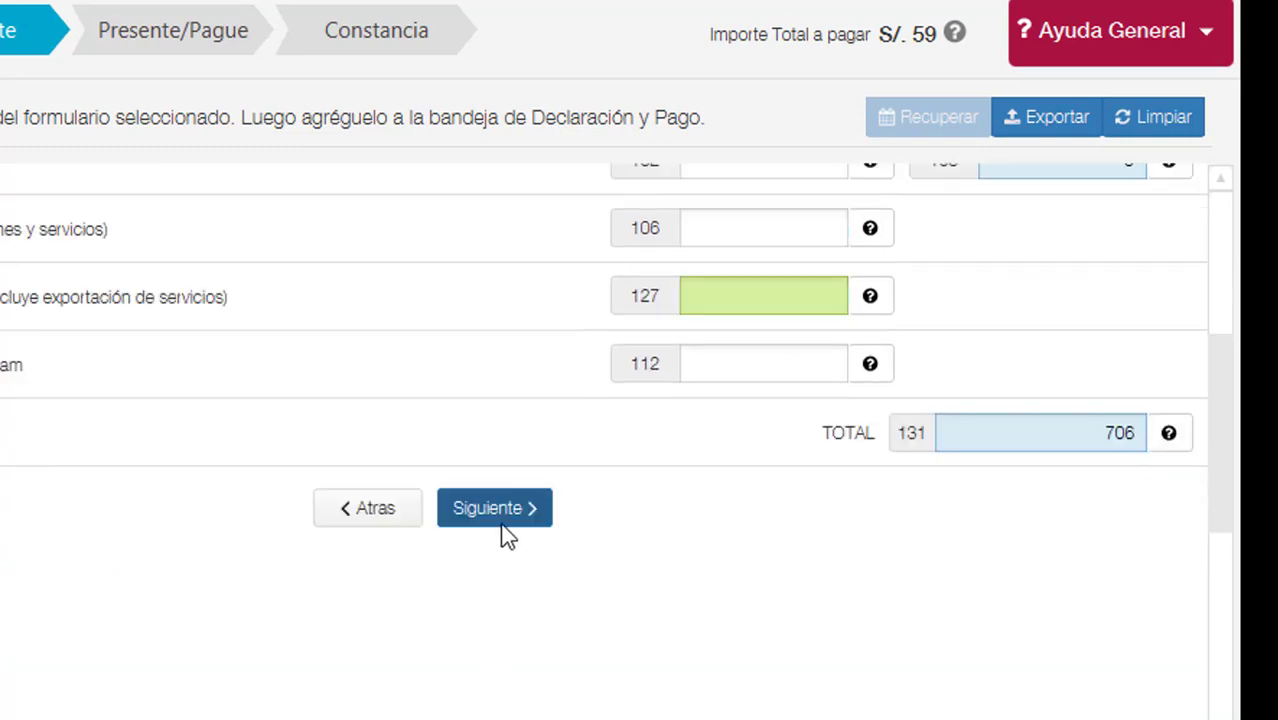
pyautogui.click(516, 511)
pyautogui.scroll(-3, 509, 611)
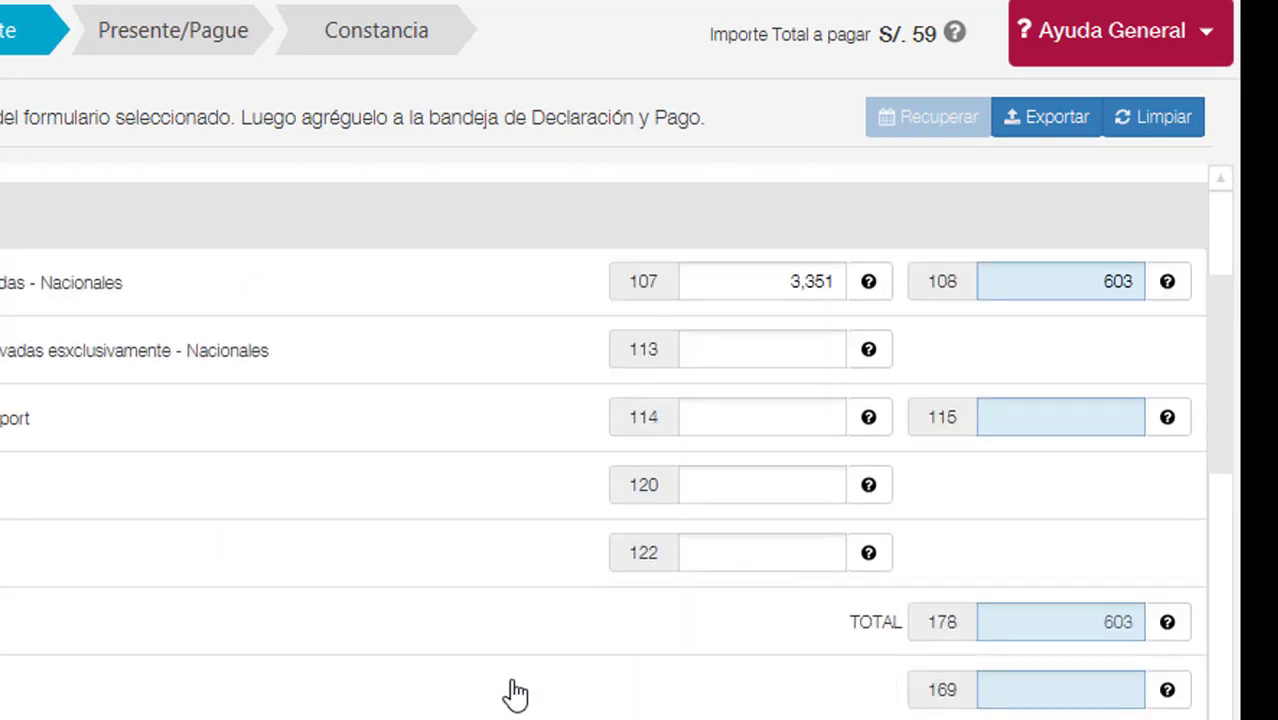
pyautogui.click(512, 691)
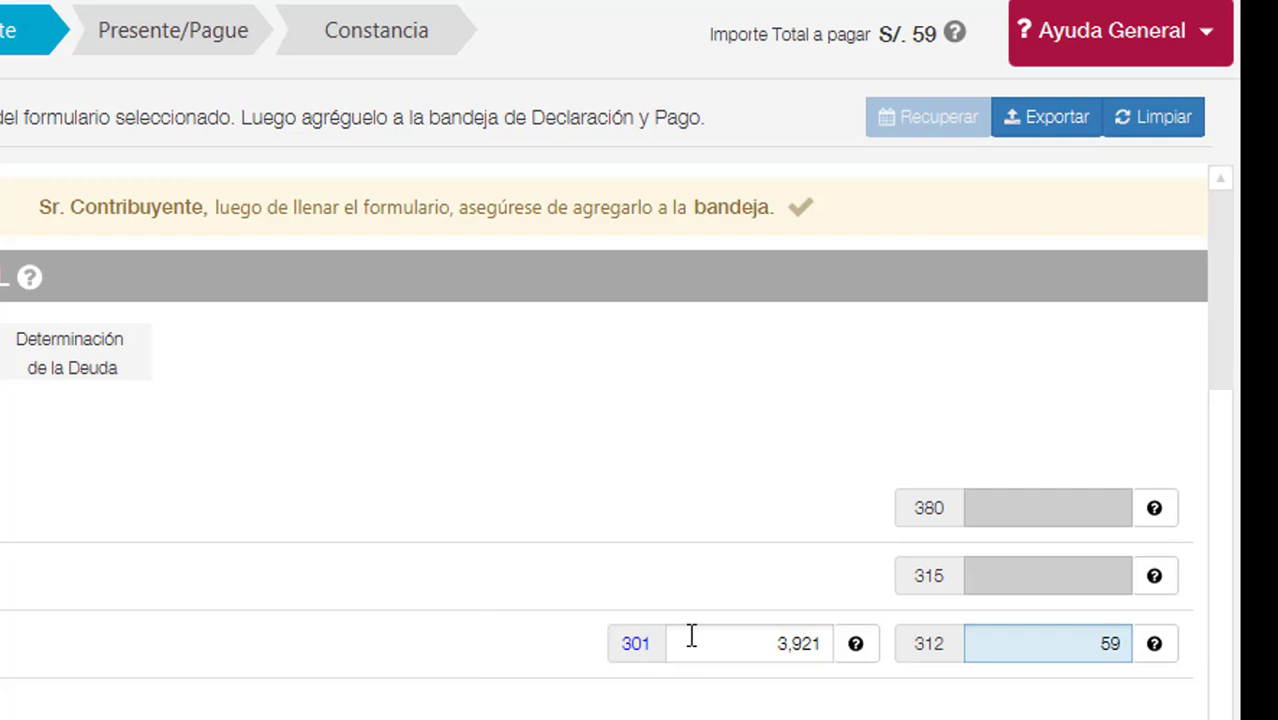
# - Check the Ingresos Netos amount in box 301 and continue to Determinación de la Deuda
pyautogui.click(792, 648)
pyautogui.doubleClick(792, 648)
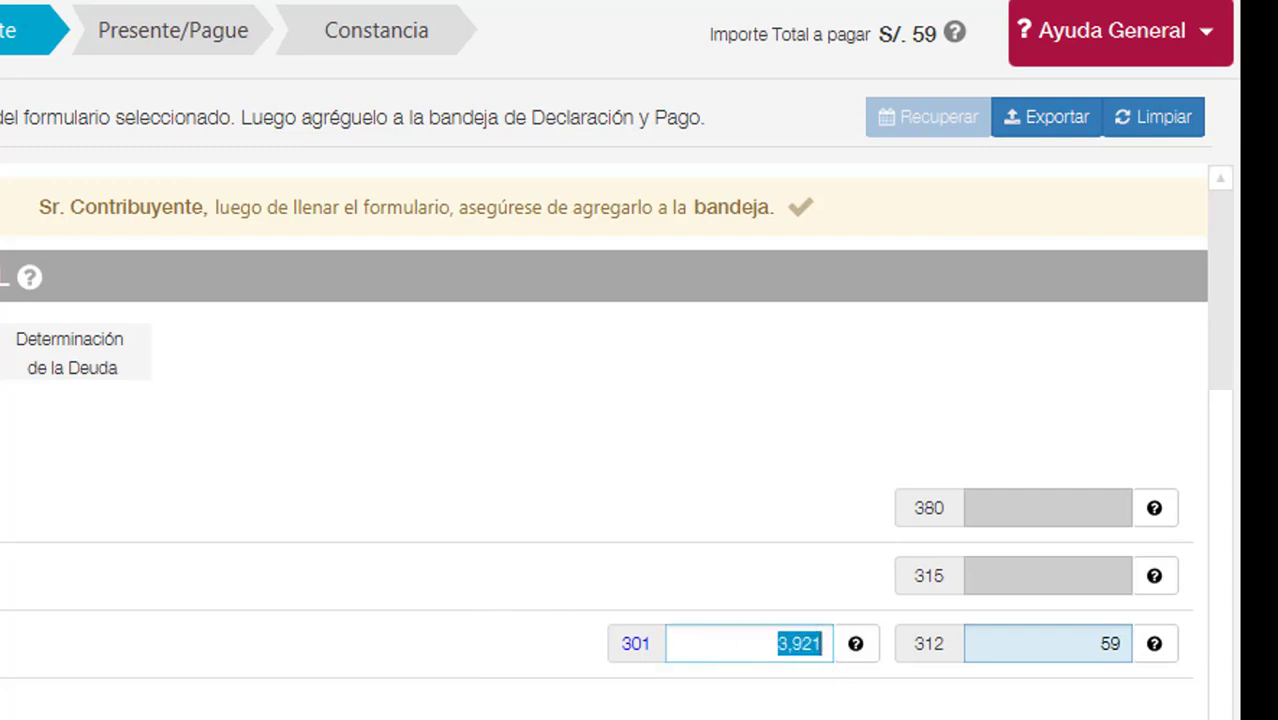
pyautogui.scroll(-1, 468, 631)
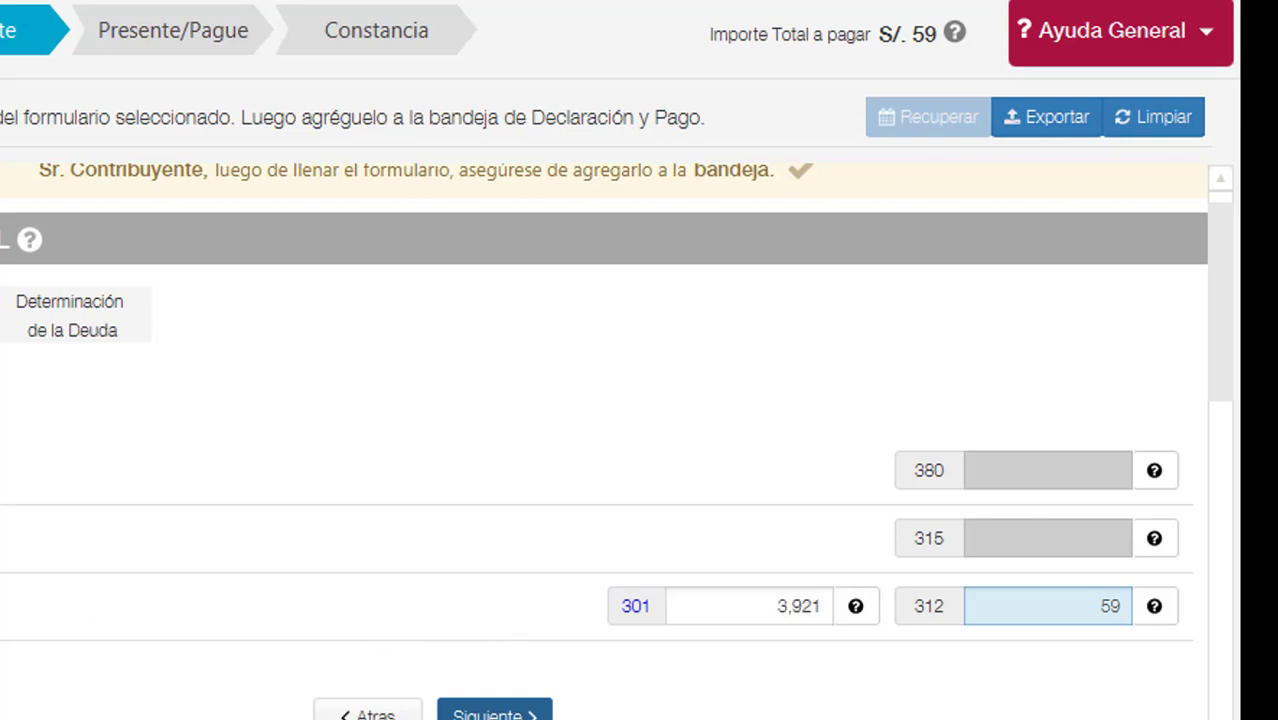
pyautogui.click(545, 714)
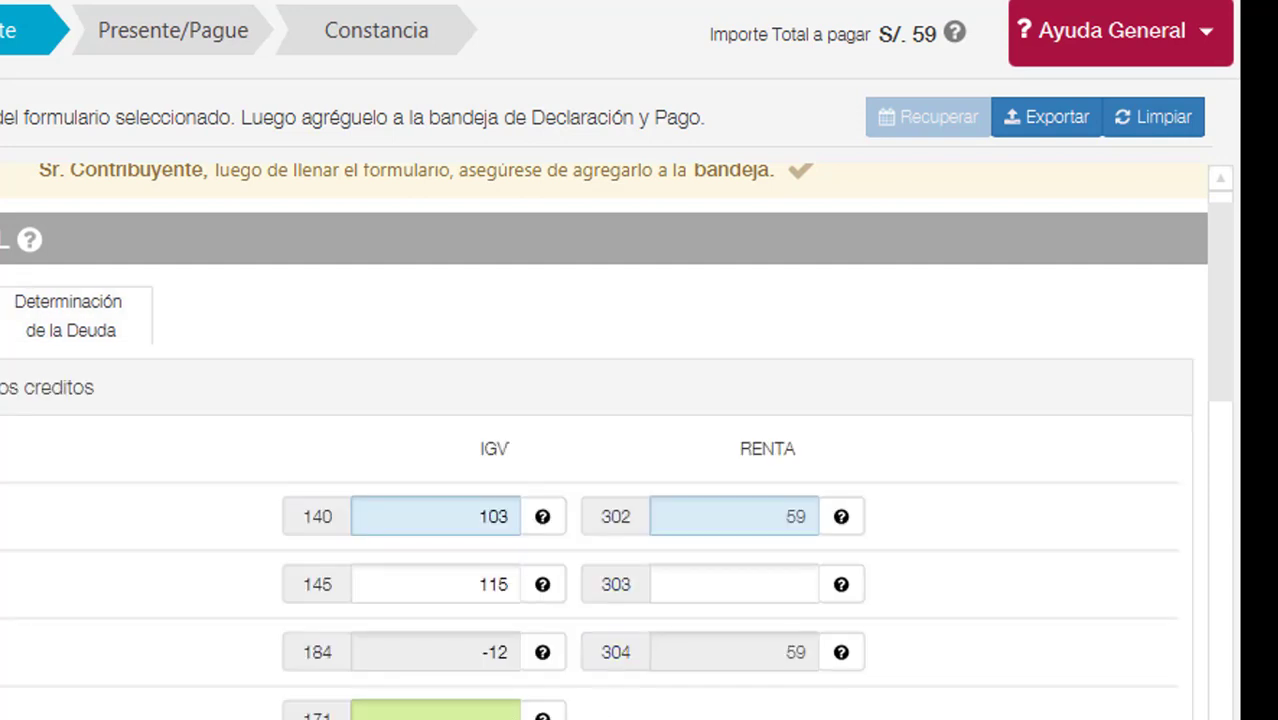
# - Inspect the subtotal, Pagos previos, Total Deuda Tributaria and Importe a Pagar rows, and select the IGV amount payable in box 189
pyautogui.scroll(-8, 613, 676)
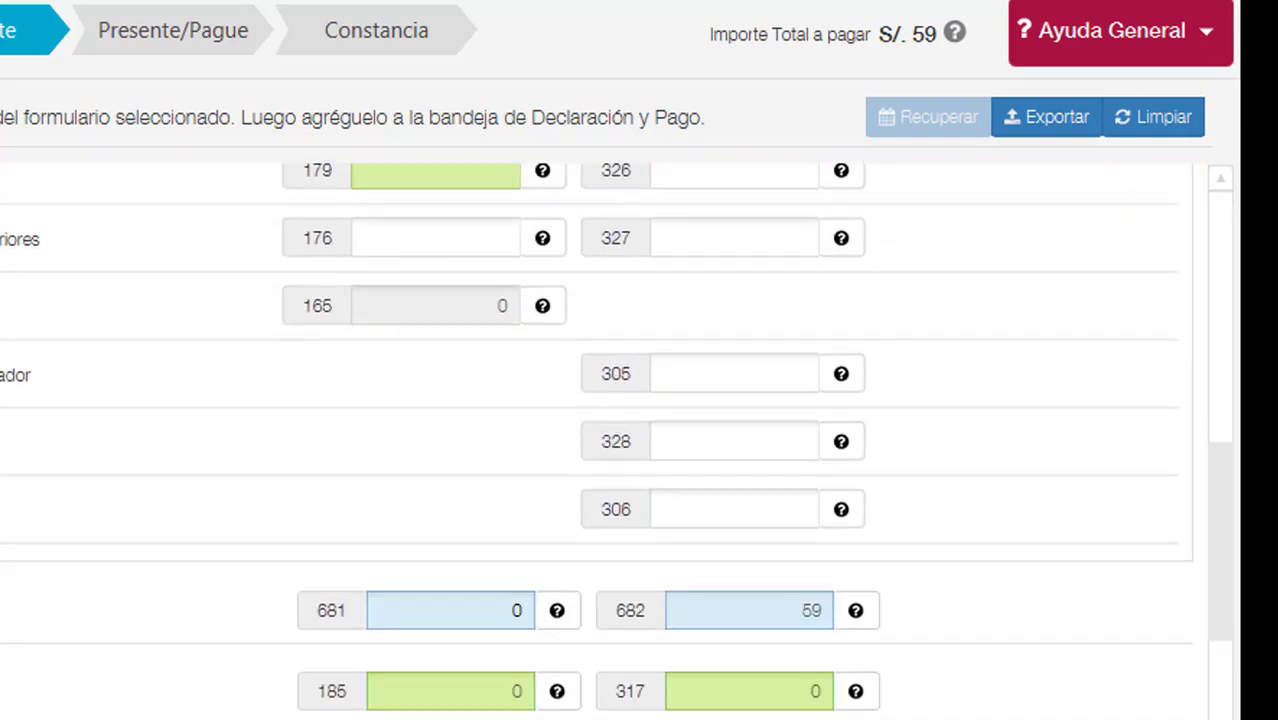
pyautogui.scroll(-4, 600, 440)
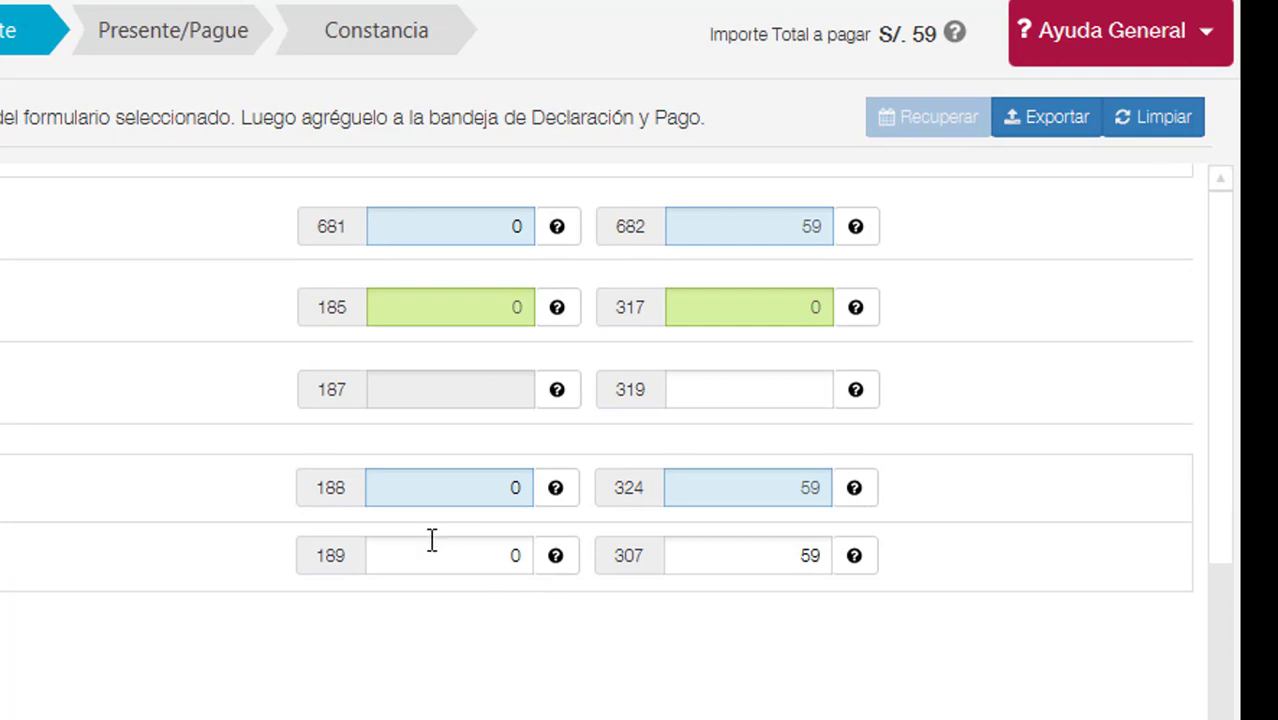
pyautogui.click(432, 540)
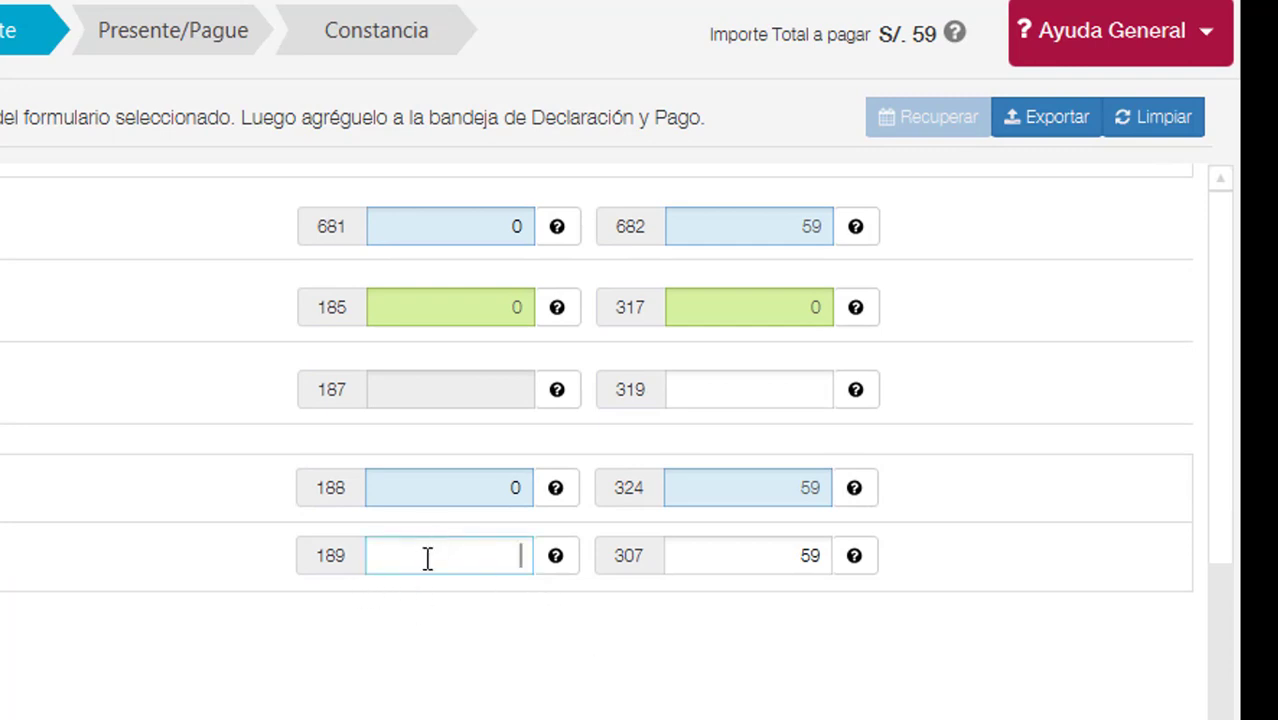
# - Return from Determinación de la Deuda through Renta and IGV Compras to the IGV Ventas section, rechecking the purchase boxes
pyautogui.scroll(-5, 422, 656)
pyautogui.scroll(2, 462, 679)
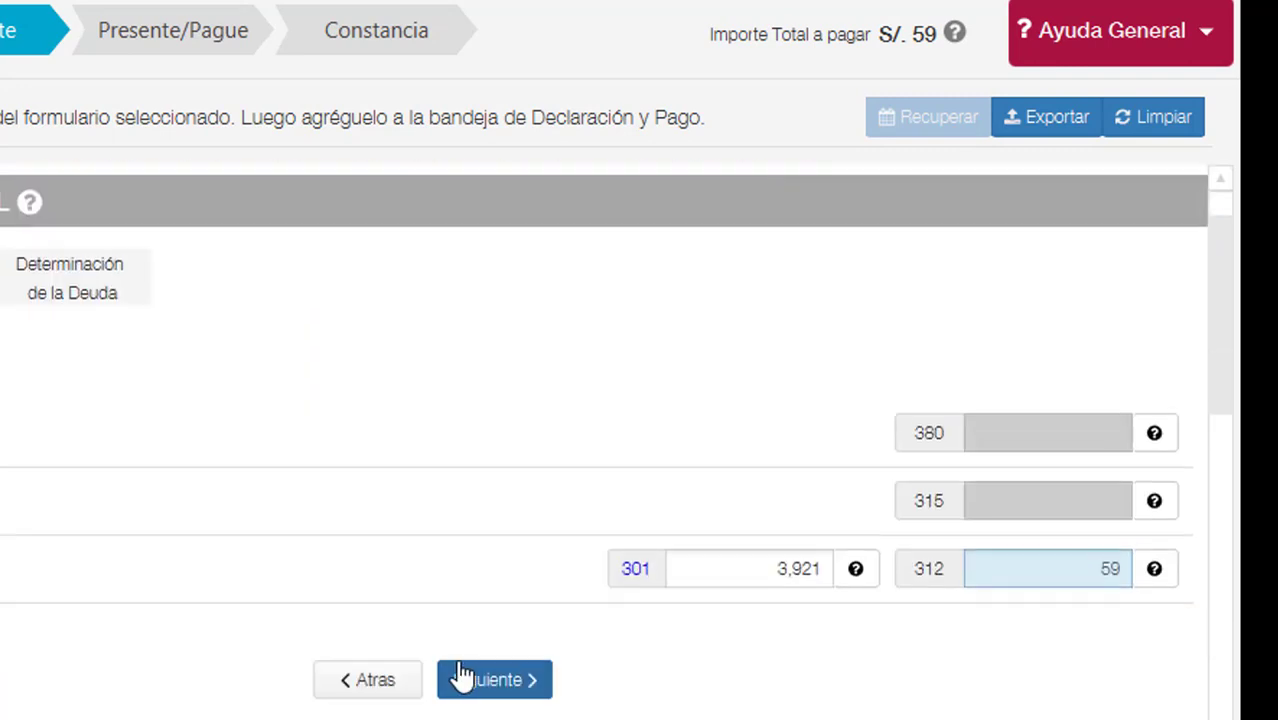
pyautogui.scroll(-2, 499, 693)
pyautogui.click(378, 528)
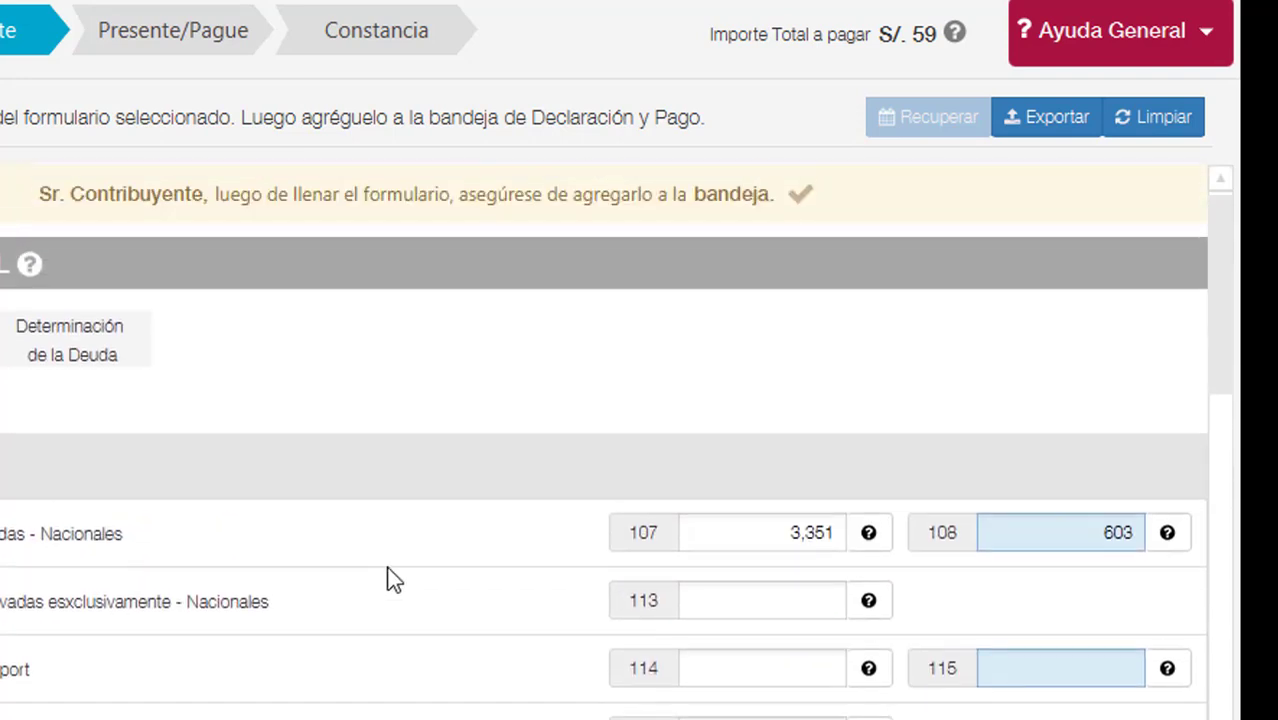
pyautogui.scroll(-4, 388, 579)
pyautogui.scroll(-5, 485, 655)
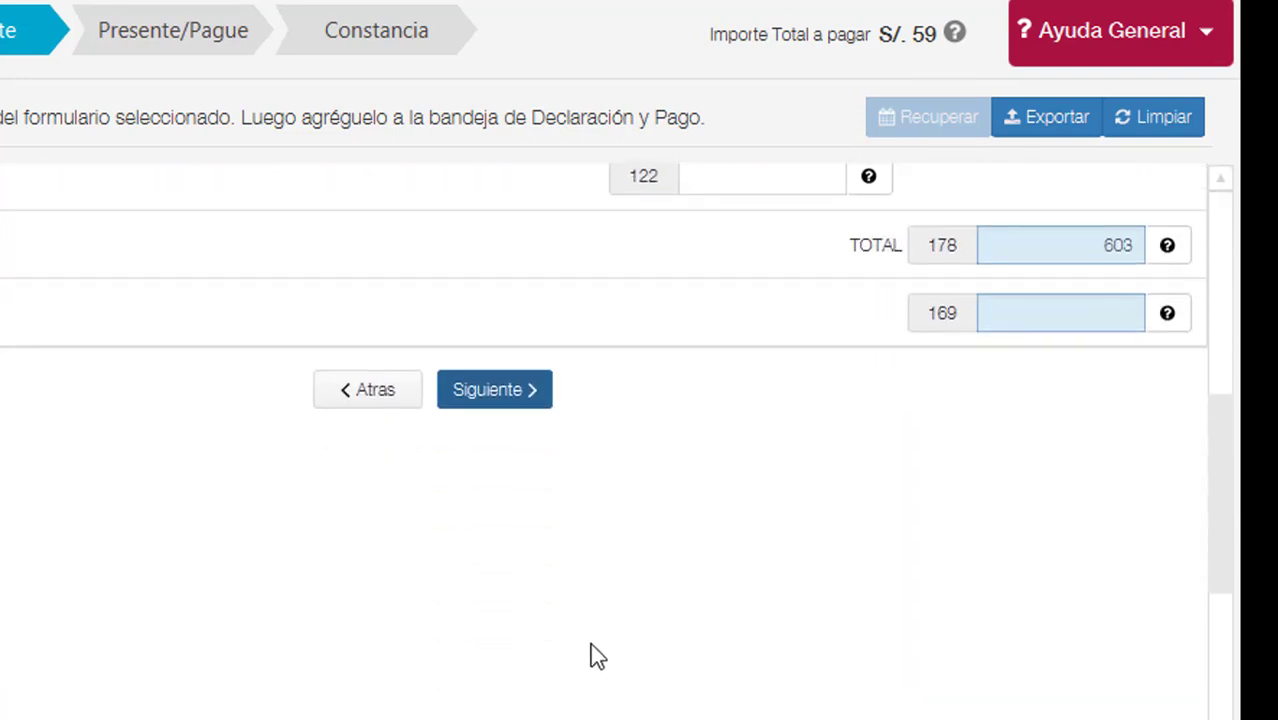
pyautogui.scroll(3, 593, 656)
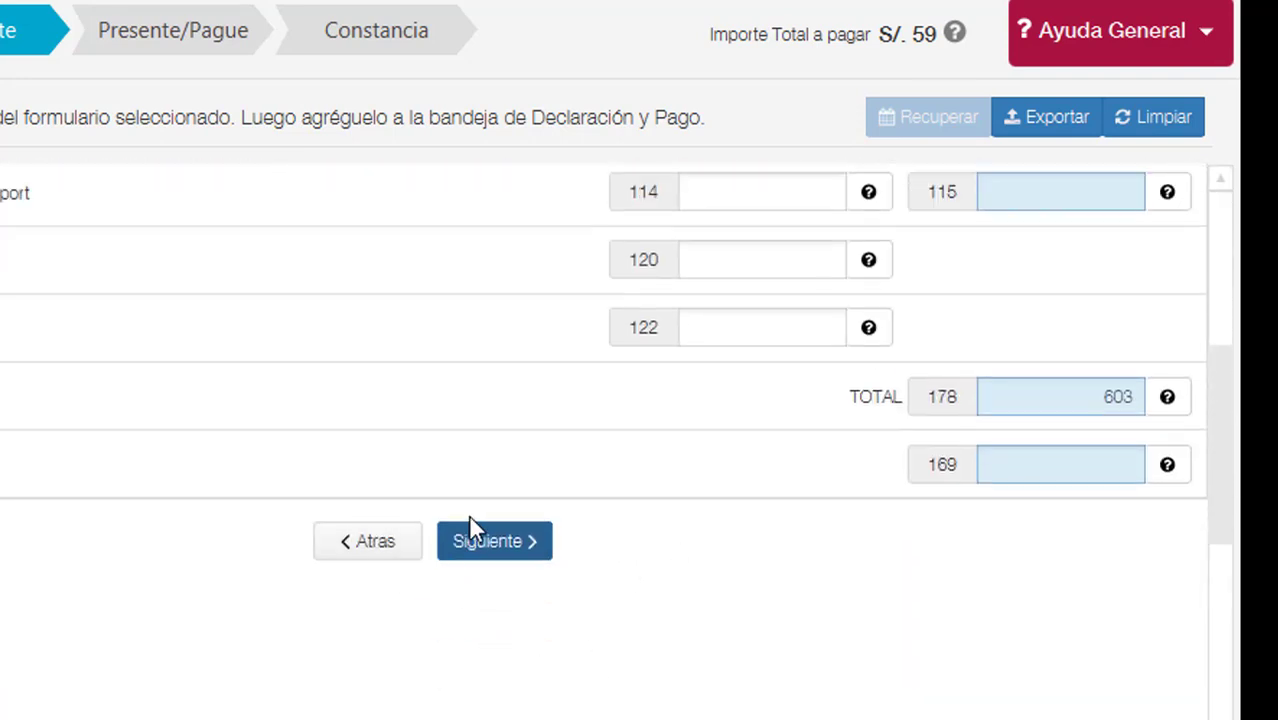
pyautogui.scroll(1, 478, 528)
pyautogui.click(385, 588)
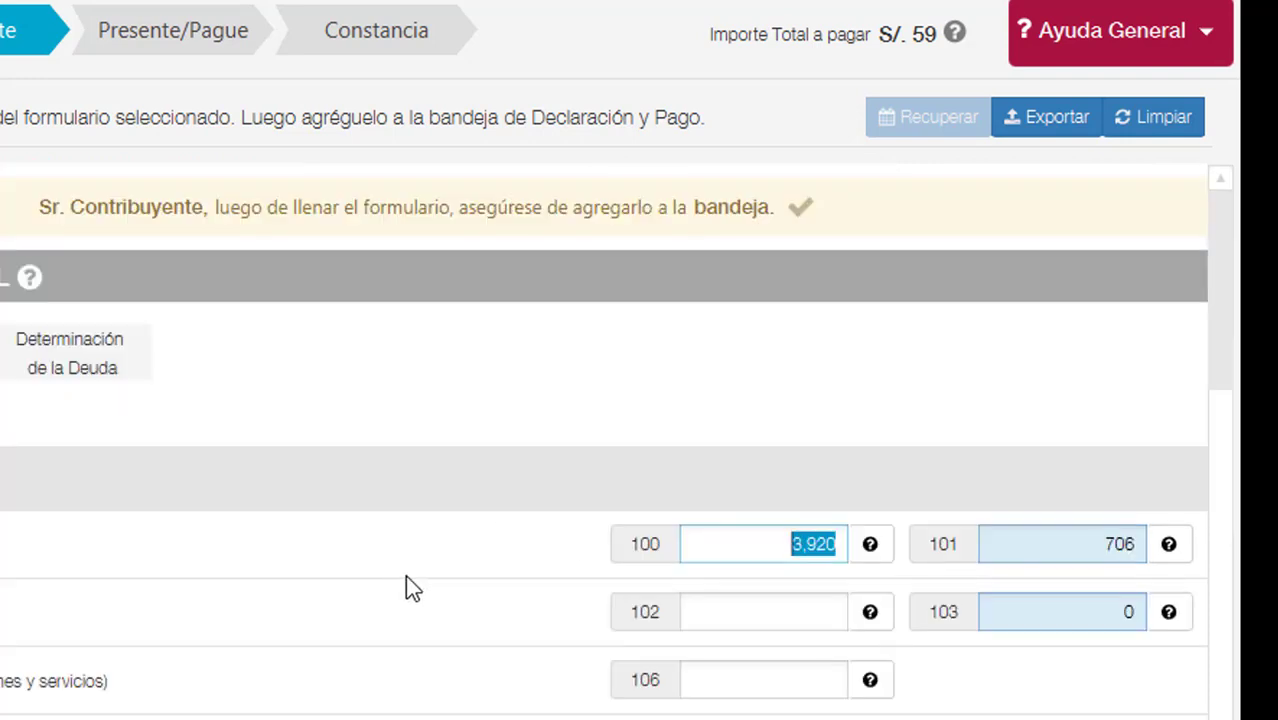
# - Go back from IGV Ventas to Información General and review the selected tax regime and the last-12-months IGV question
pyautogui.scroll(-3, 660, 625)
pyautogui.scroll(-10, 717, 615)
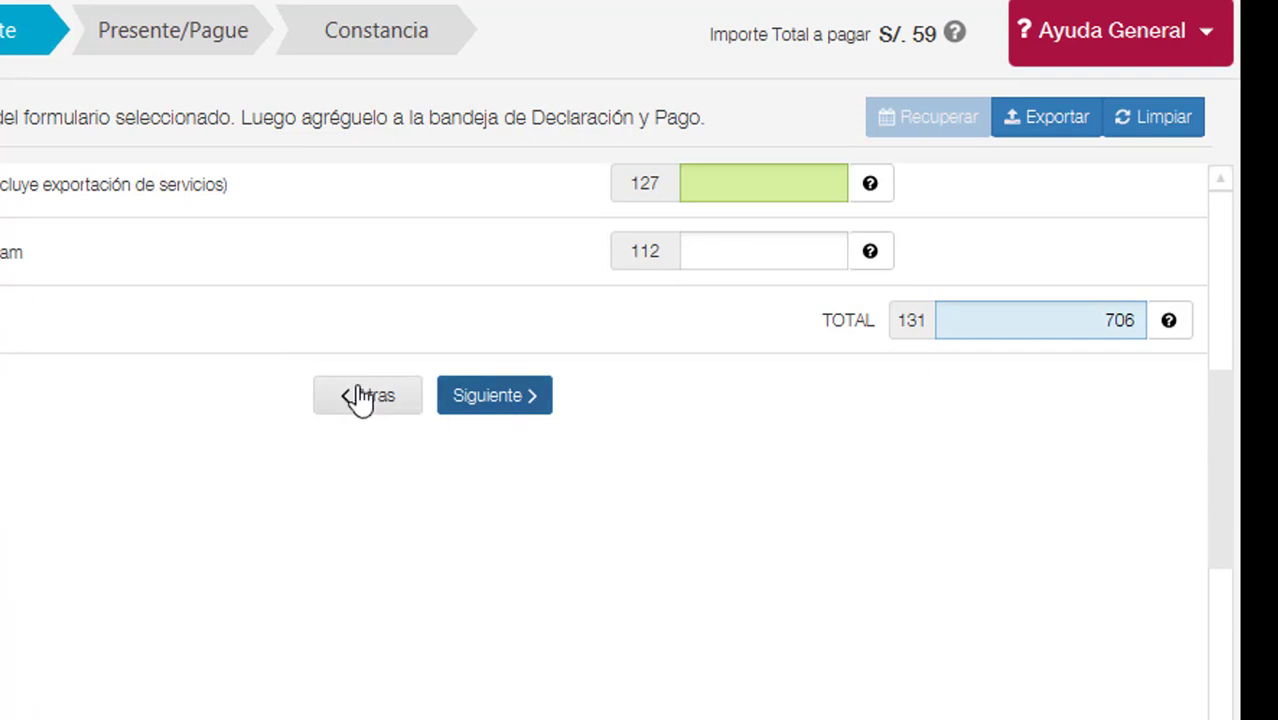
pyautogui.click(362, 396)
pyautogui.scroll(-5, 557, 612)
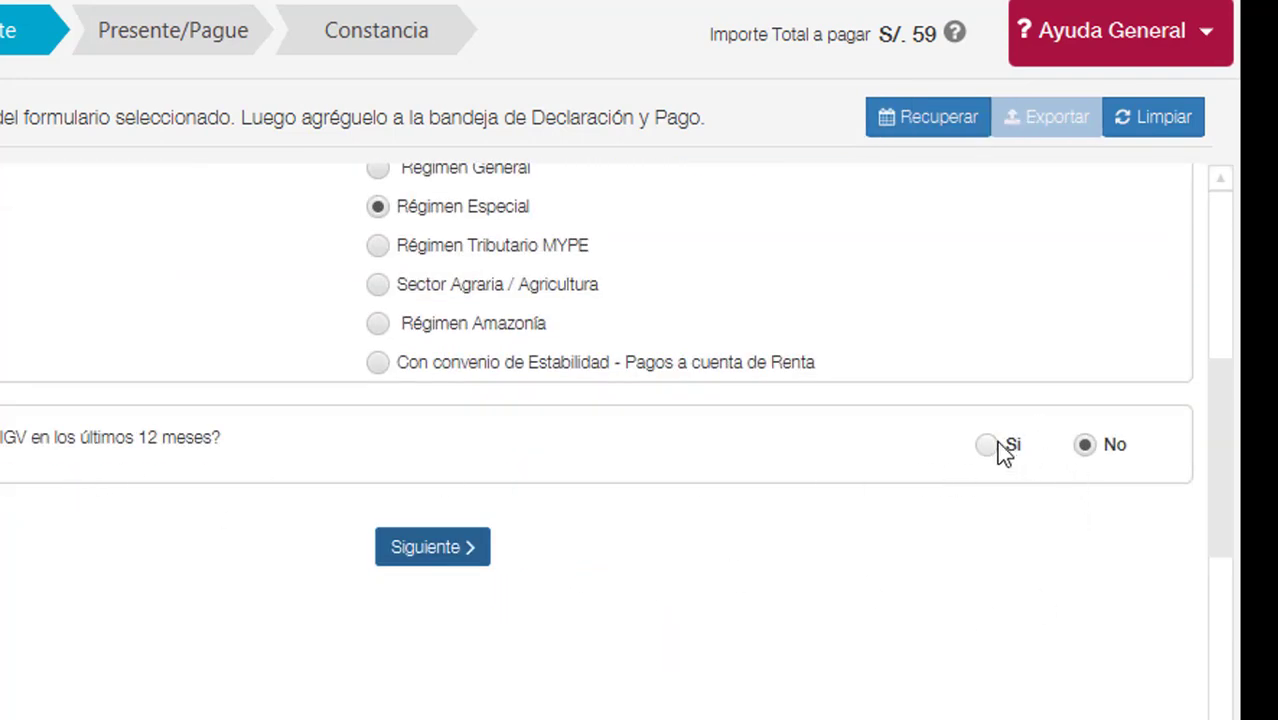
# - Advance again to Determinación de la Deuda and examine the previous balance, perception and retention rows
pyautogui.click(448, 554)
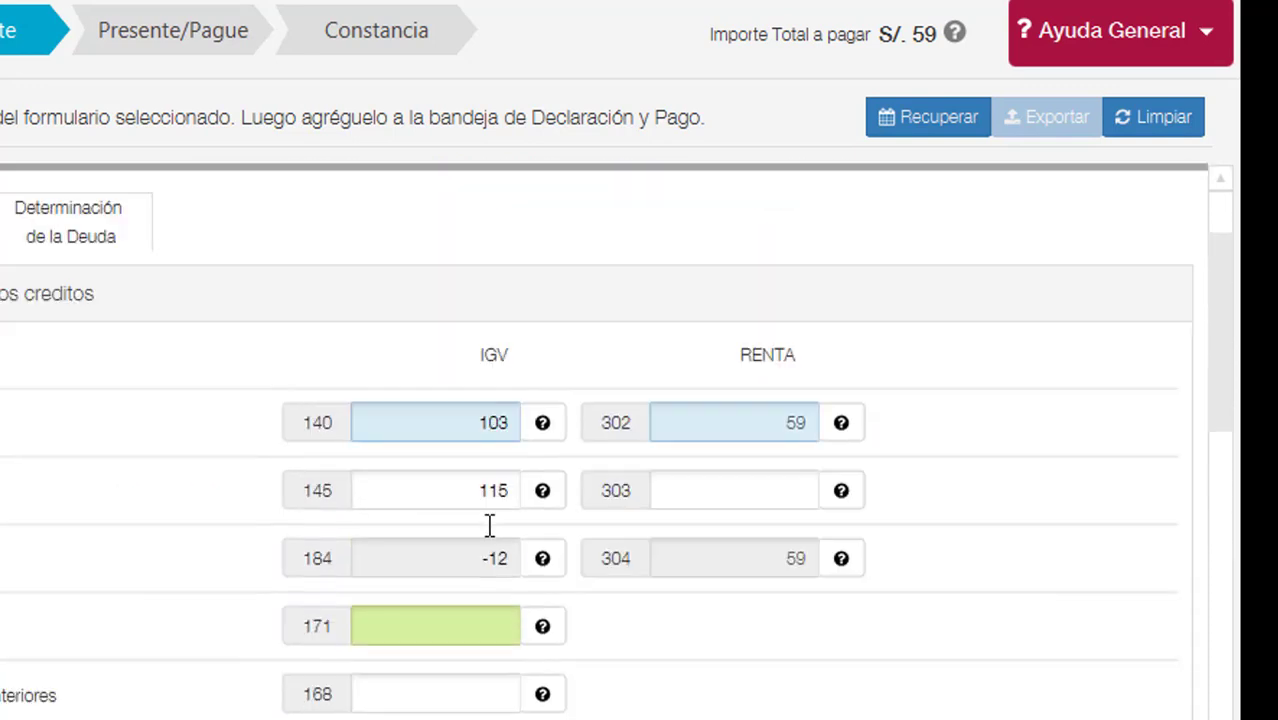
pyautogui.scroll(2, 455, 545)
pyautogui.scroll(-4, 412, 557)
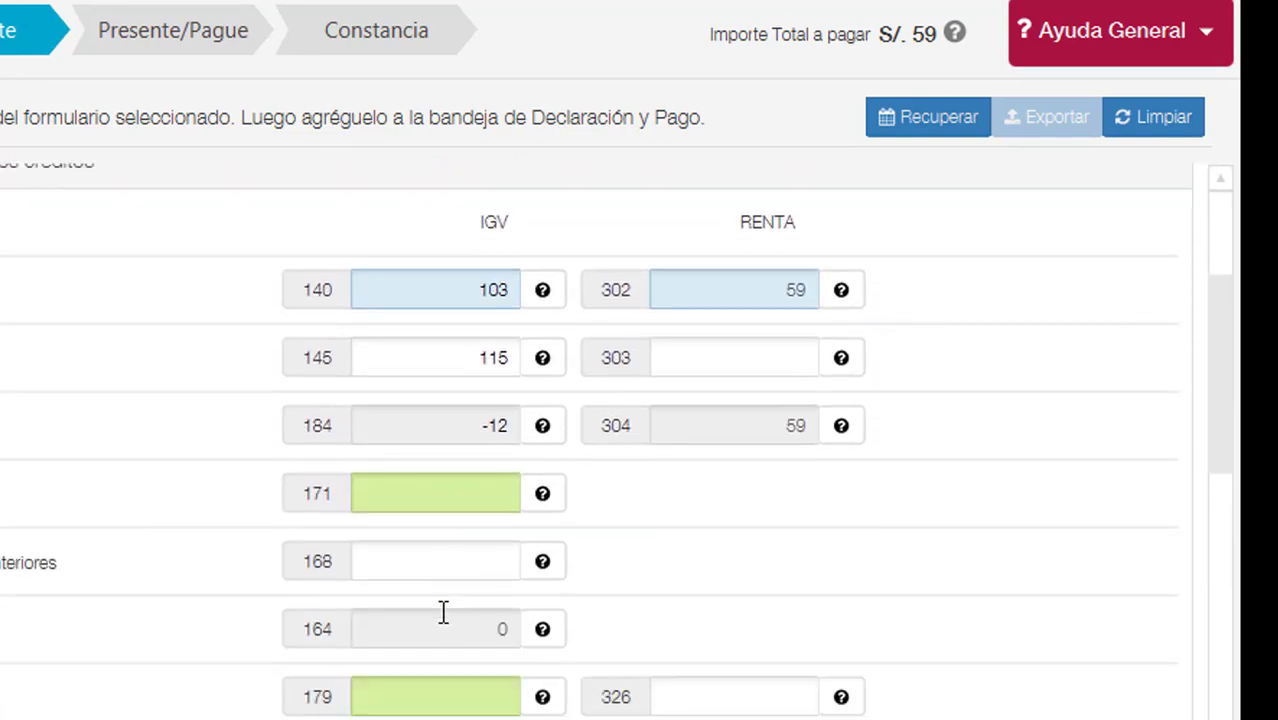
pyautogui.scroll(-1, 585, 634)
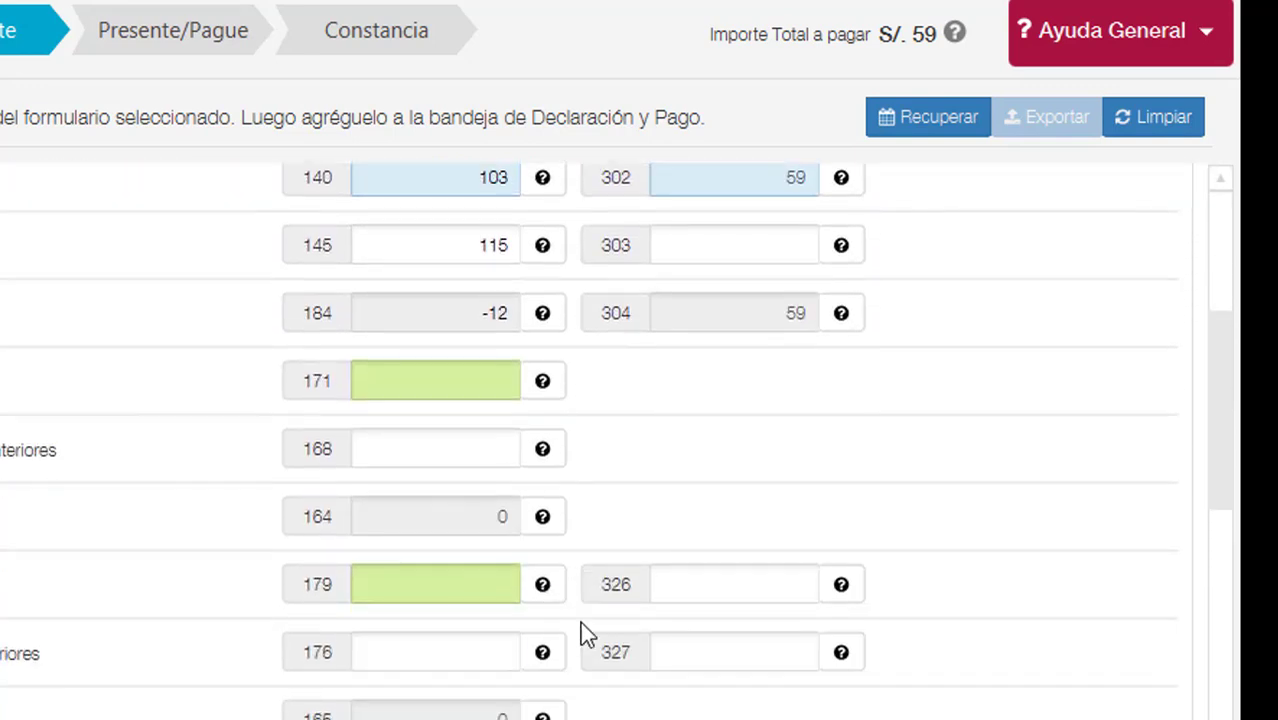
pyautogui.scroll(-1, 591, 639)
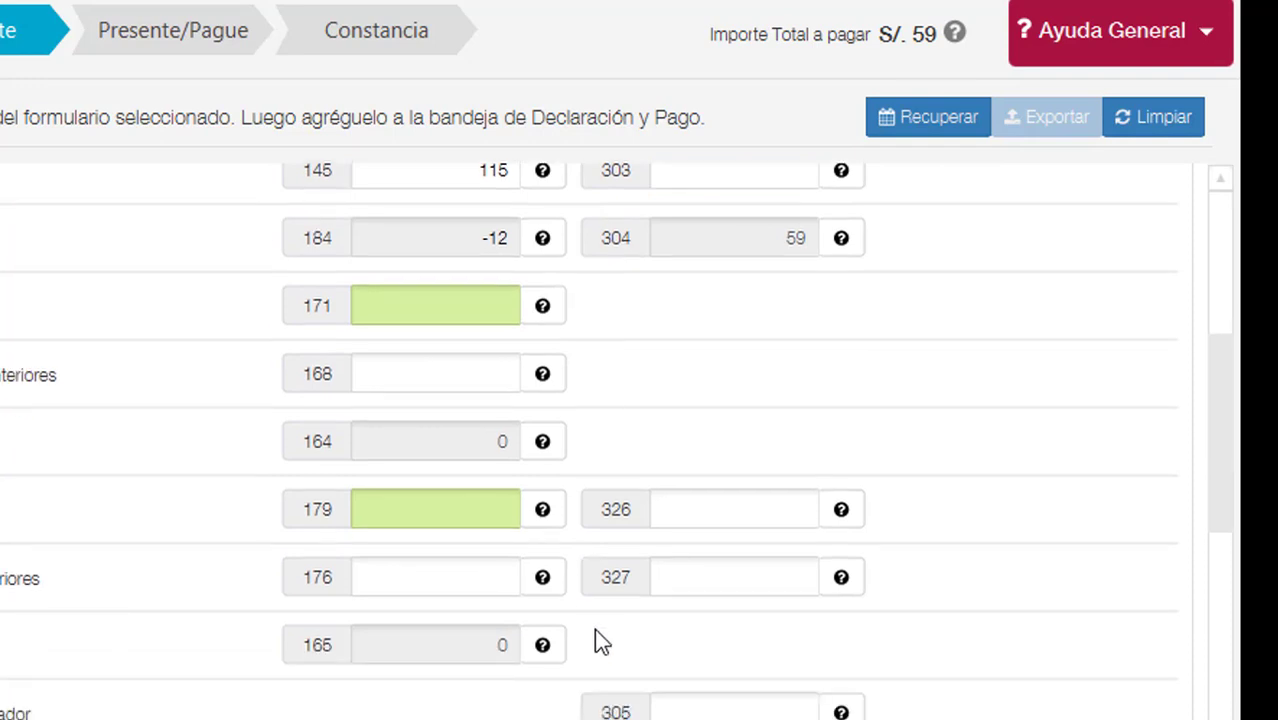
# - Examine the PC form's retention and other credit rows down to Importe a Pagar, rechecking the opening IGV and Renta boxes and Importe Total a pagar
pyautogui.scroll(-2, 597, 641)
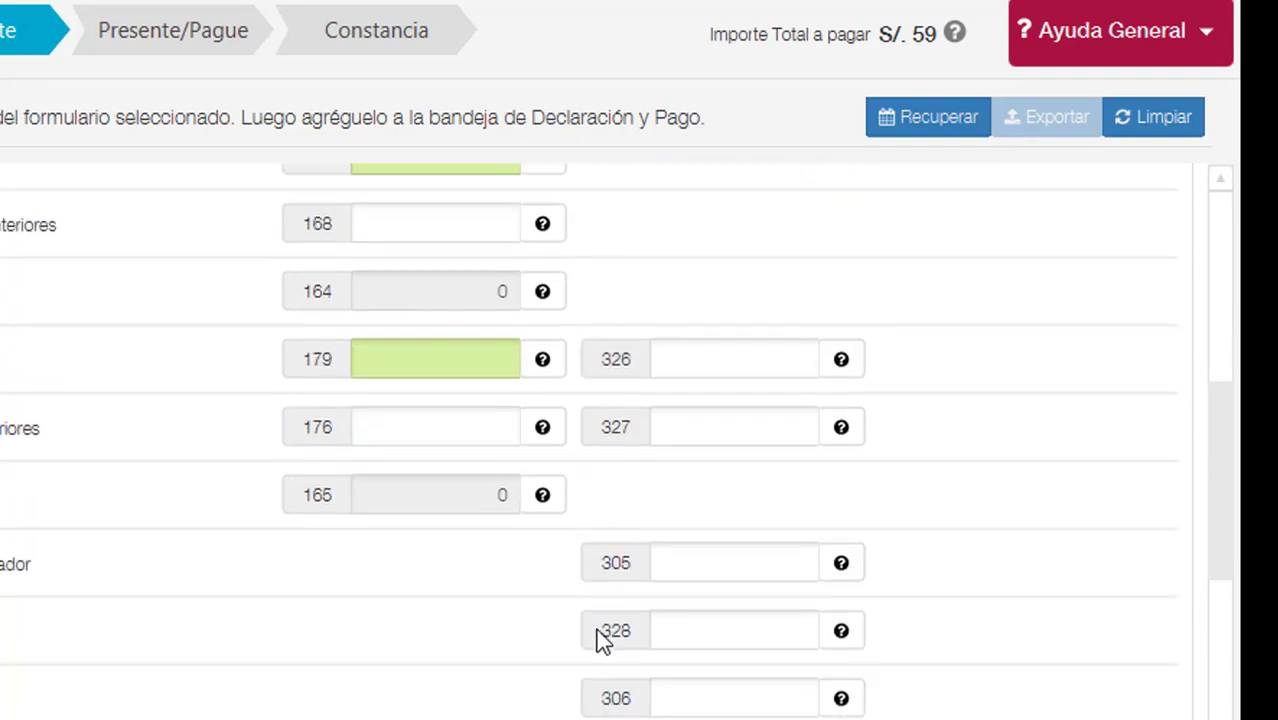
pyautogui.scroll(-1, 601, 639)
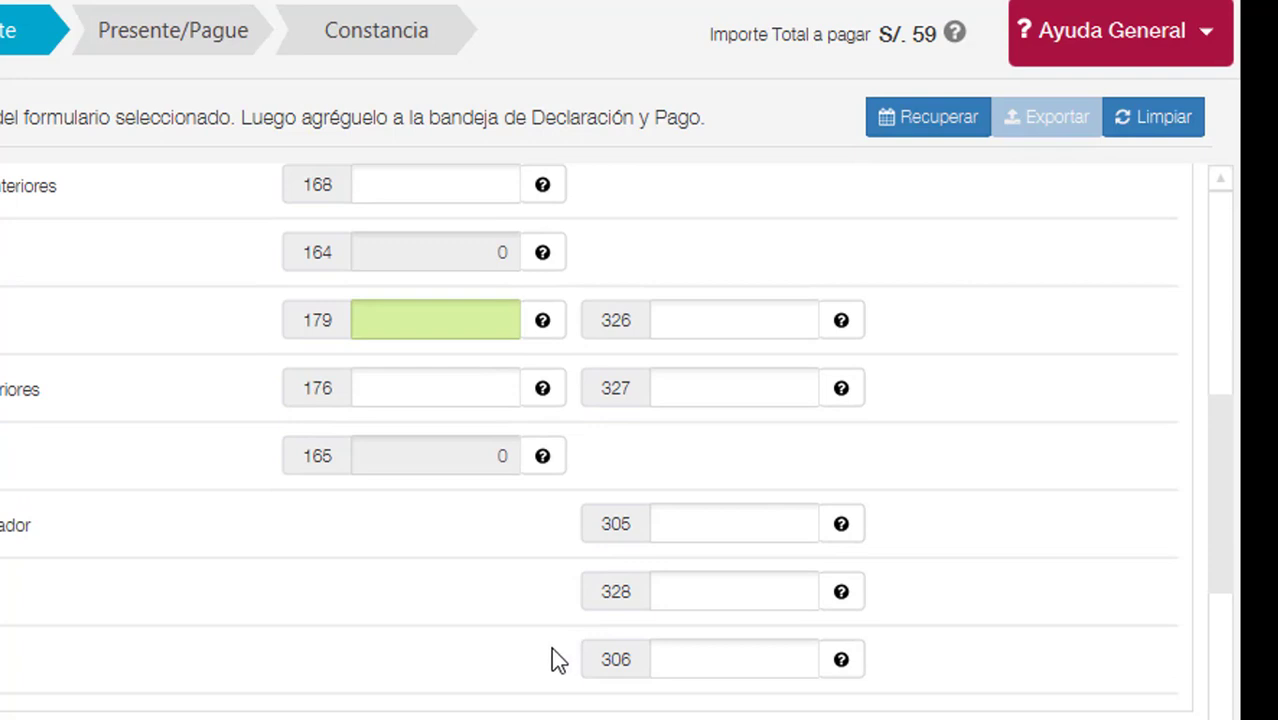
pyautogui.scroll(-8, 509, 634)
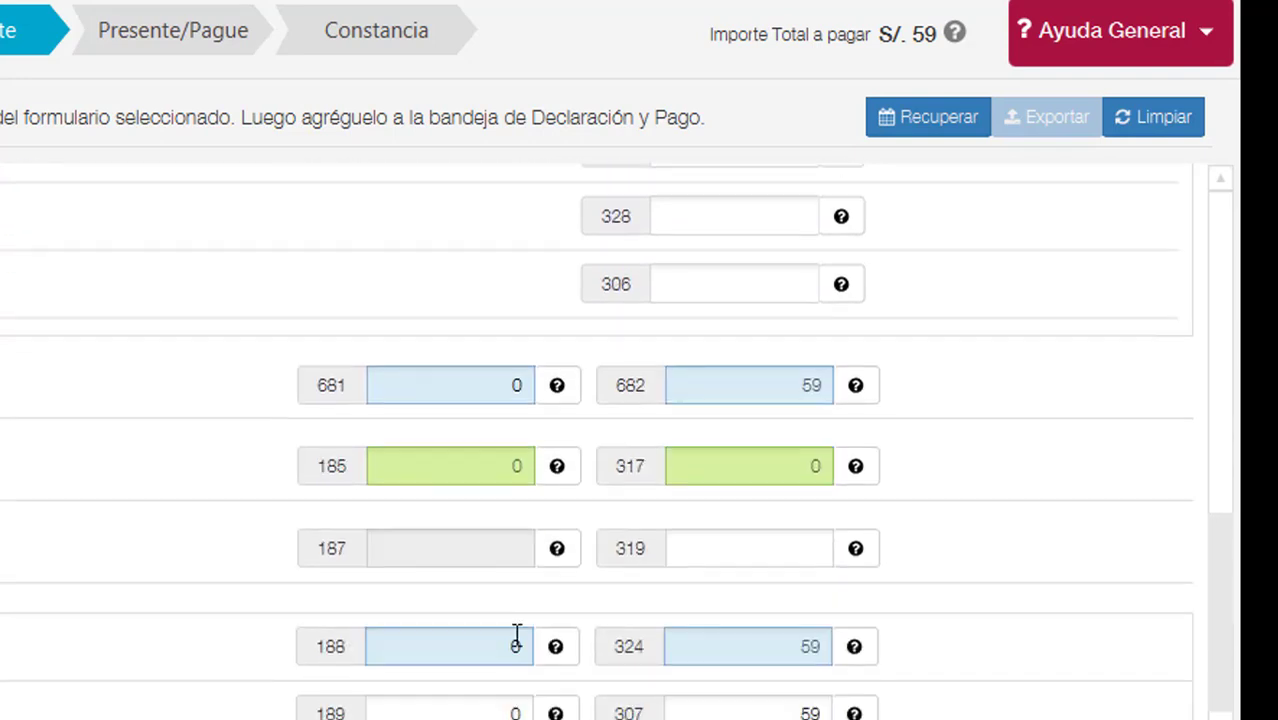
pyautogui.scroll(-3, 521, 641)
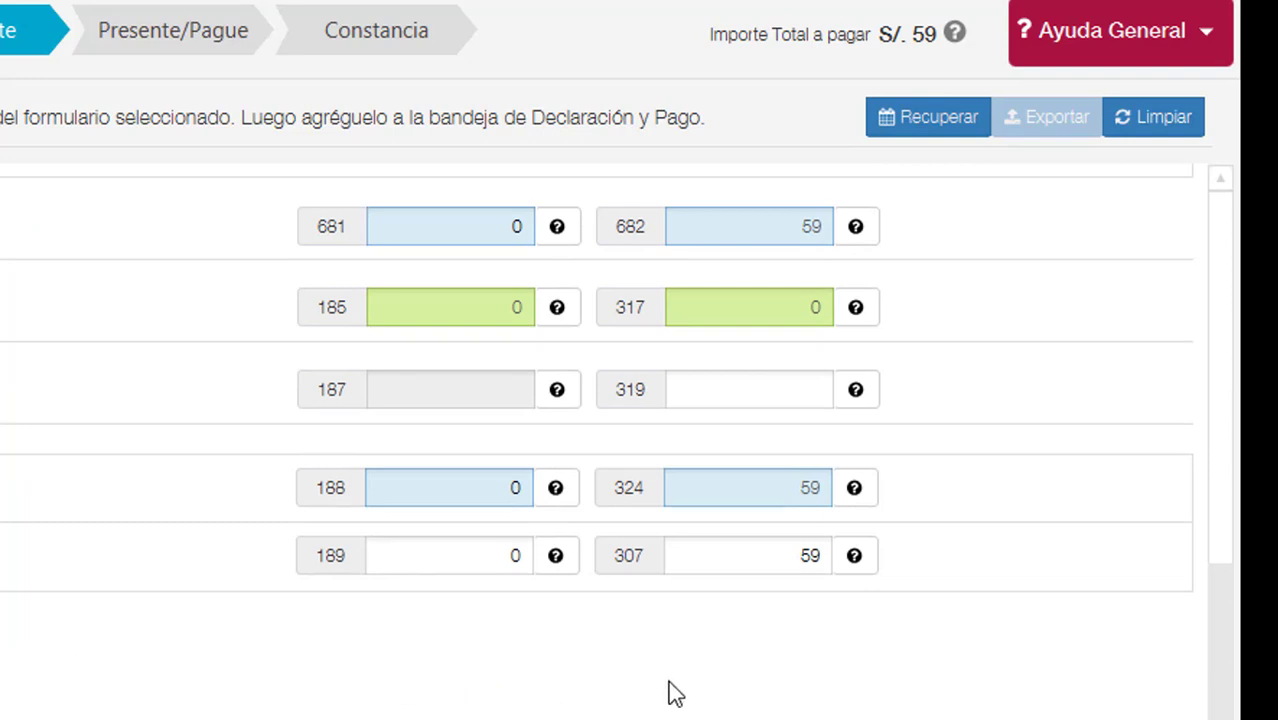
pyautogui.scroll(1, 782, 640)
pyautogui.scroll(-1, 770, 665)
pyautogui.scroll(12, 660, 700)
pyautogui.scroll(4, 646, 665)
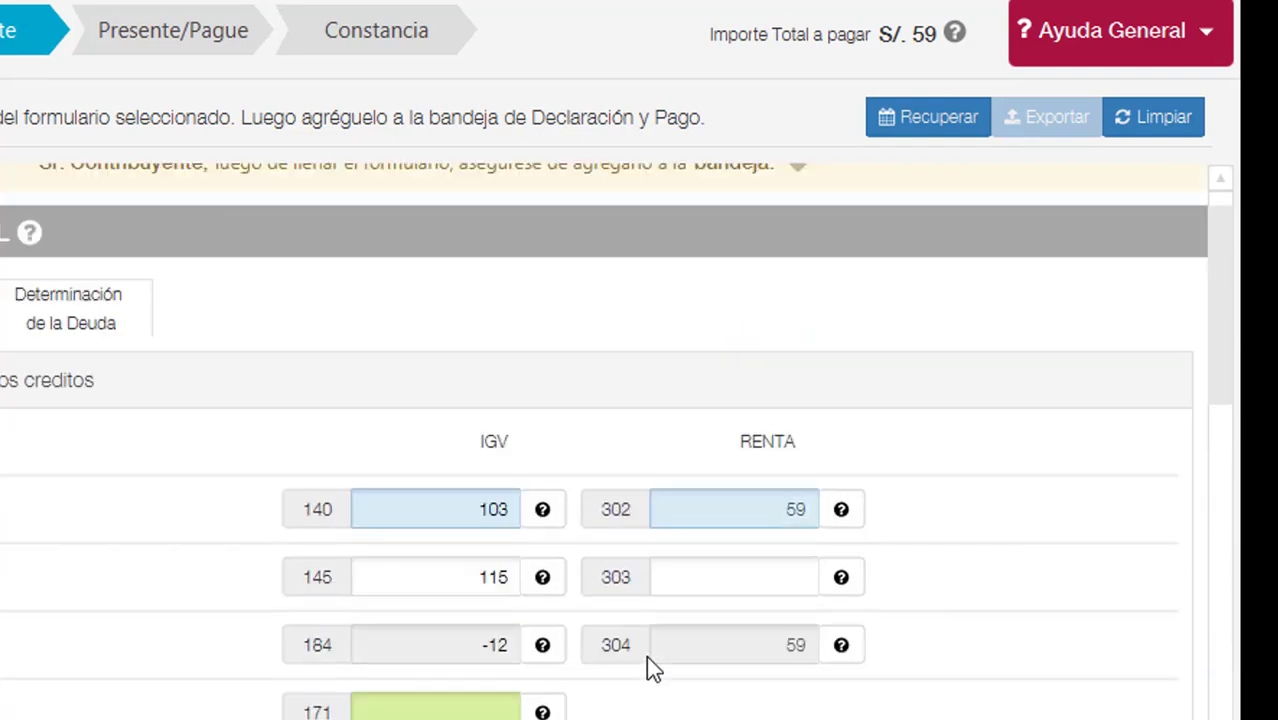
pyautogui.scroll(-5, 648, 675)
pyautogui.scroll(-10, 672, 673)
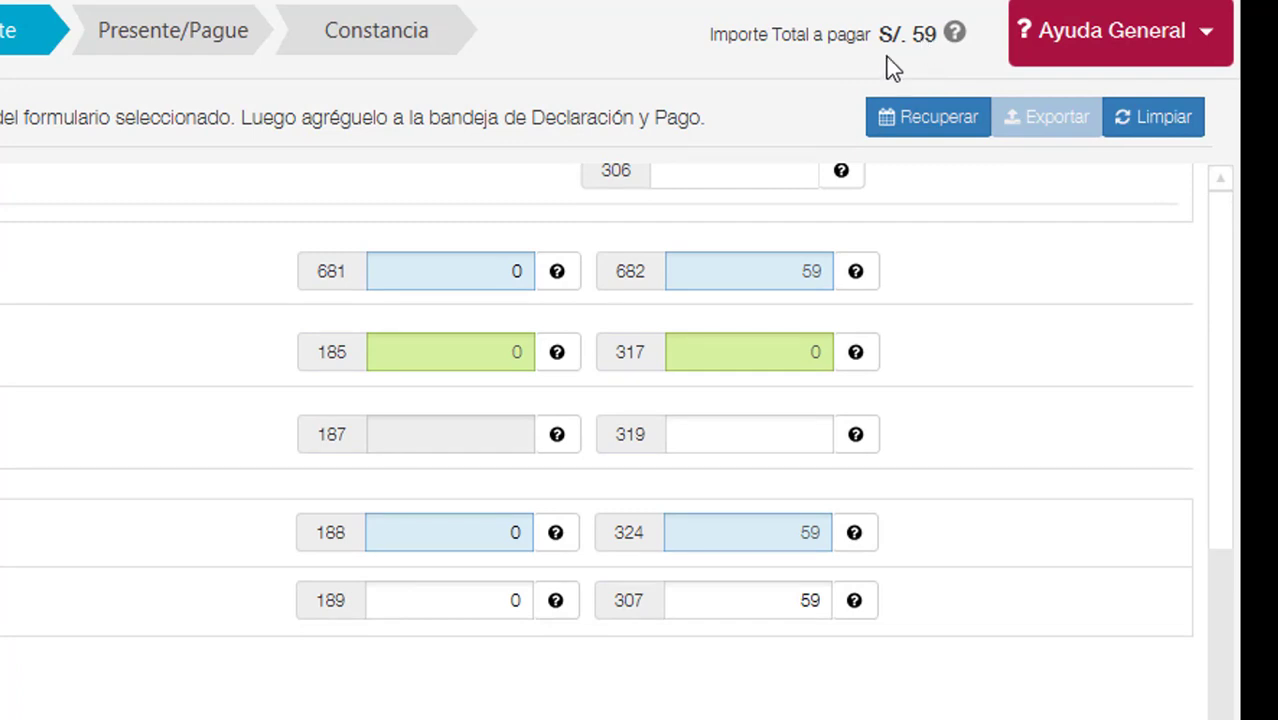
pyautogui.scroll(-1, 654, 527)
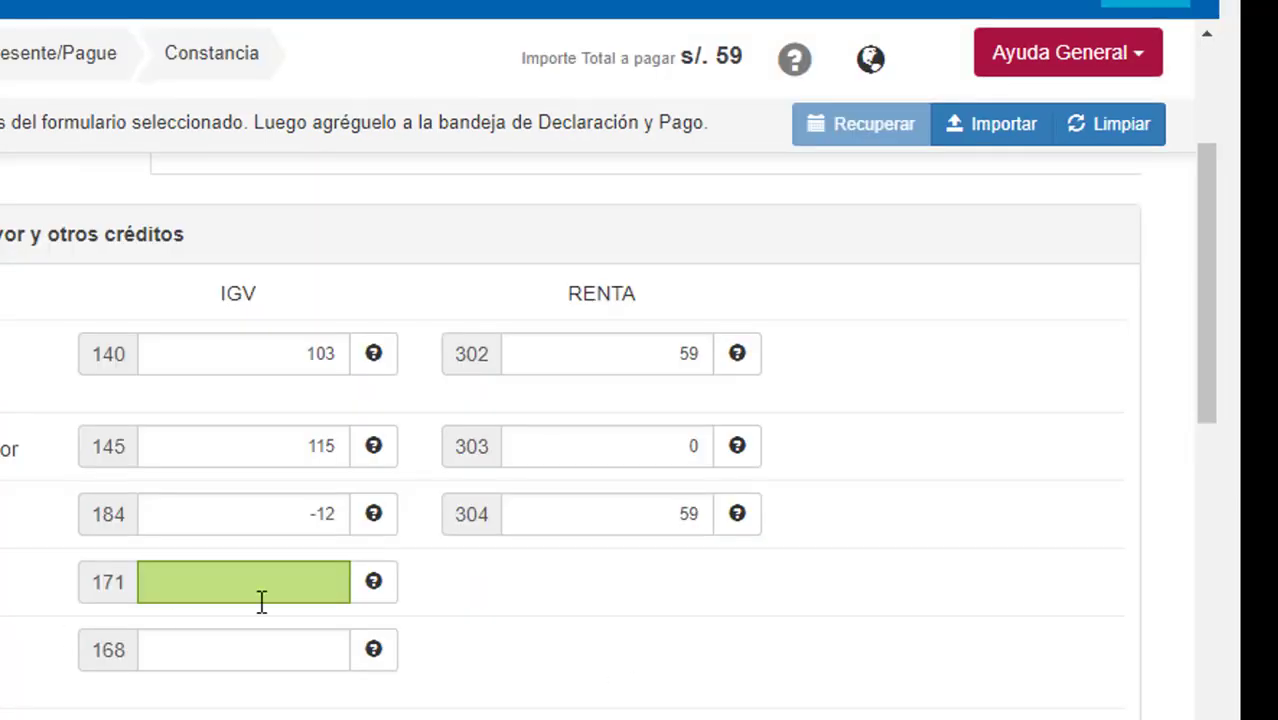
# - Switch to the web form, clear the previous-period IGV balance in box 145, and check the resulting debt boxes
pyautogui.scroll(-10, 379, 614)
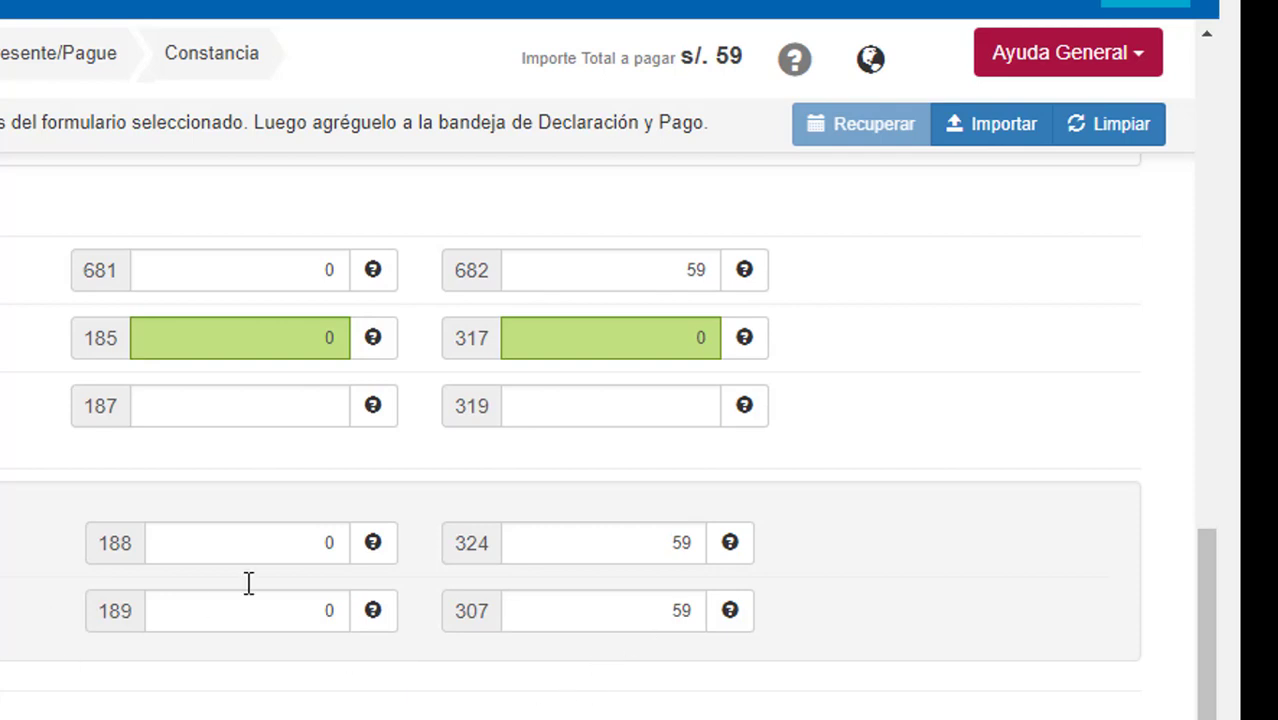
pyautogui.scroll(10, 248, 585)
pyautogui.scroll(2, 356, 552)
pyautogui.doubleClick(320, 694)
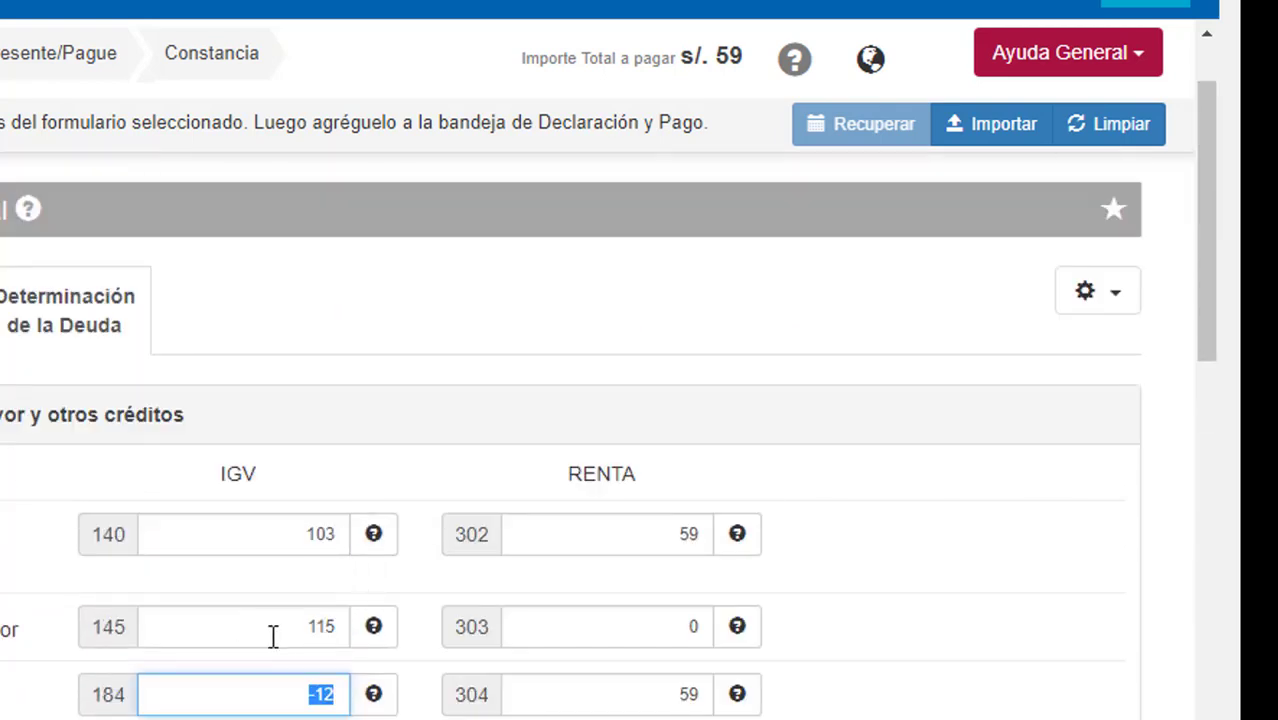
pyautogui.moveTo(318, 626); pyautogui.dragTo(399, 639)
pyautogui.moveTo(306, 626); pyautogui.dragTo(365, 640)
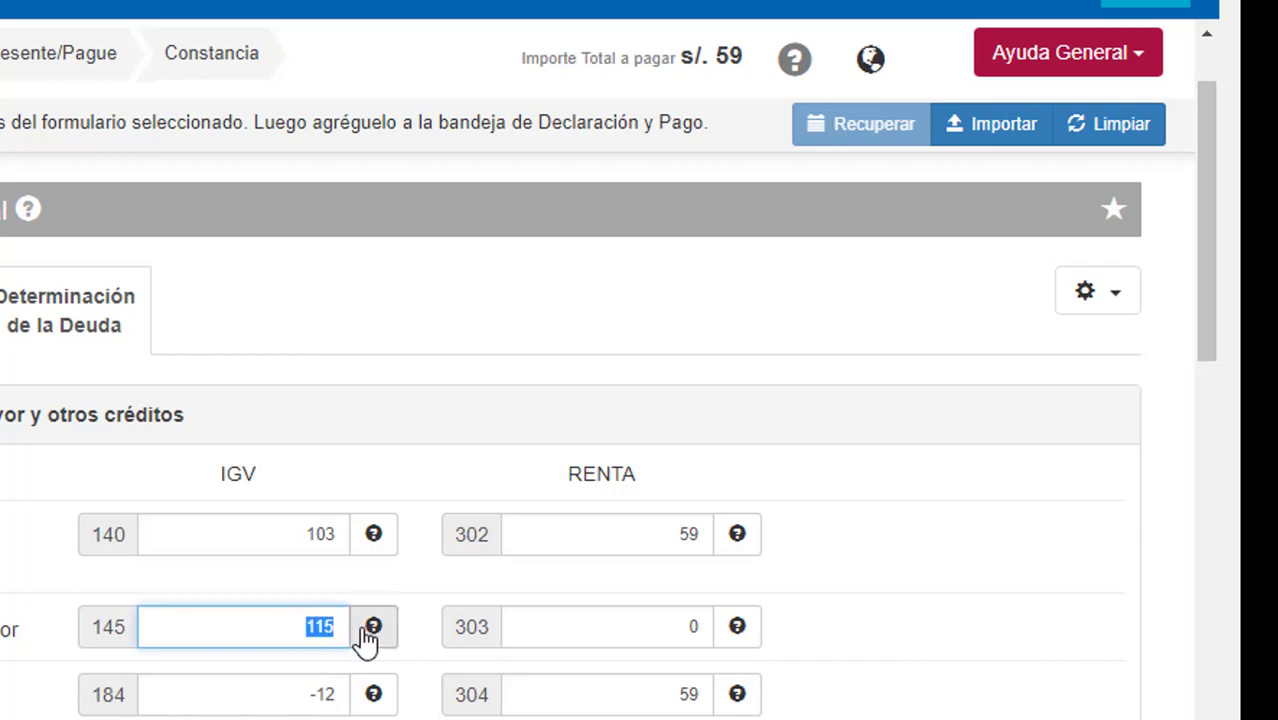
pyautogui.press('BackSpace')
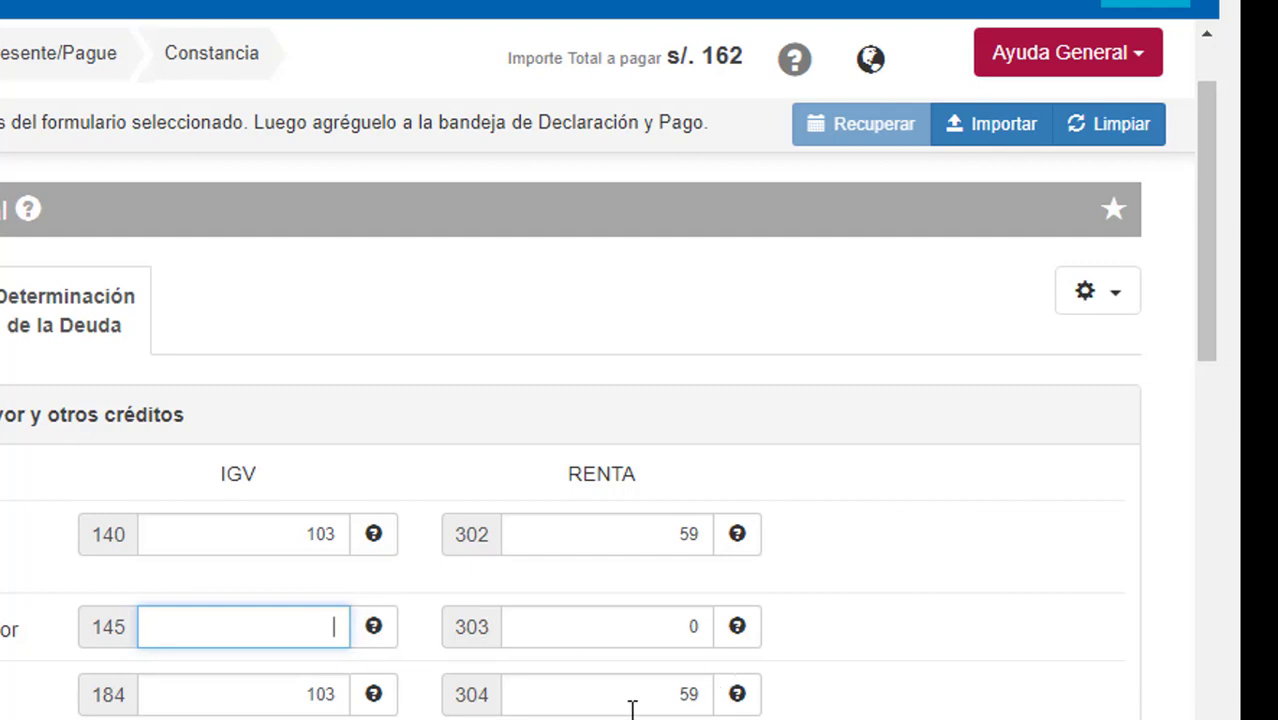
pyautogui.click(630, 703)
pyautogui.scroll(-15, 630, 703)
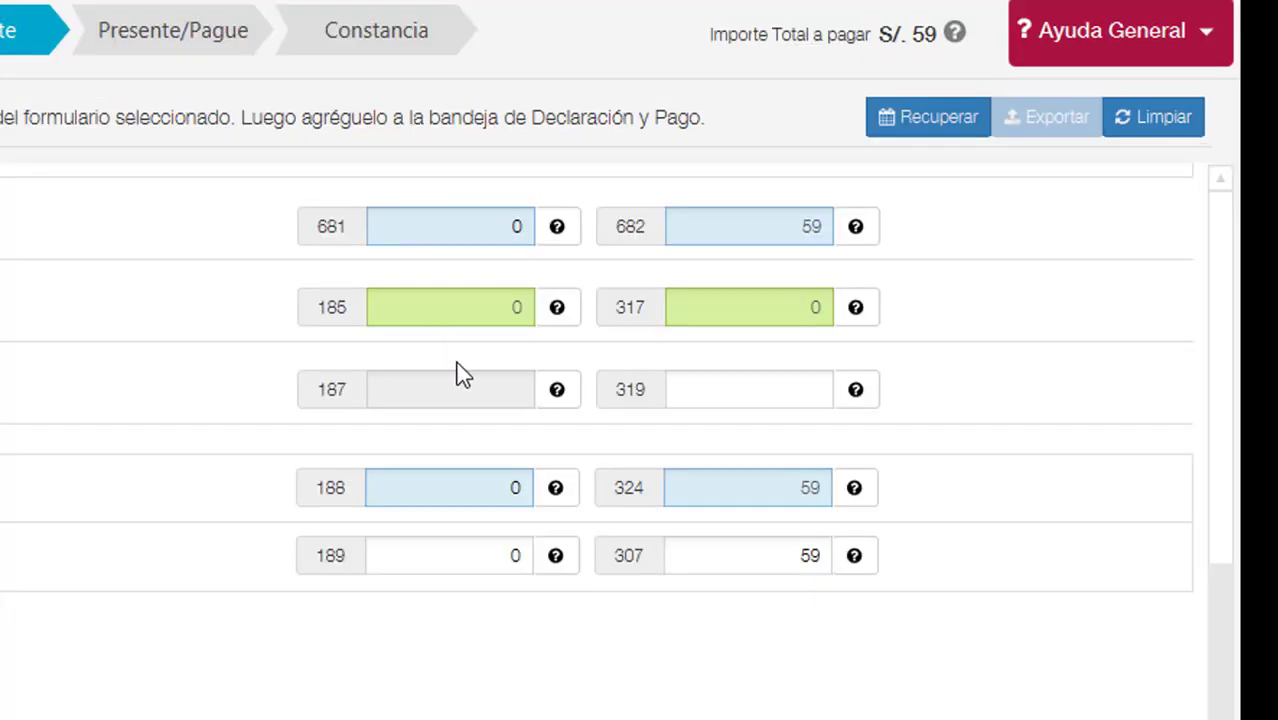
# - Switch to the PC form and clear the previous-period IGV balance in box 145 and the IGV amount payable in box 189
pyautogui.scroll(10, 463, 375)
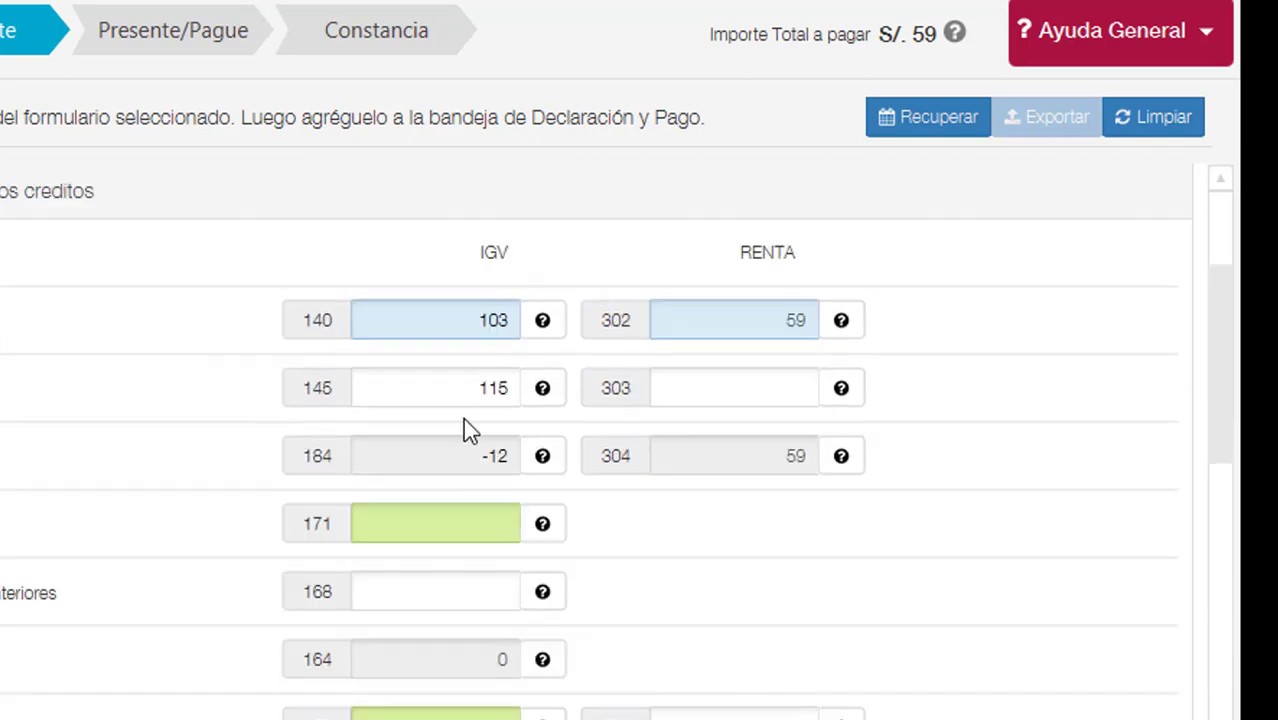
pyautogui.moveTo(476, 390); pyautogui.dragTo(525, 382)
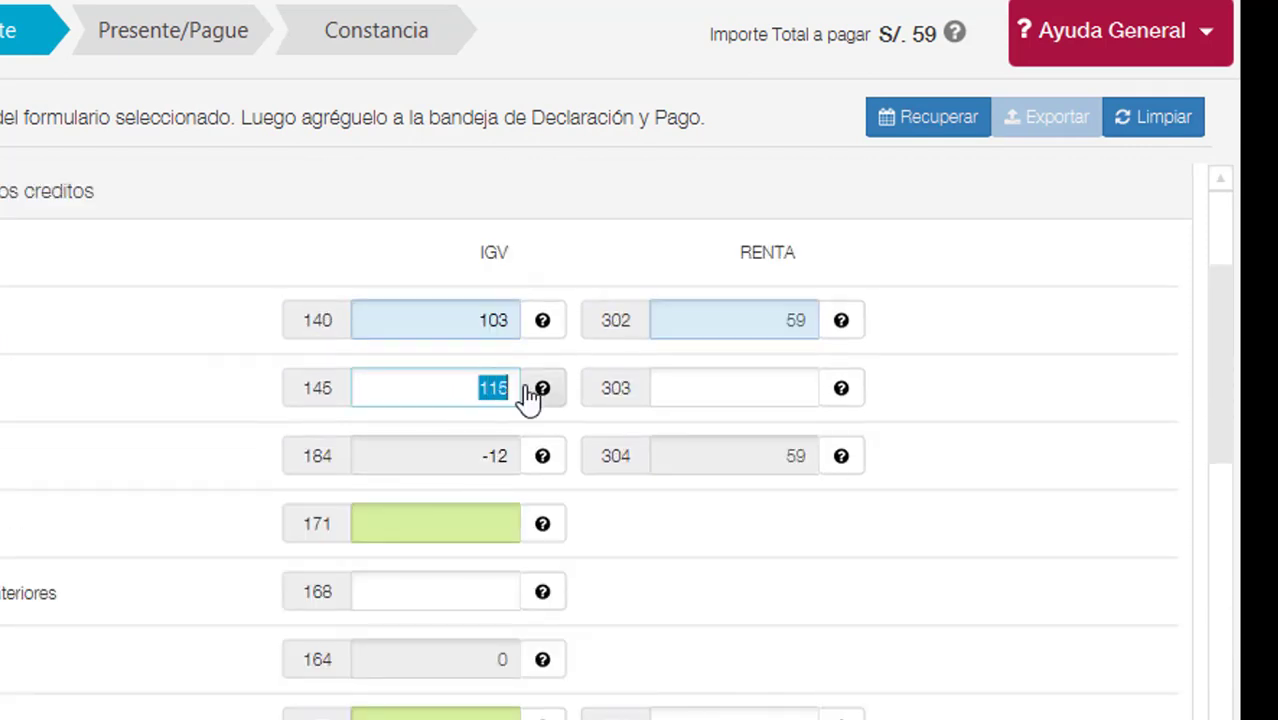
pyautogui.press('BackSpace')
pyautogui.scroll(-5, 702, 556)
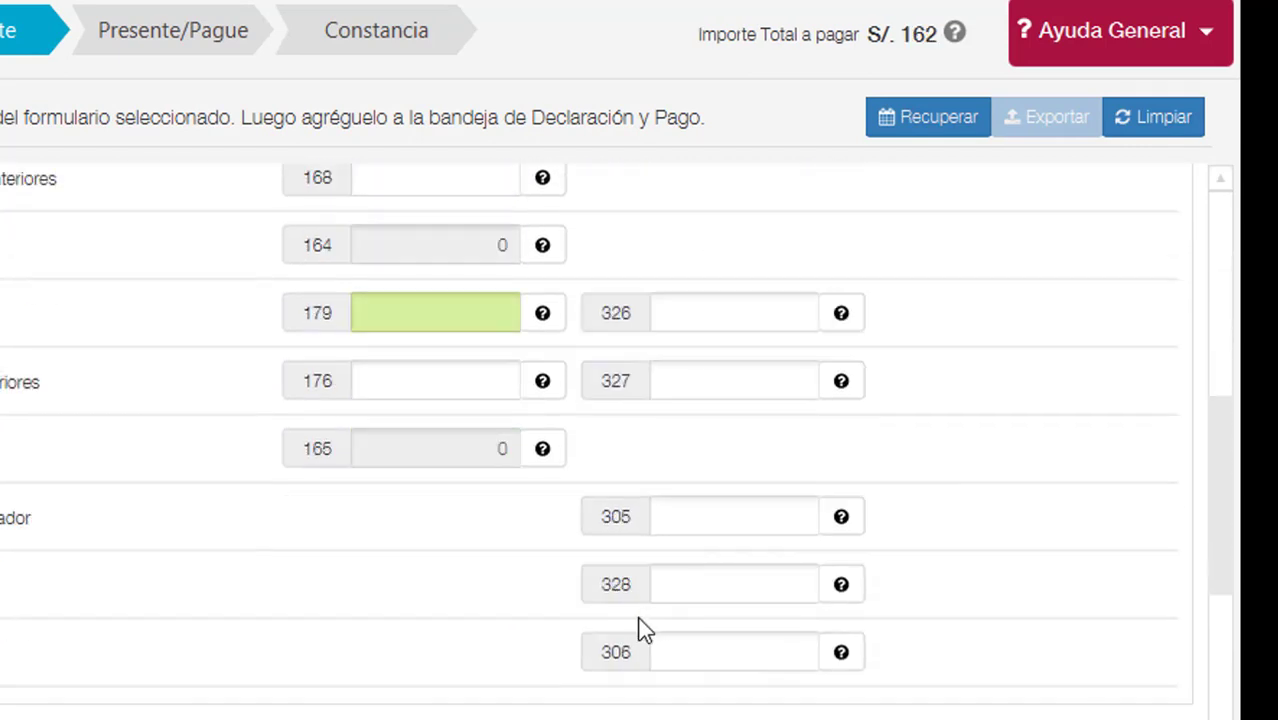
pyautogui.scroll(-5, 645, 630)
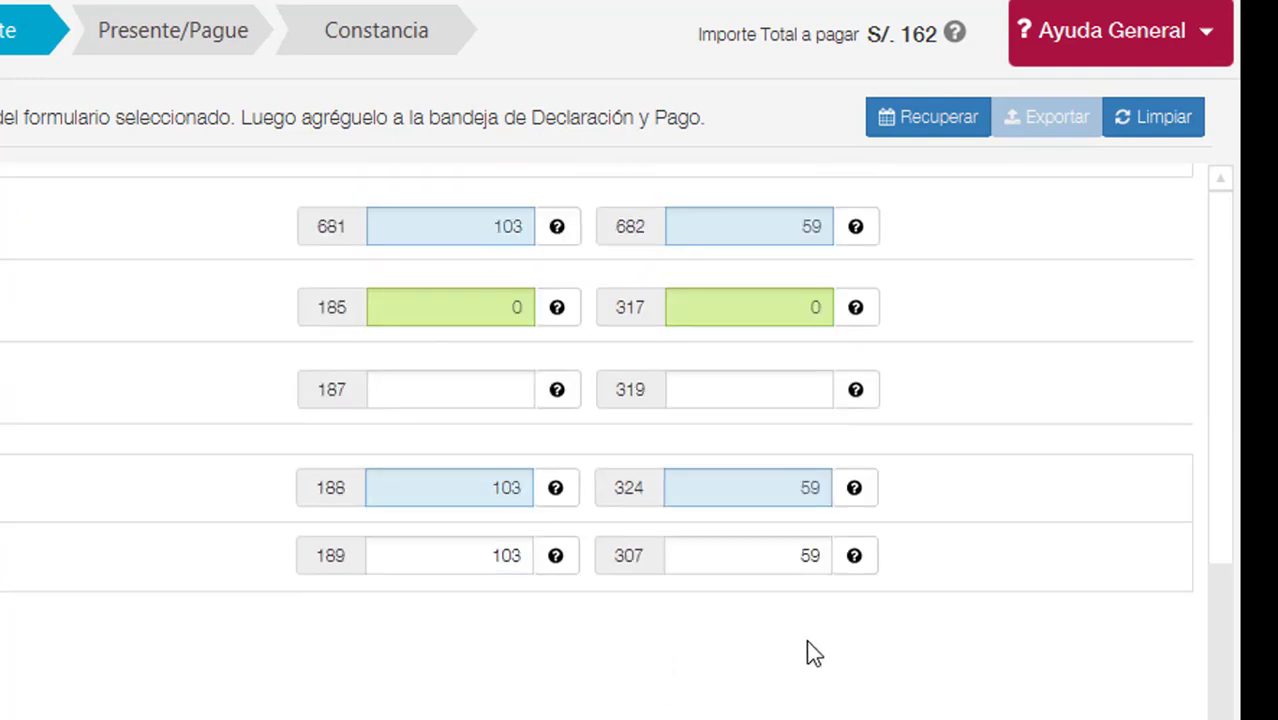
pyautogui.doubleClick(515, 553)
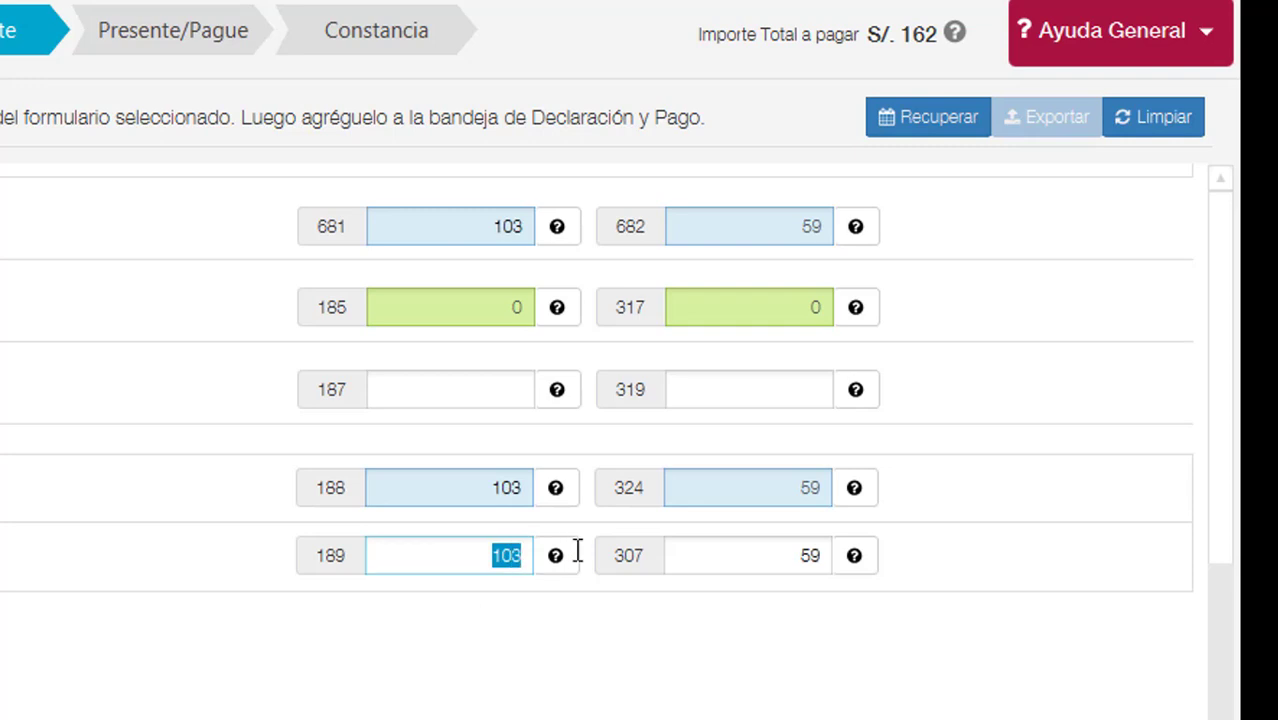
pyautogui.write('0')
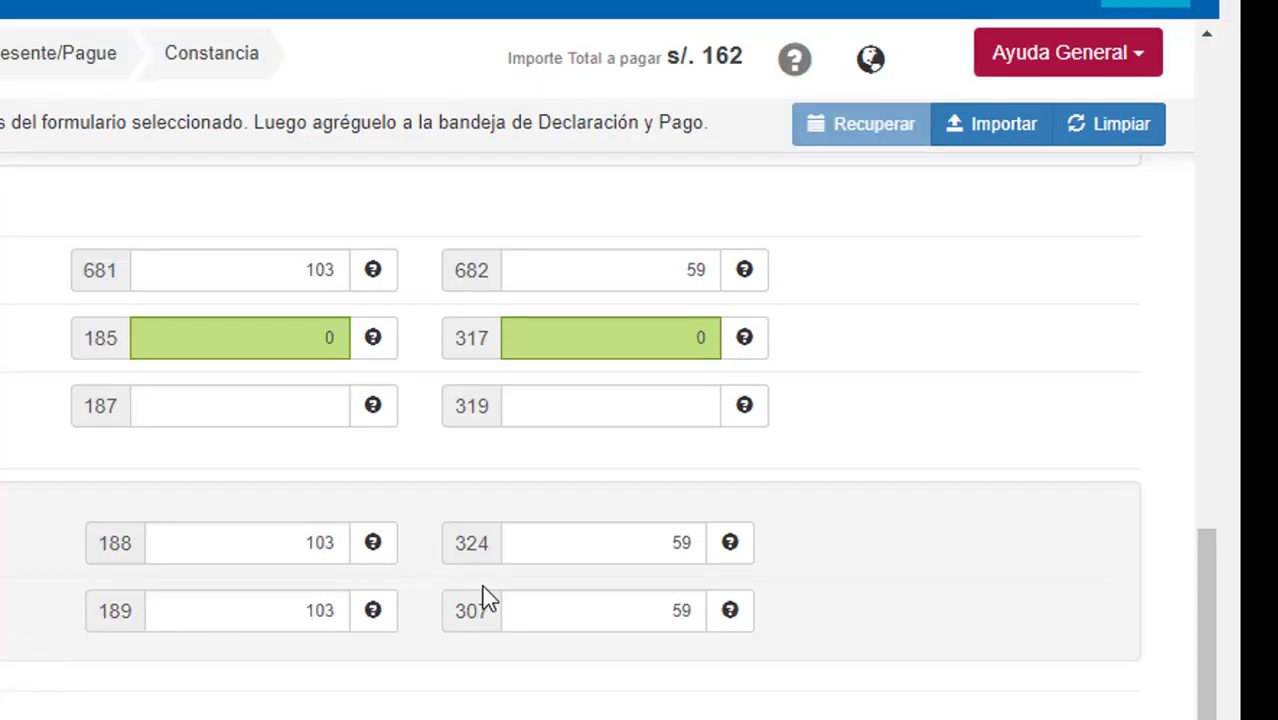
# - On the web form, set the IGV amount payable in box 189 to 0 and check the IGV Justo question beneath it
pyautogui.scroll(2, 348, 617)
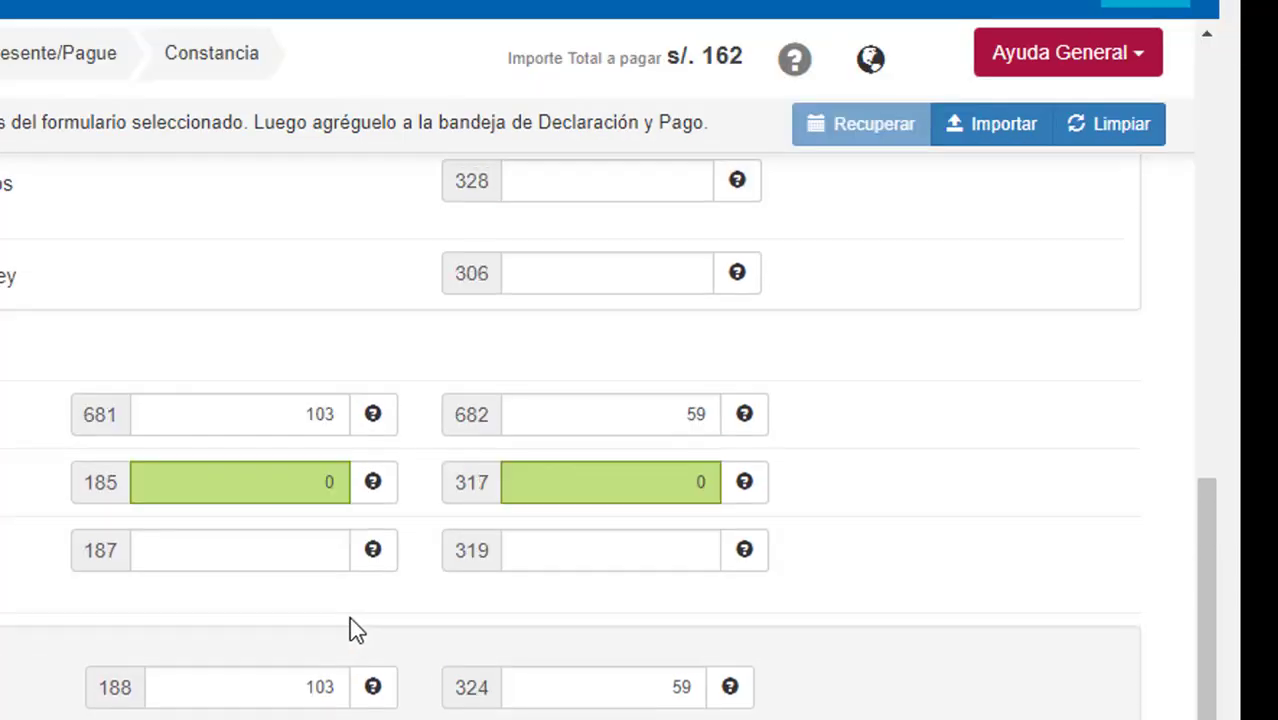
pyautogui.scroll(-1, 297, 670)
pyautogui.scroll(-1, 297, 670)
pyautogui.doubleClick(263, 619)
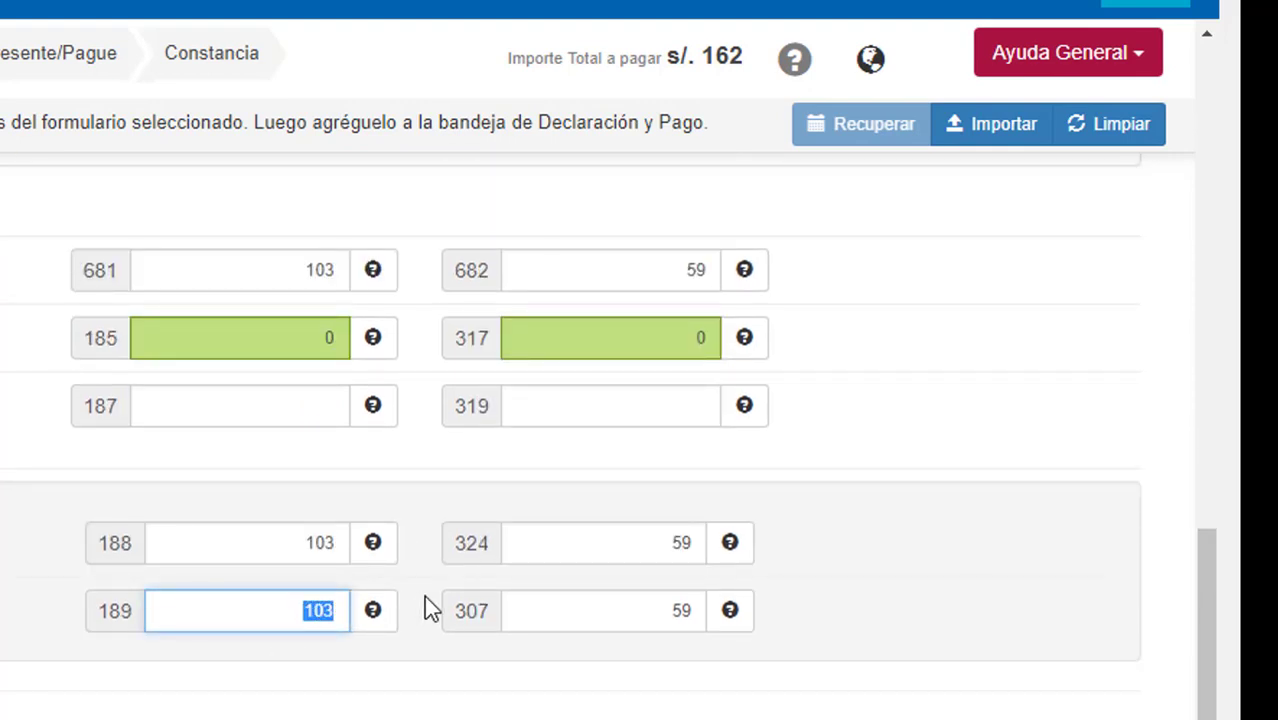
pyautogui.write('0')
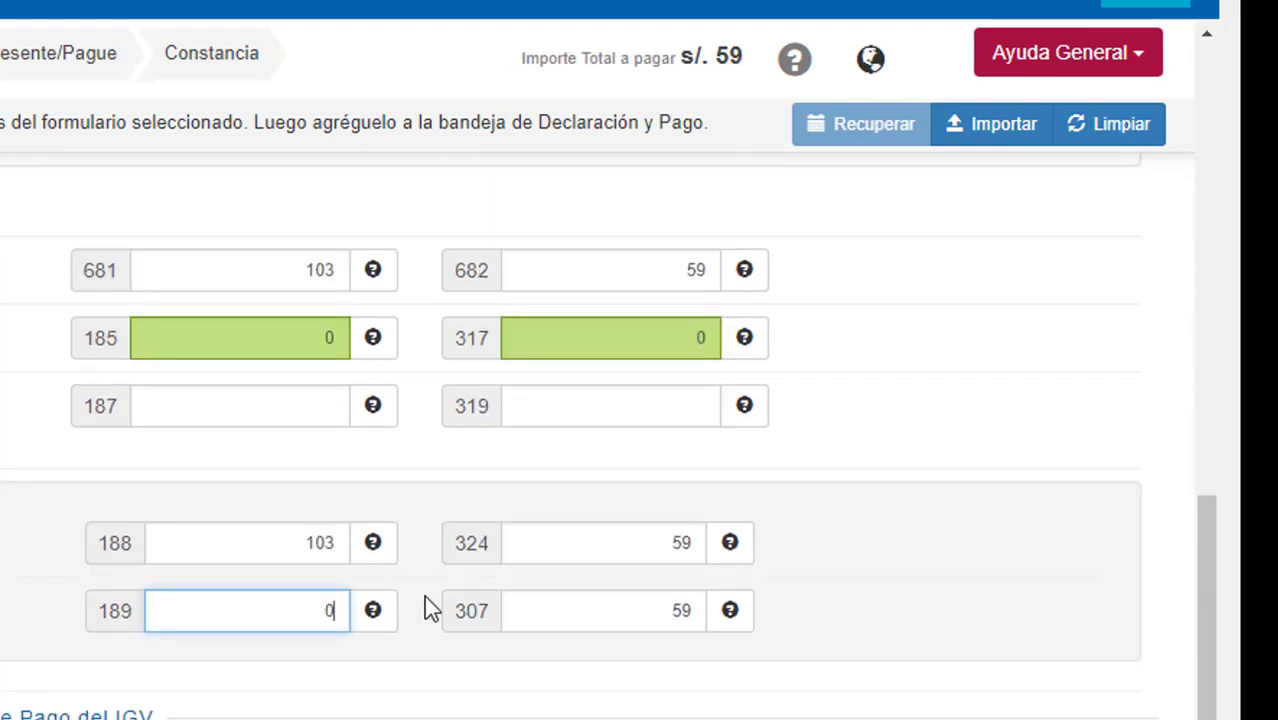
pyautogui.scroll(-3, 362, 633)
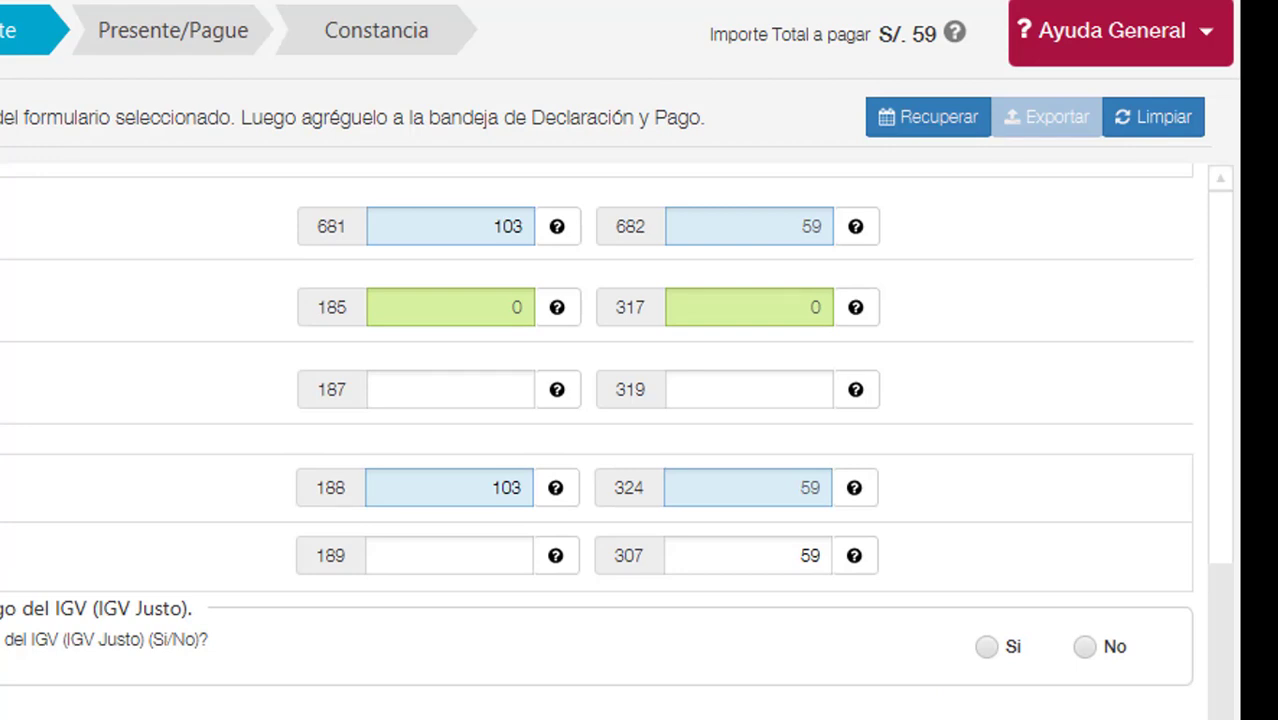
# - On the PC form, enter 115 as the previous-period IGV balance in box 145 and check the recalculated debt boxes
pyautogui.scroll(1, 510, 510)
pyautogui.scroll(5, 528, 540)
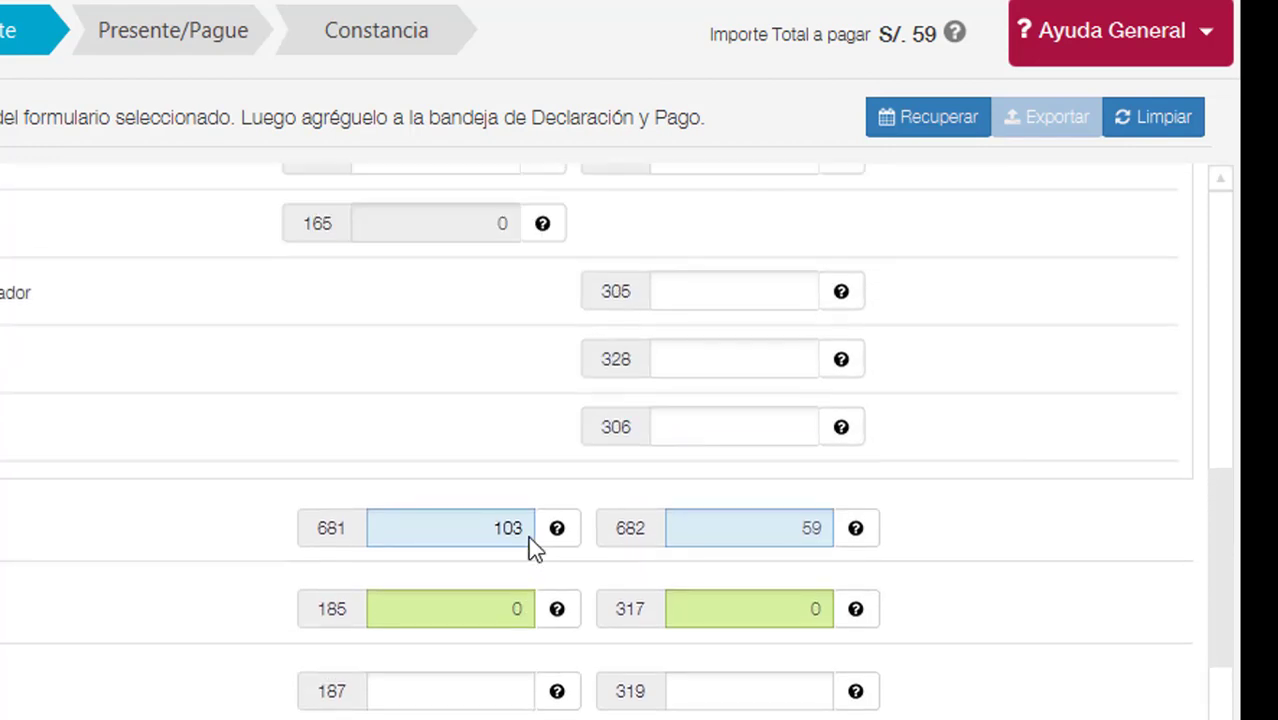
pyautogui.scroll(2, 542, 531)
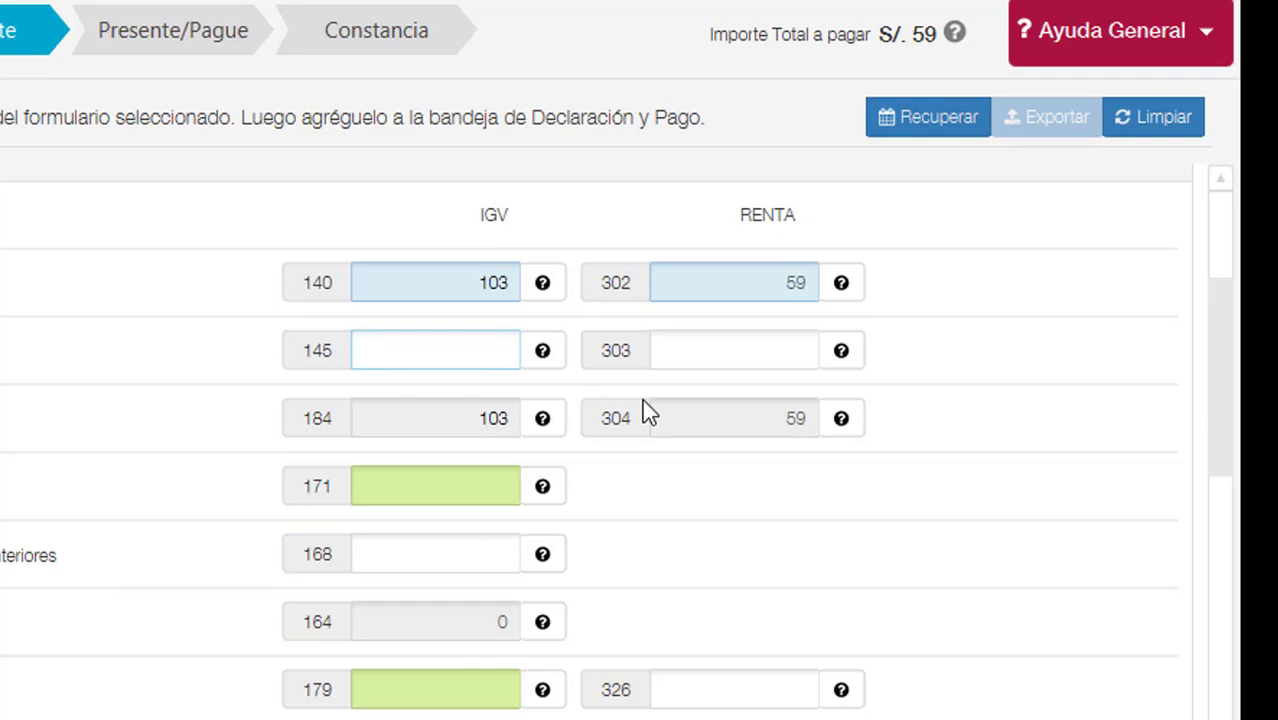
pyautogui.write('115')
pyautogui.click(688, 496)
pyautogui.scroll(-9, 700, 512)
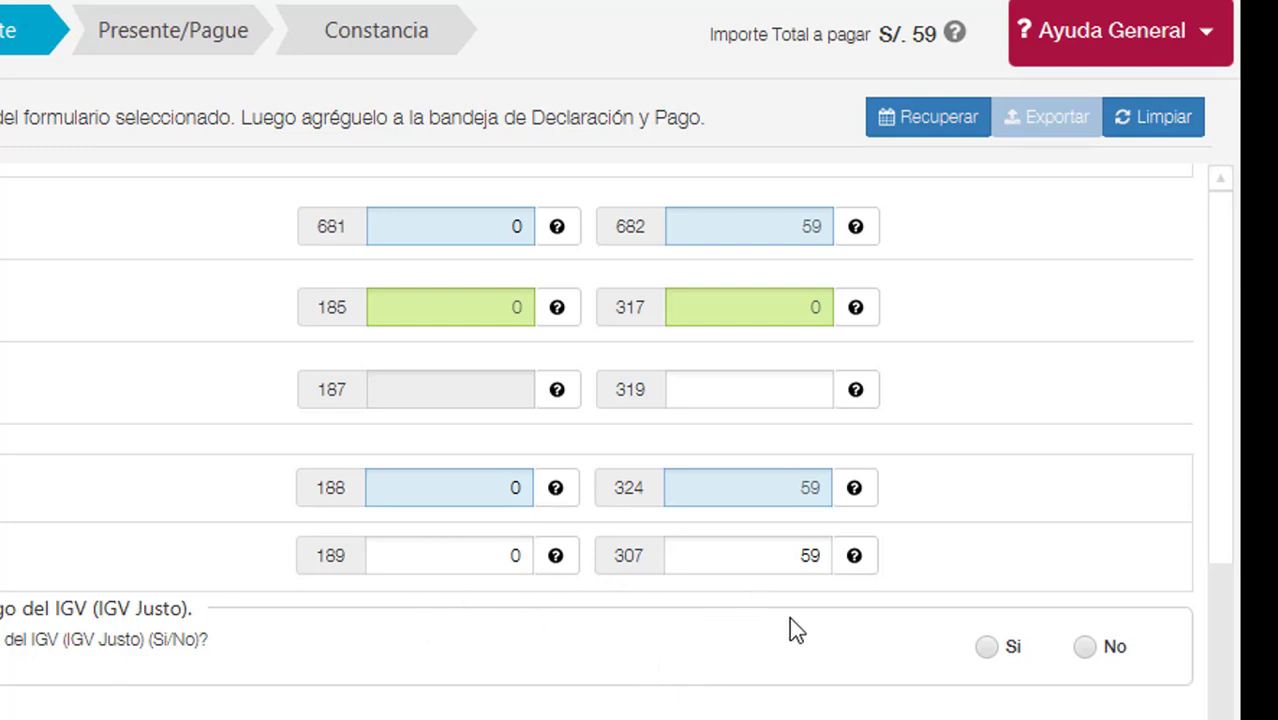
# - Recheck the PC form's credit and amount payable rows and add the declaration to the bandeja
pyautogui.click(449, 532)
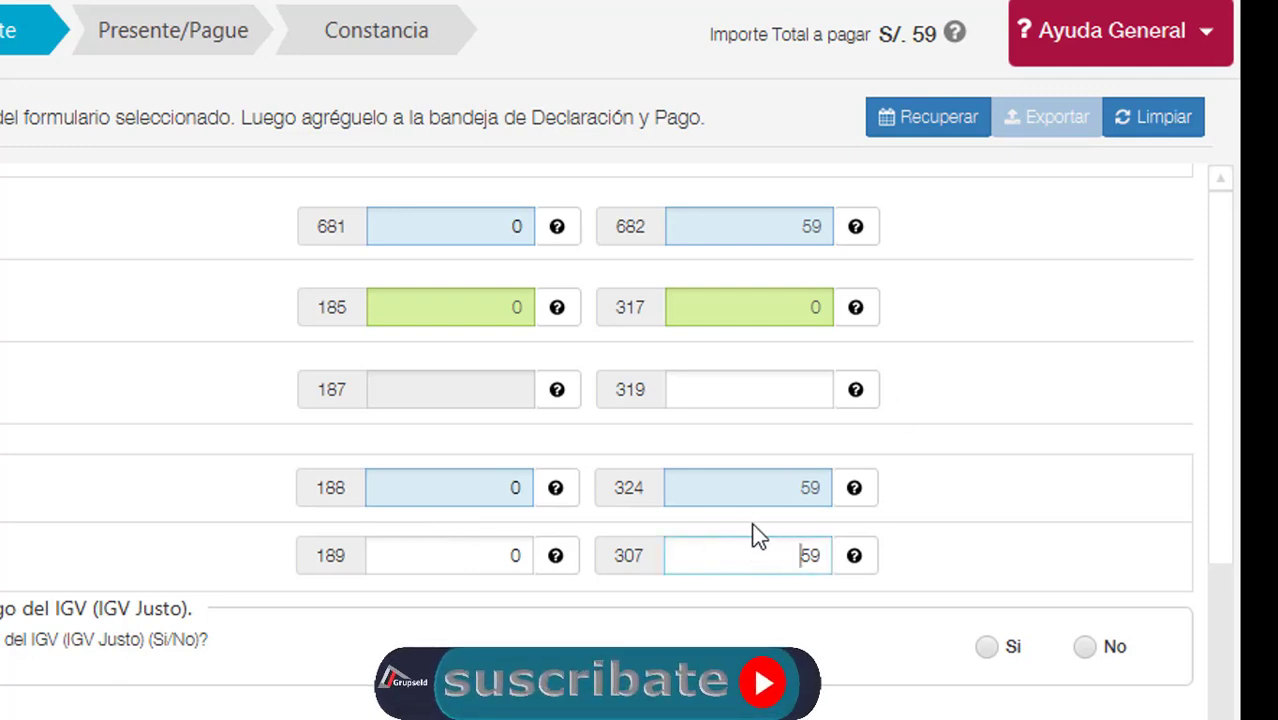
pyautogui.scroll(5, 656, 560)
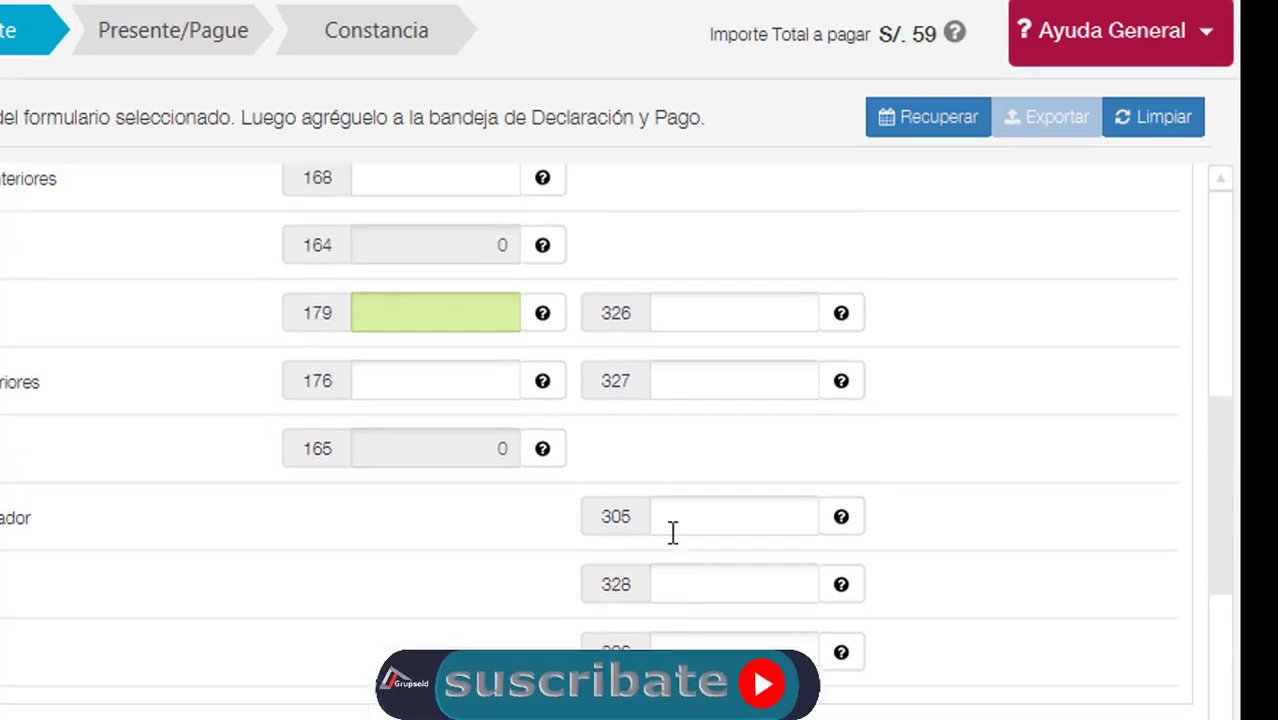
pyautogui.scroll(5, 673, 532)
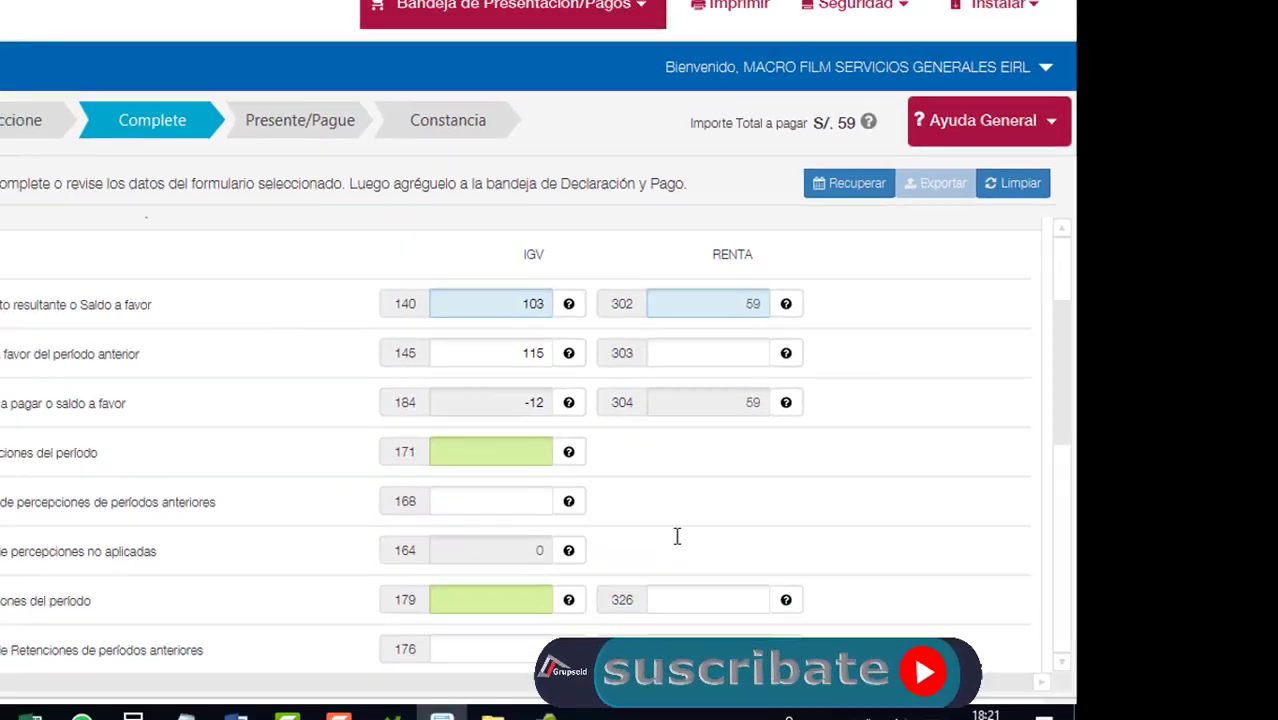
pyautogui.scroll(-10, 640, 530)
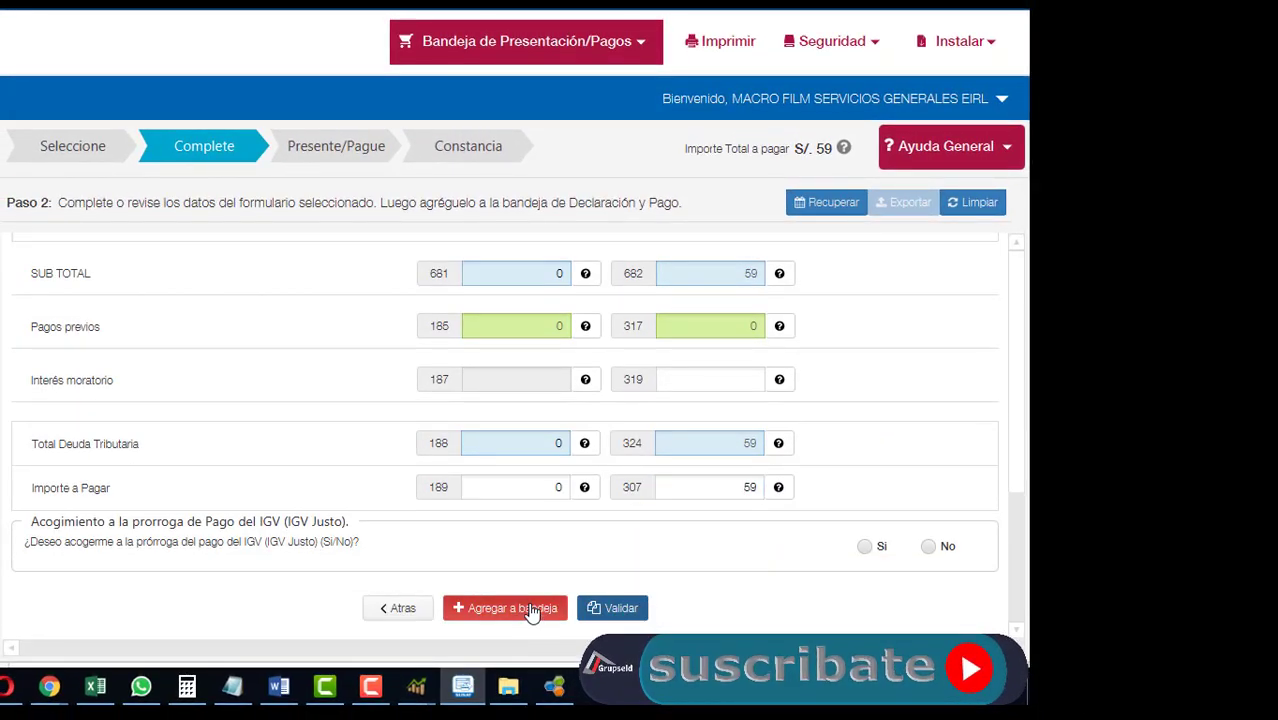
pyautogui.click(532, 610)
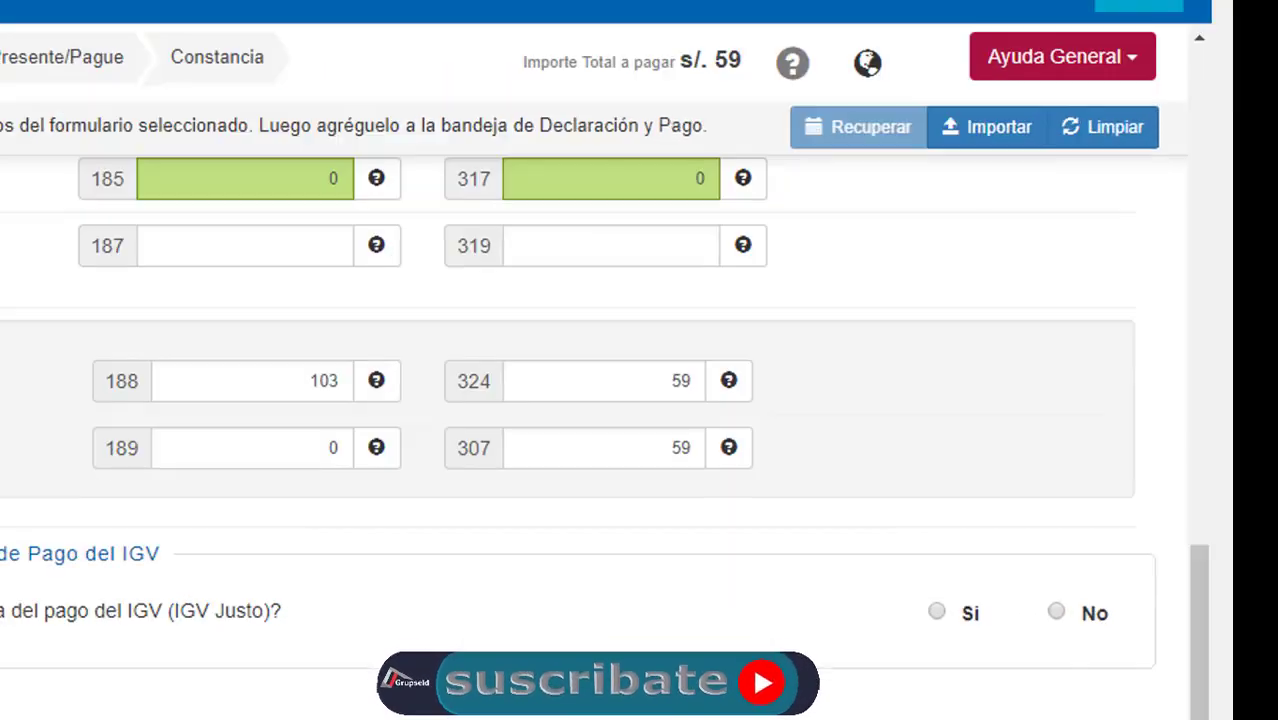
# - On the web form, enter 115 as the previous-period IGV balance in box 145 and review the resulting subtotal and debt boxes
pyautogui.click(330, 464)
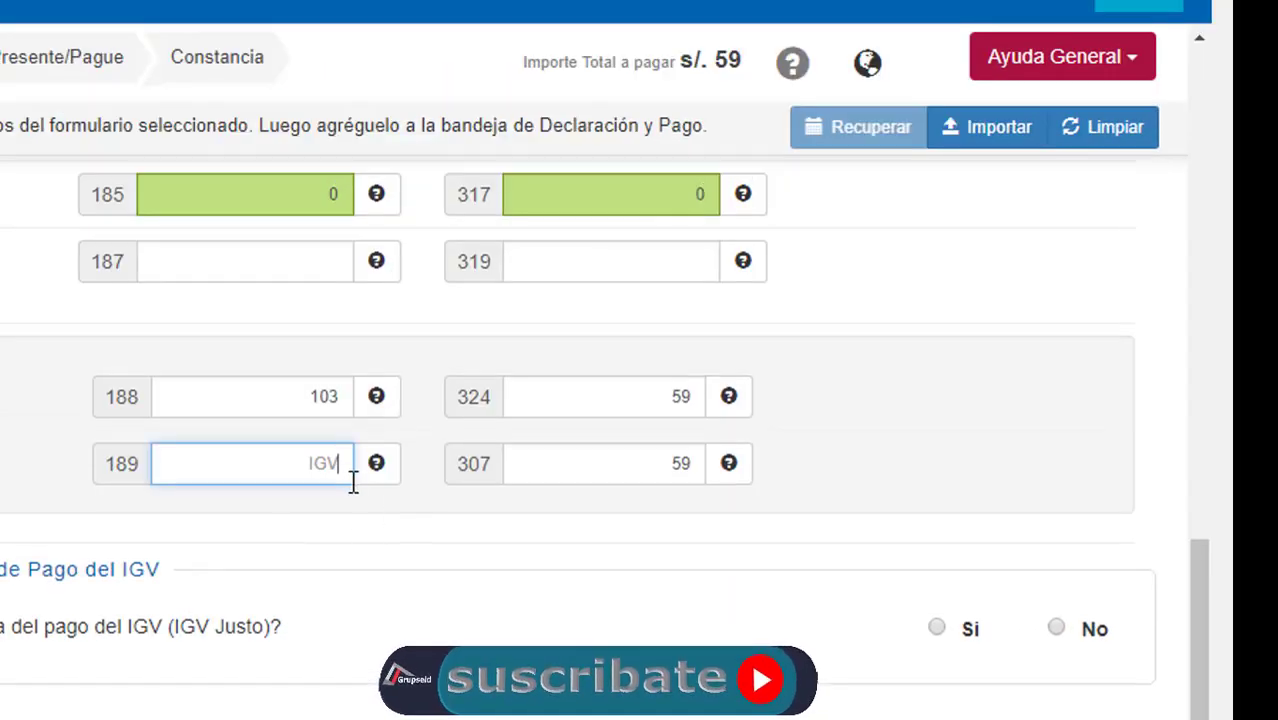
pyautogui.scroll(3, 360, 495)
pyautogui.scroll(-3, 368, 520)
pyautogui.scroll(3, 385, 540)
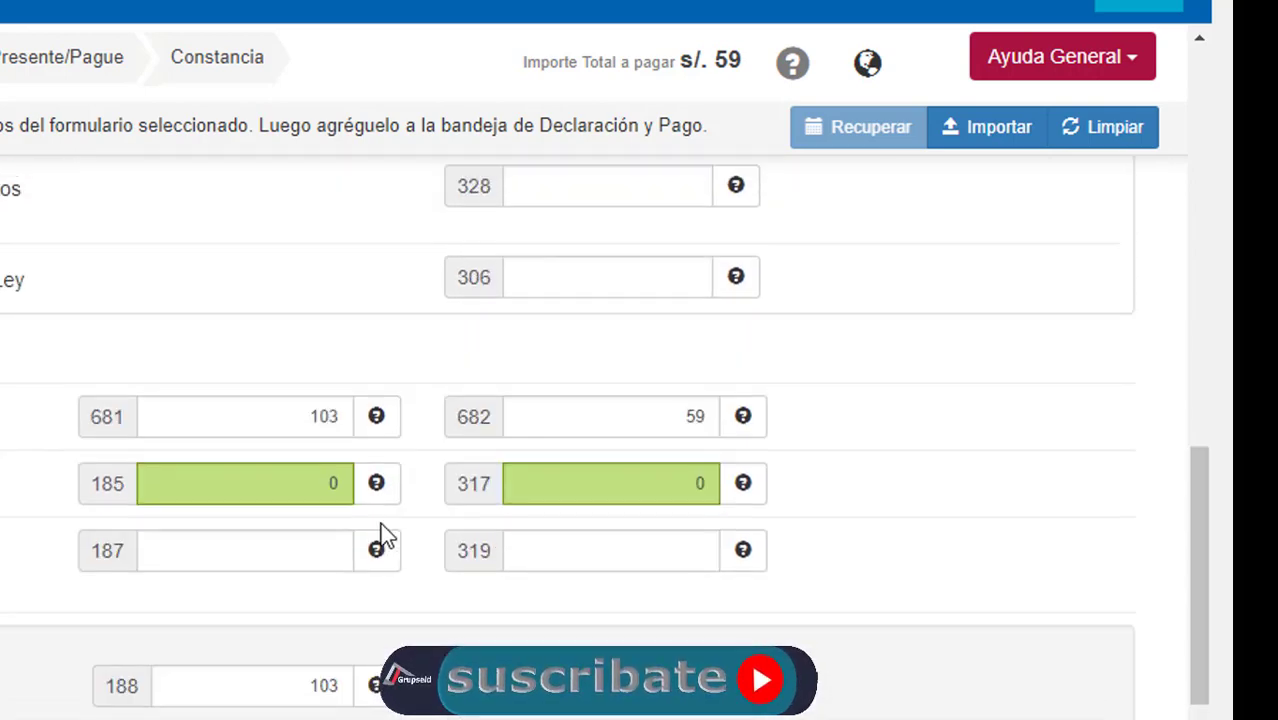
pyautogui.scroll(-3, 385, 533)
pyautogui.scroll(9, 399, 517)
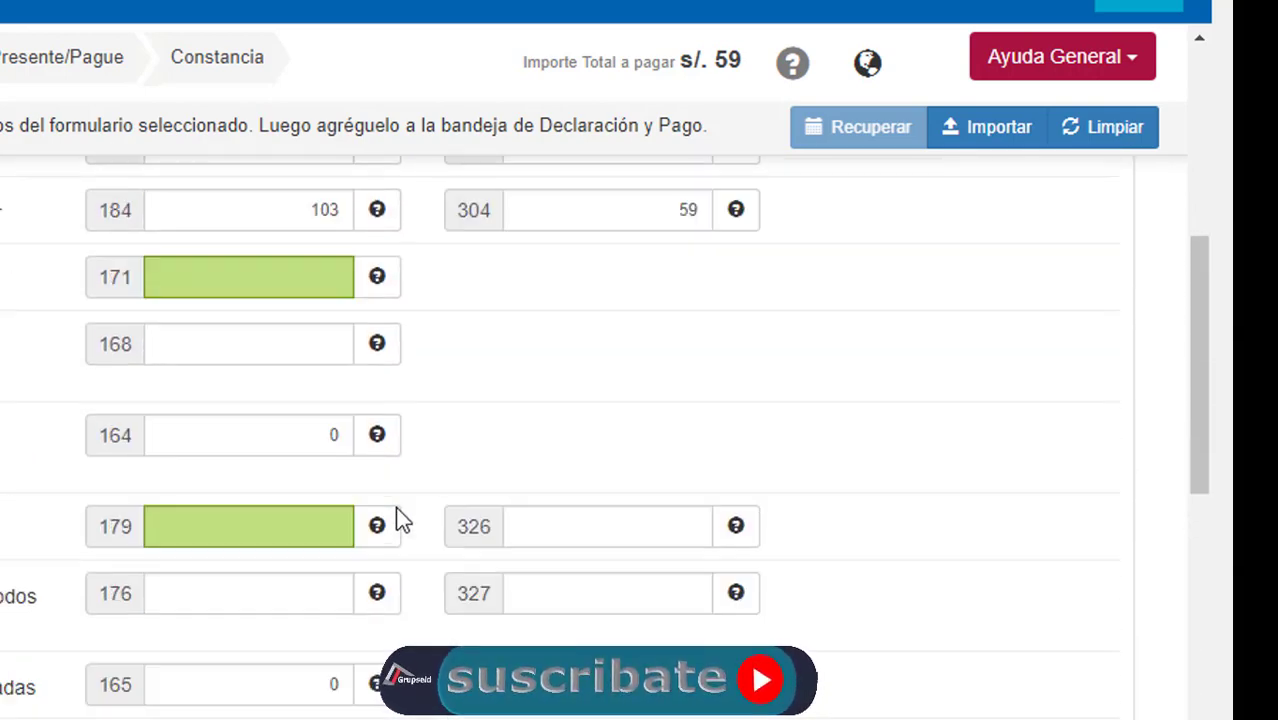
pyautogui.scroll(3, 395, 506)
pyautogui.click(295, 470)
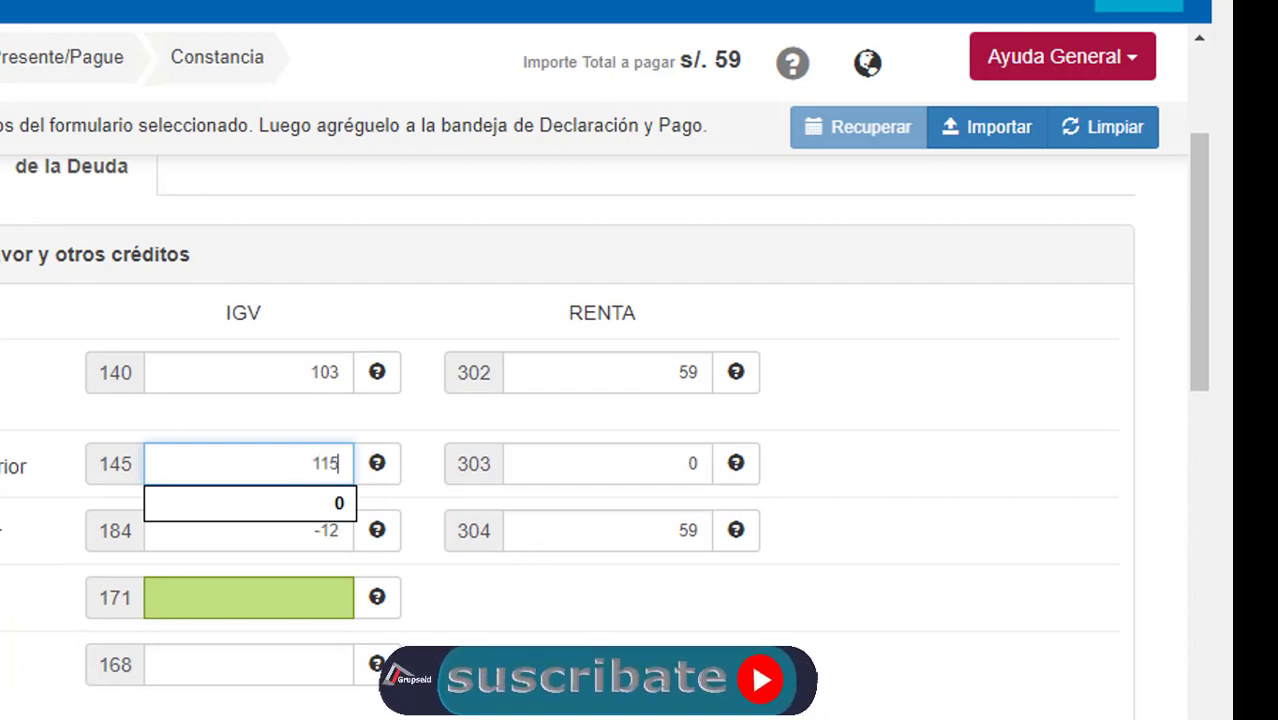
pyautogui.write('115')
pyautogui.scroll(-10, 655, 714)
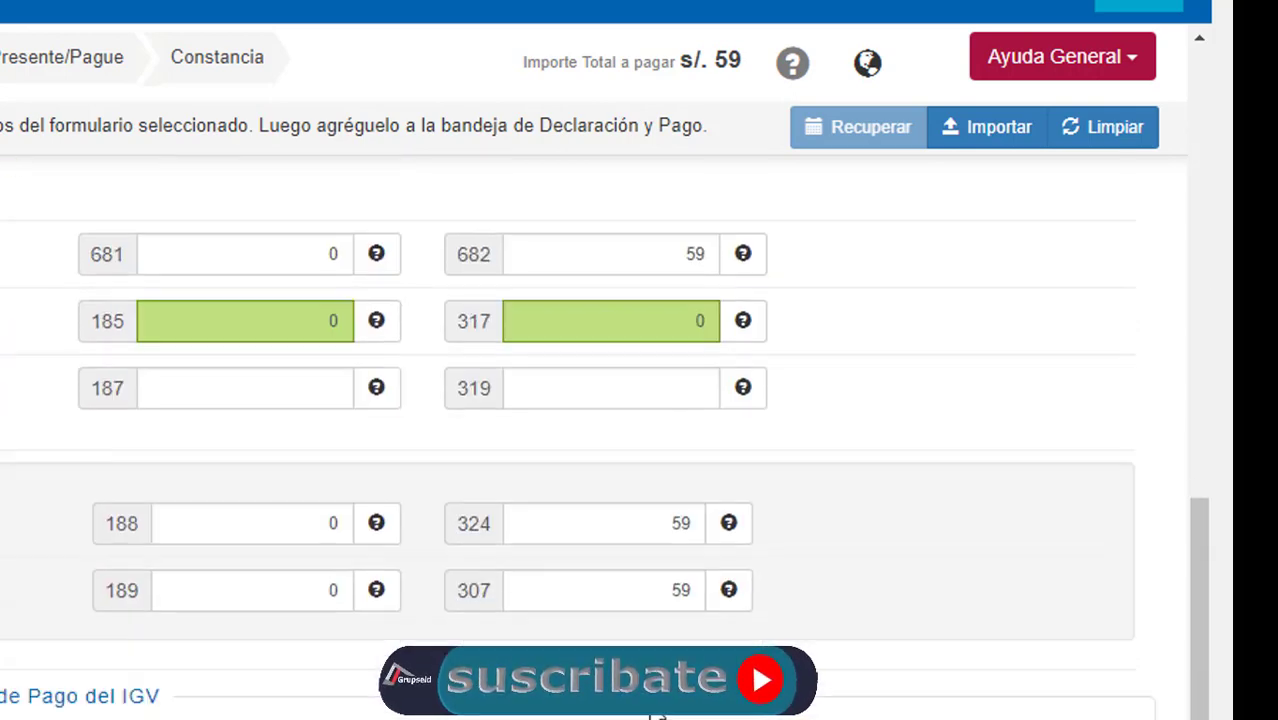
# - On the web form, answer No to the IGV Justo deferral question and add the declaration to the bandeja
pyautogui.scroll(-2, 655, 714)
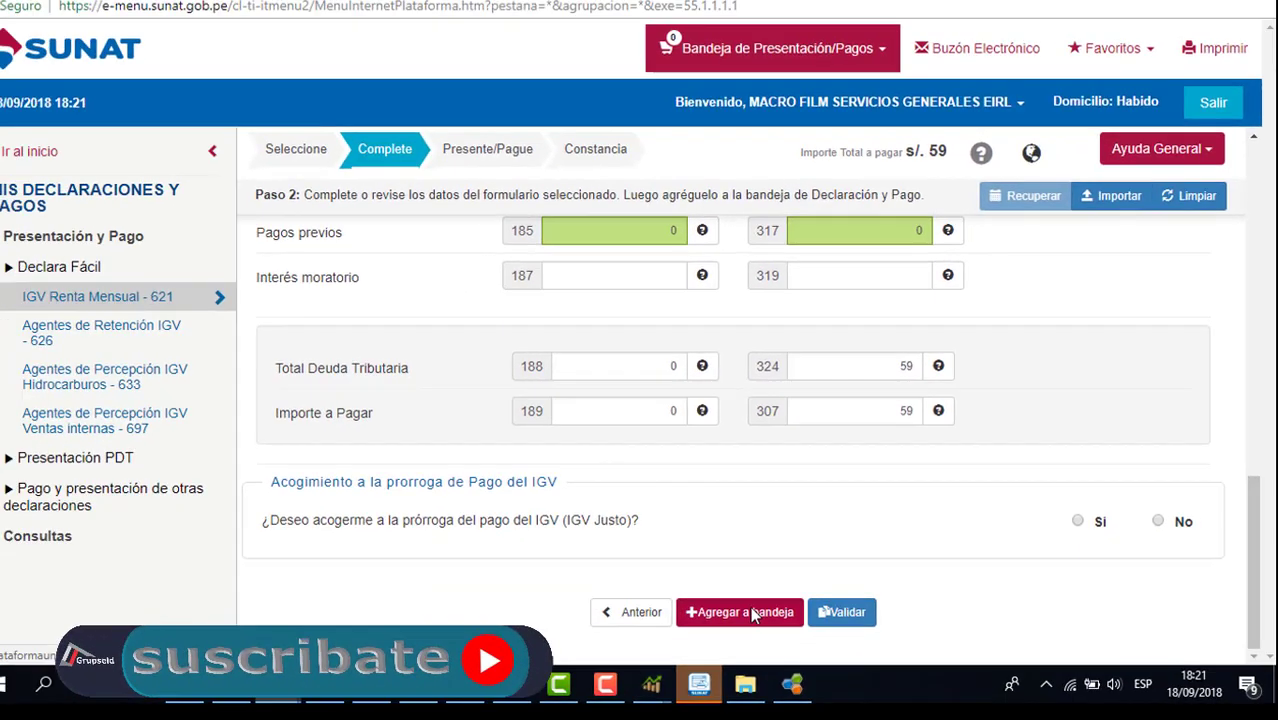
pyautogui.click(742, 607)
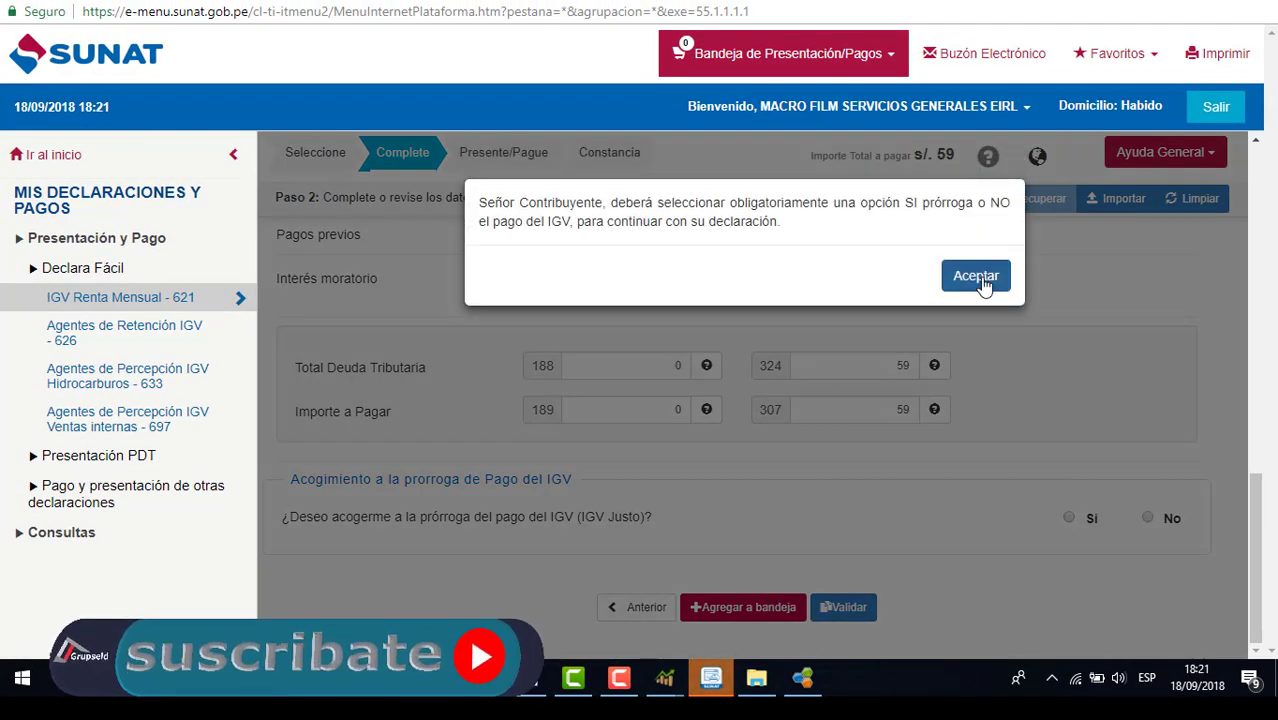
pyautogui.click(981, 280)
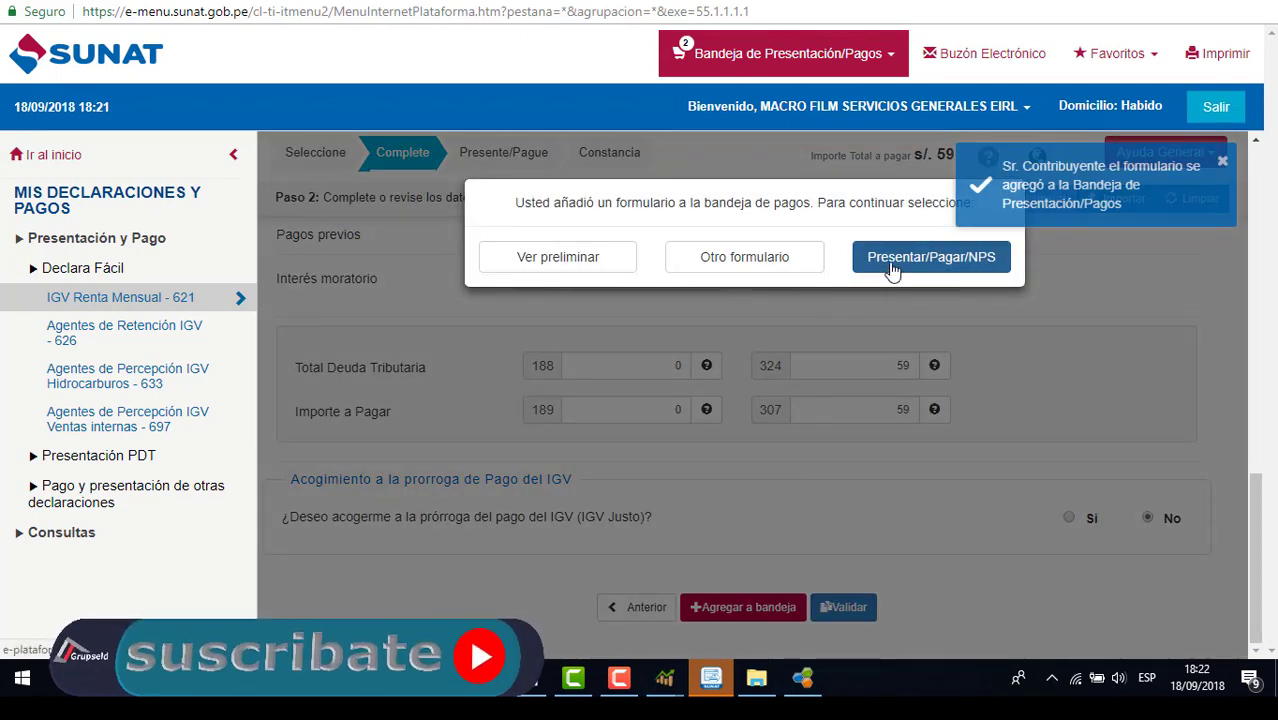
# - Proceed to the web form's Presente/Pague stage, confirm the submission question, and choose NPS - Número de Pago SUNAT as the payment method
pyautogui.click(893, 262)
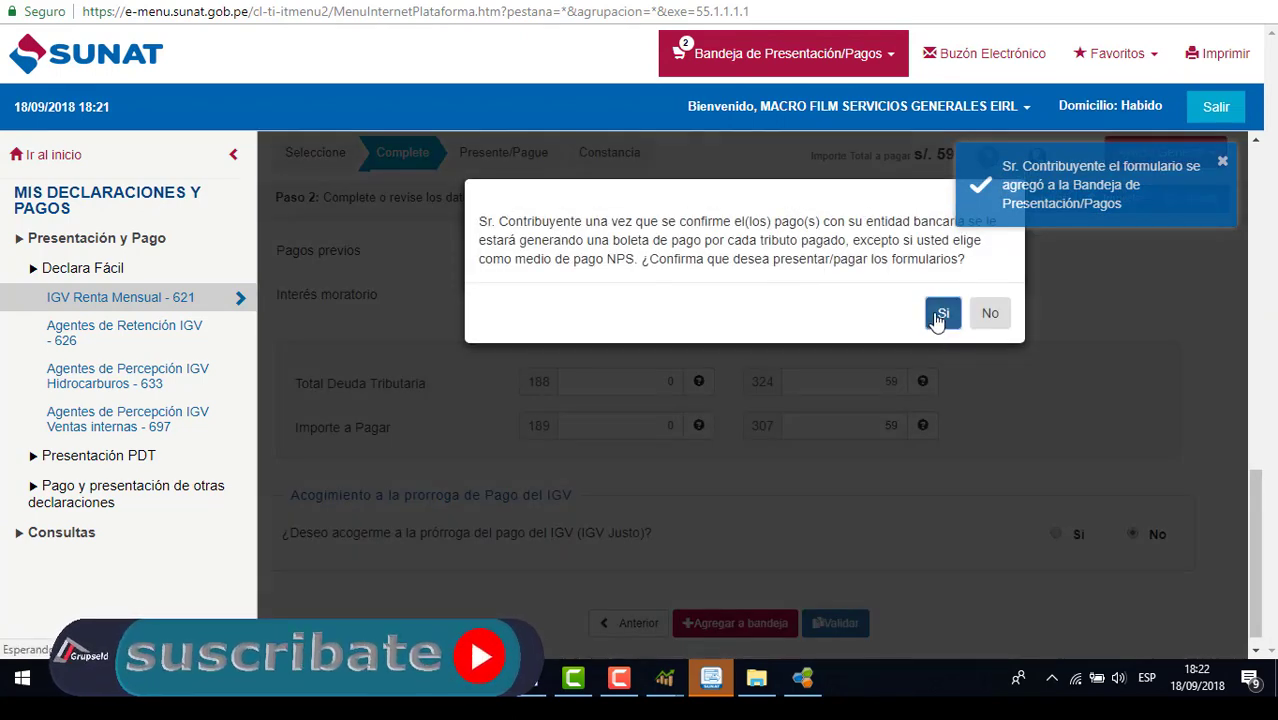
pyautogui.click(941, 315)
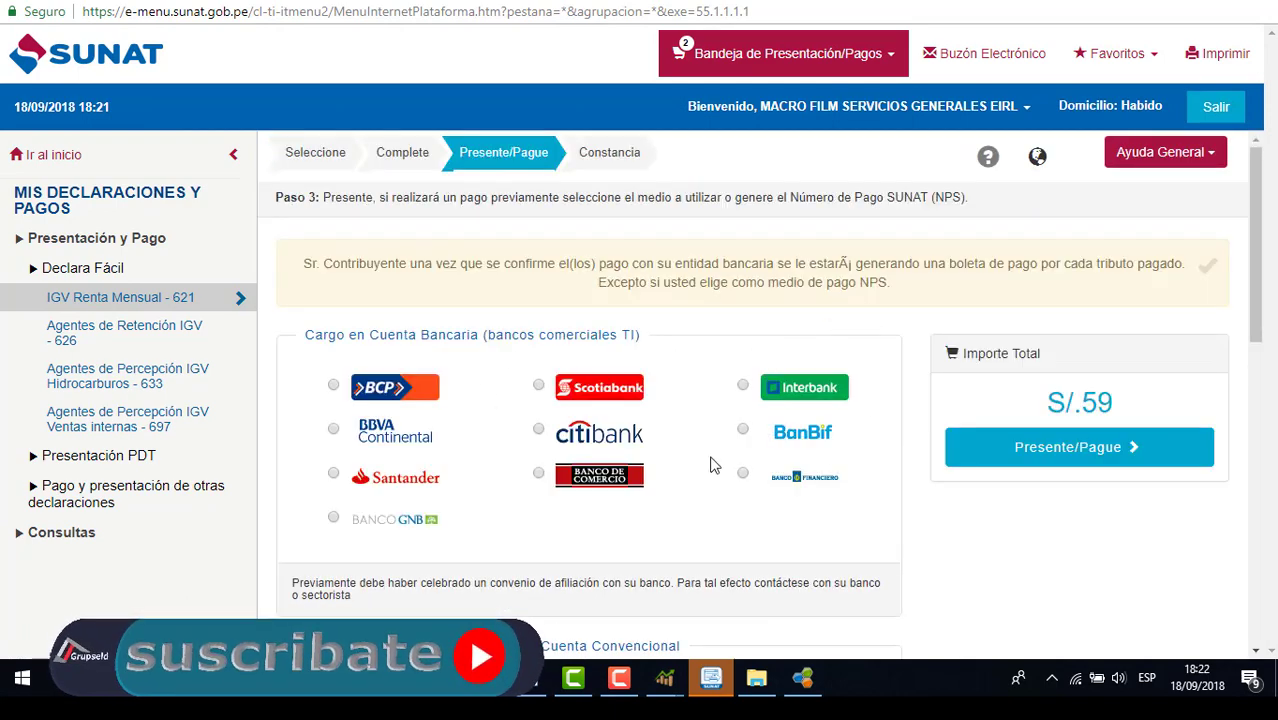
pyautogui.scroll(-7, 862, 476)
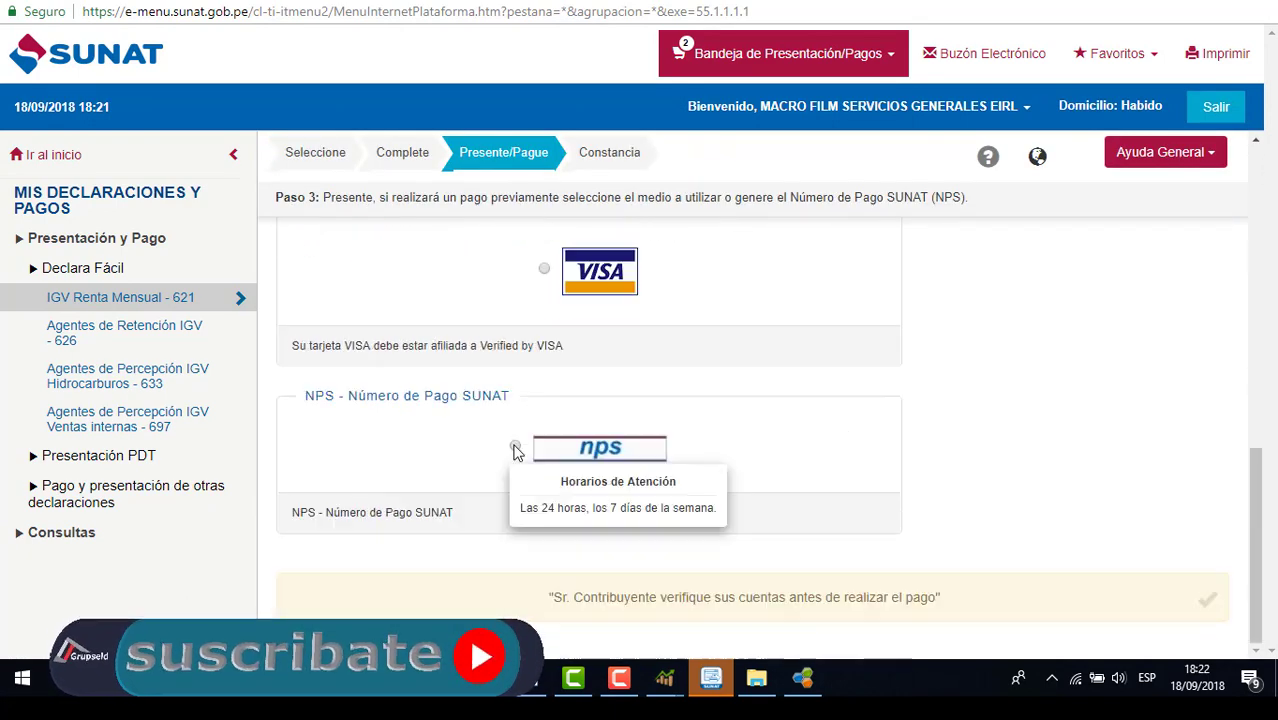
pyautogui.click(515, 446)
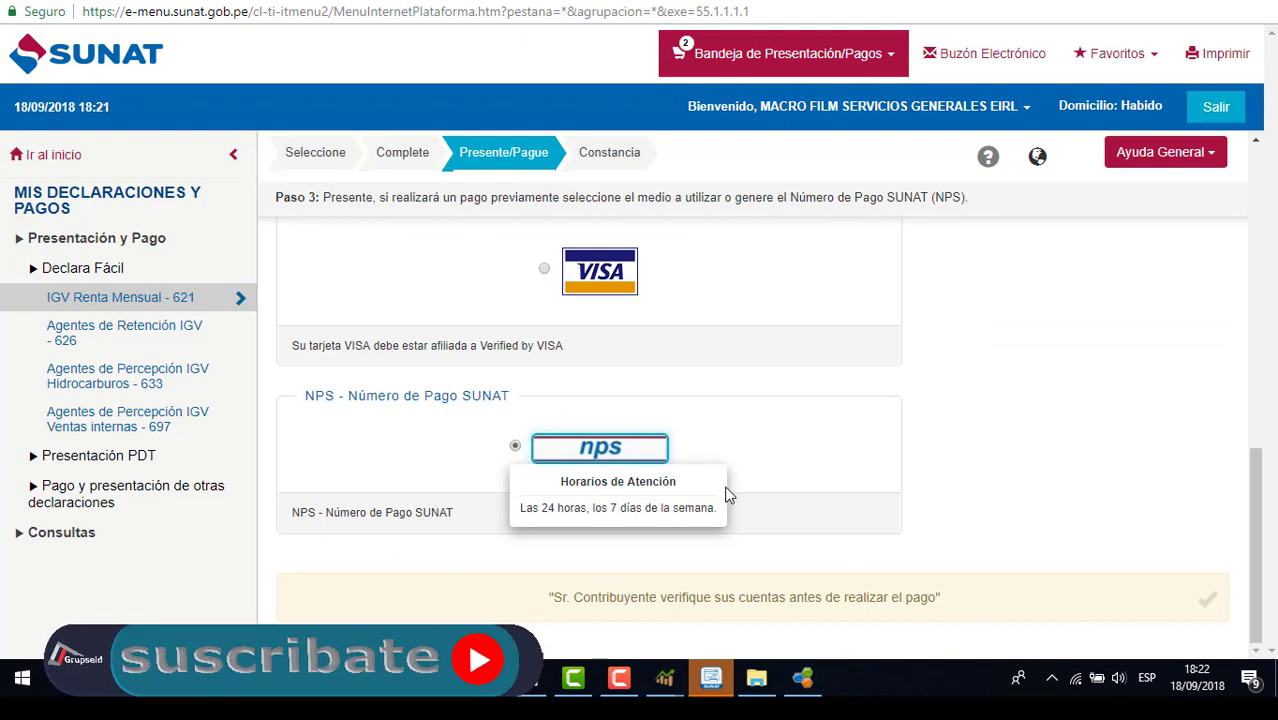
# - Switch to the PC form and proceed with the added declaration to the Presente/Pague stage, confirming the submission question
pyautogui.click(711, 679)
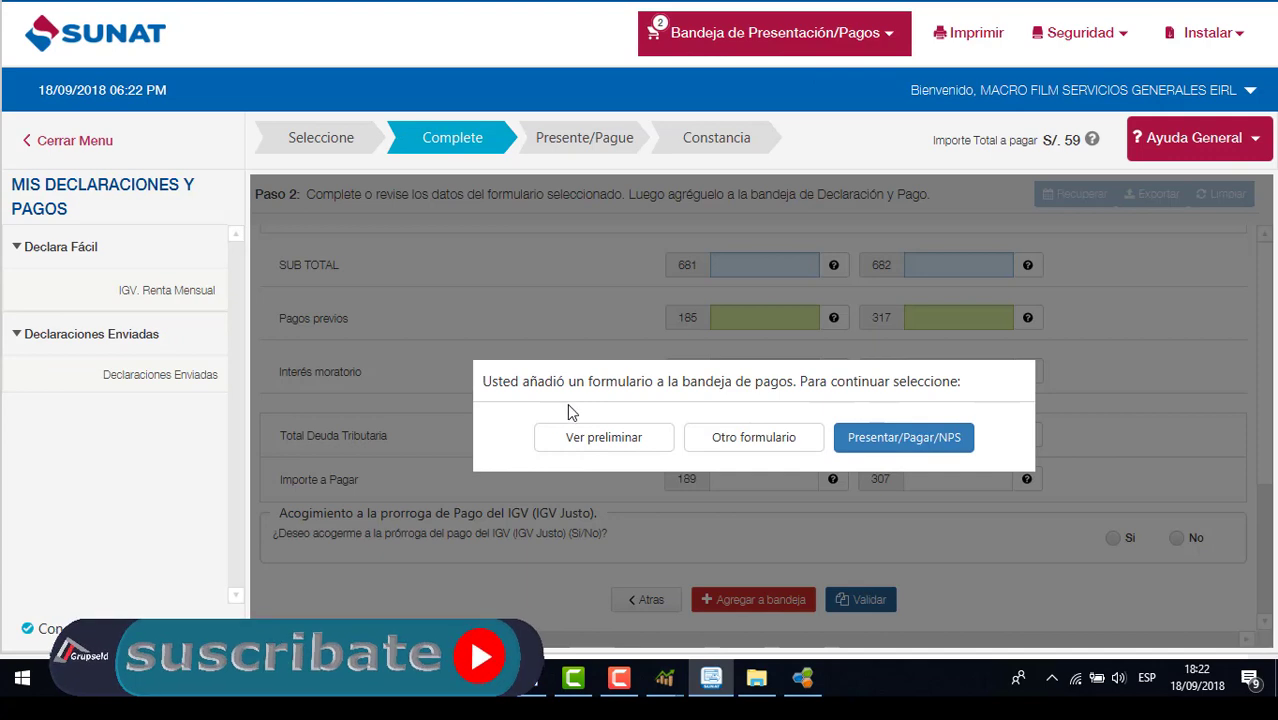
pyautogui.click(905, 440)
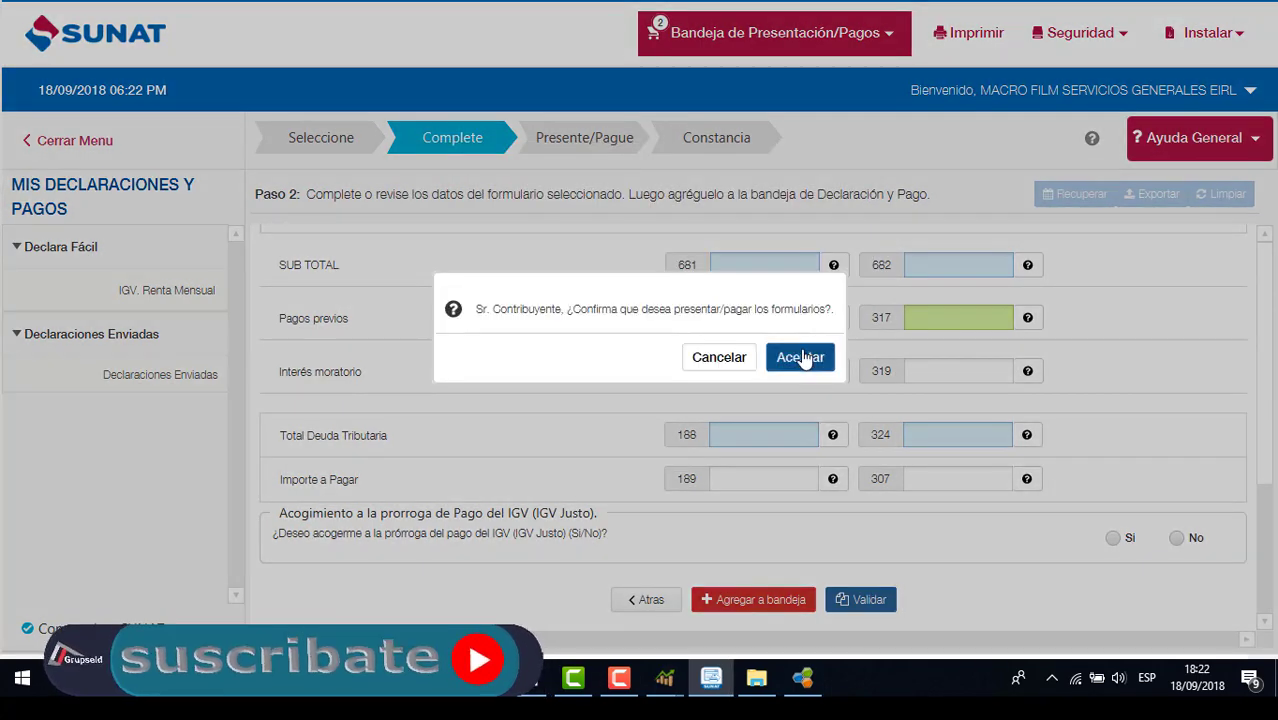
pyautogui.click(803, 358)
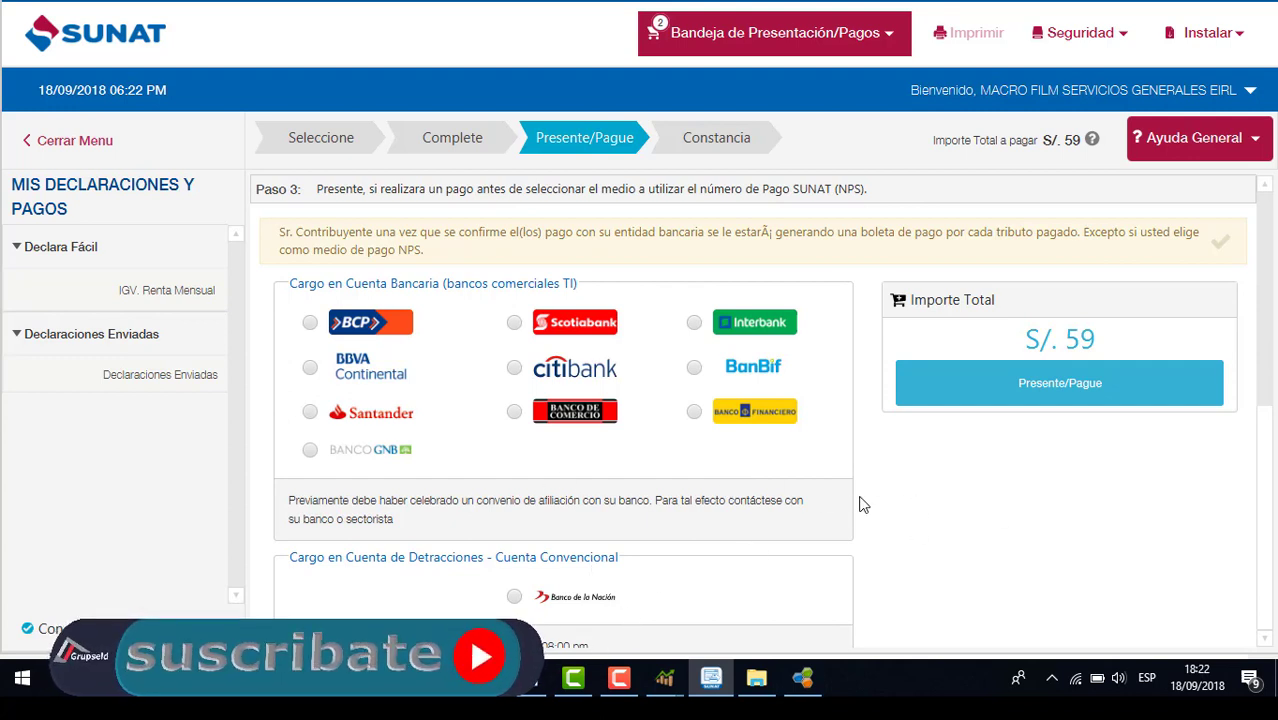
# - Review the PC form's payment methods and choose NPS - Número de Pago SUNAT
pyautogui.scroll(-1, 910, 440)
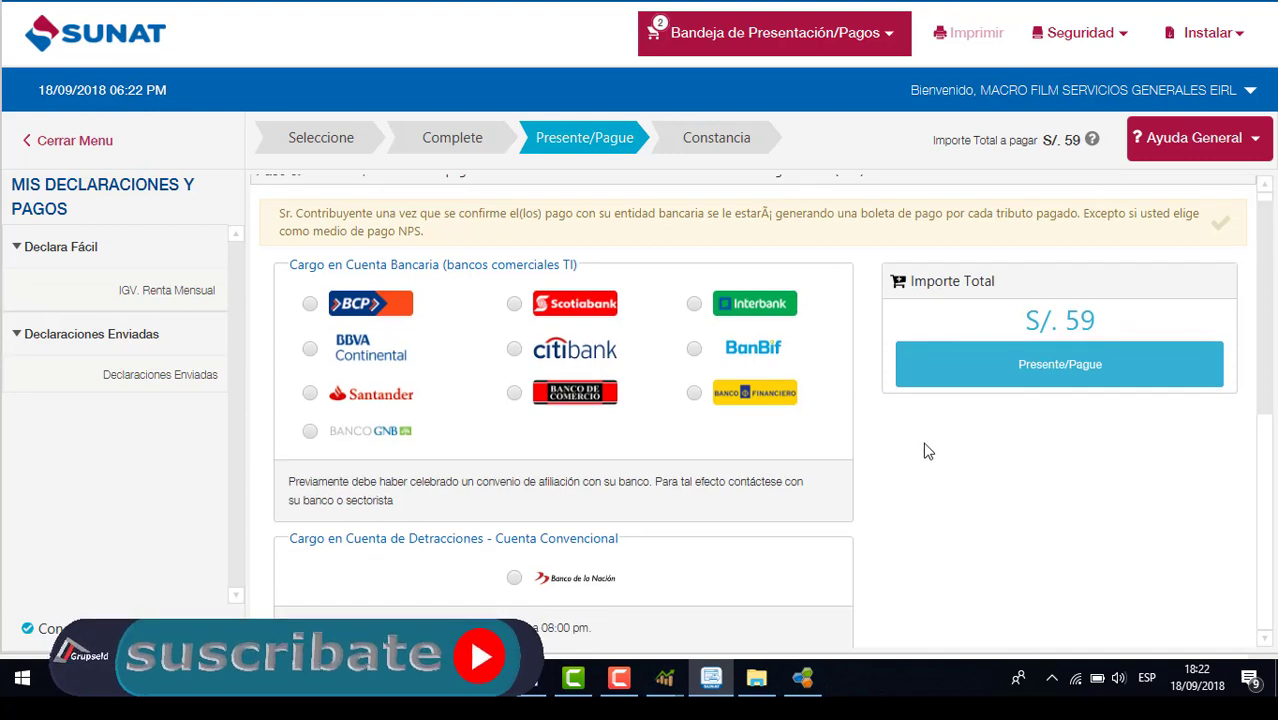
pyautogui.scroll(1, 476, 559)
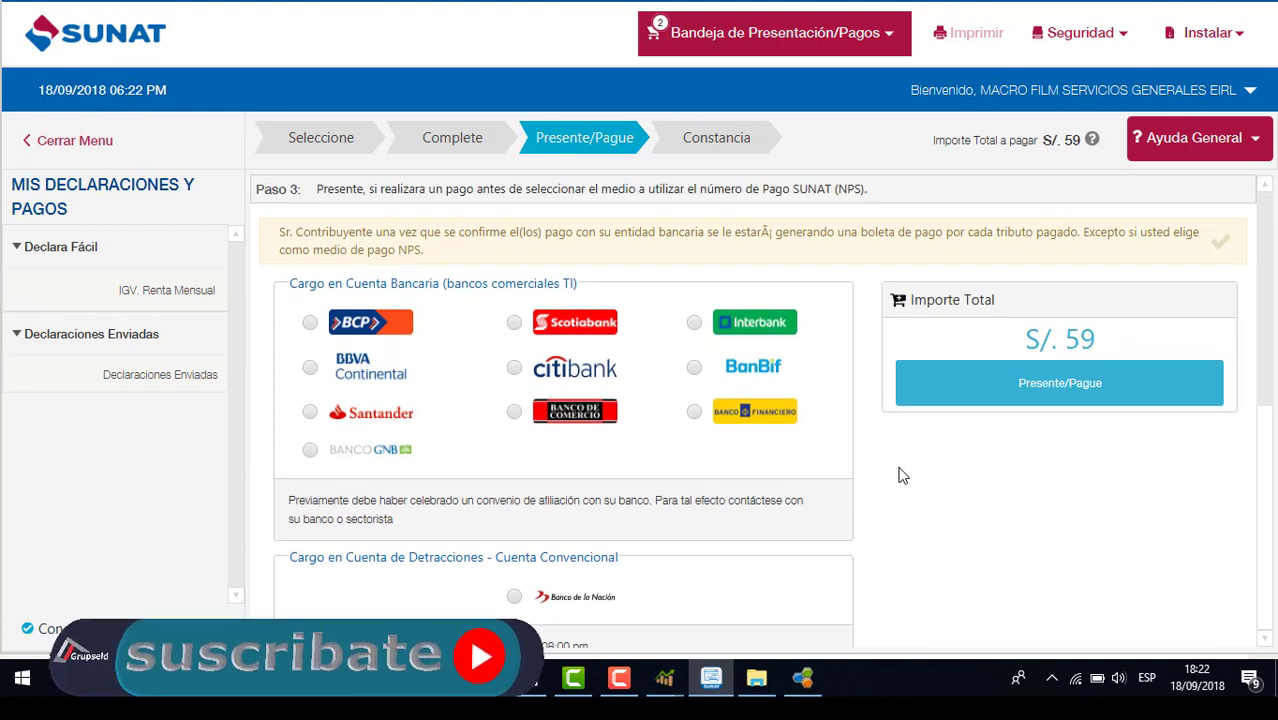
pyautogui.scroll(-2, 696, 462)
pyautogui.scroll(-2, 756, 474)
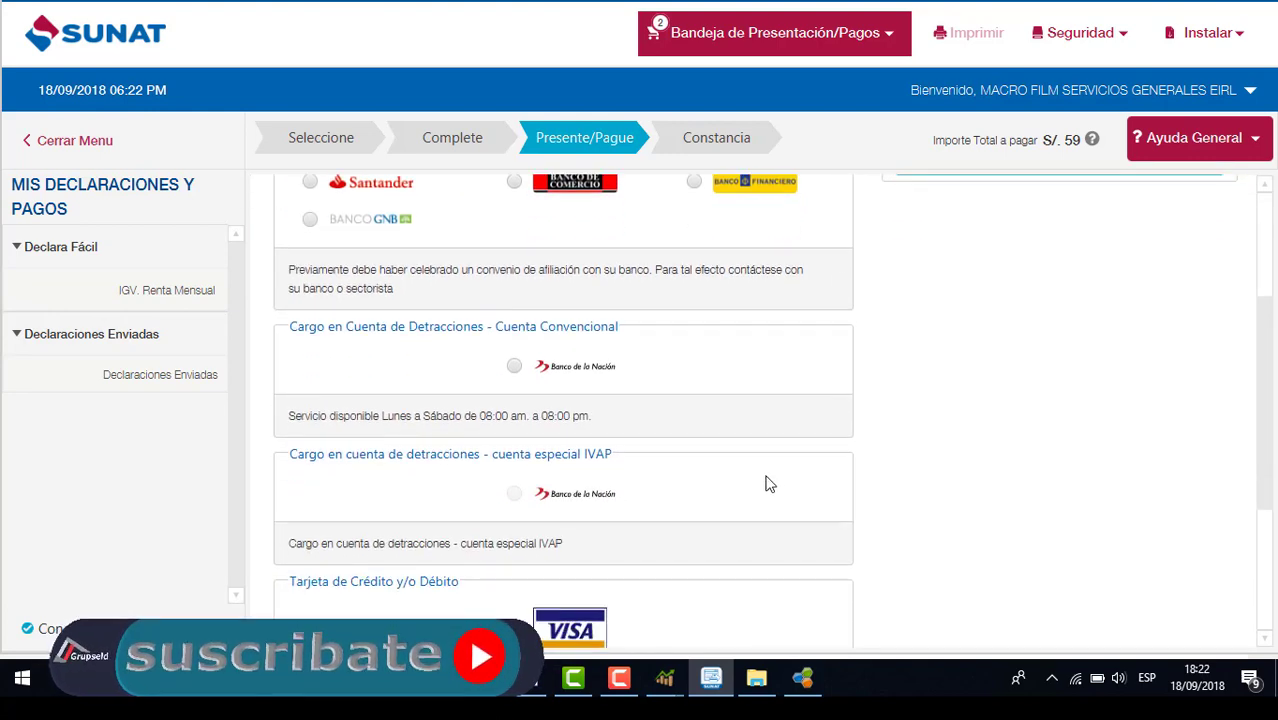
pyautogui.scroll(-5, 490, 537)
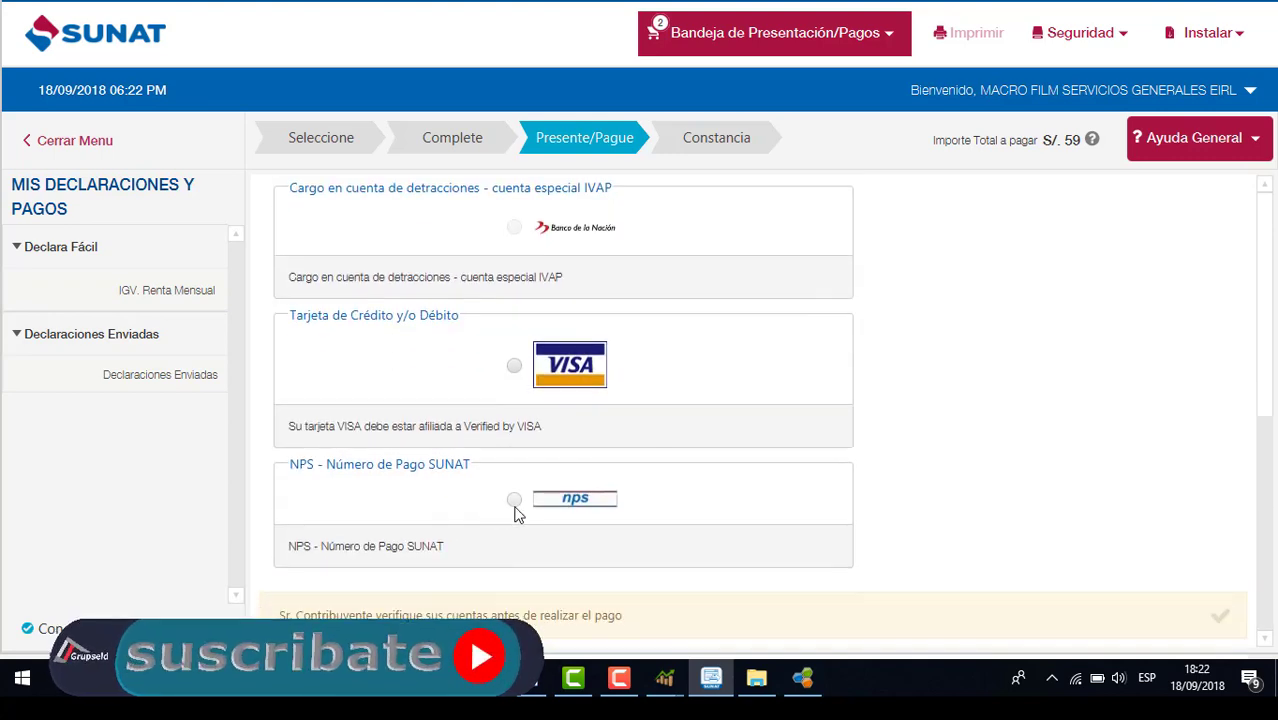
pyautogui.scroll(3, 981, 453)
pyautogui.scroll(-3, 981, 453)
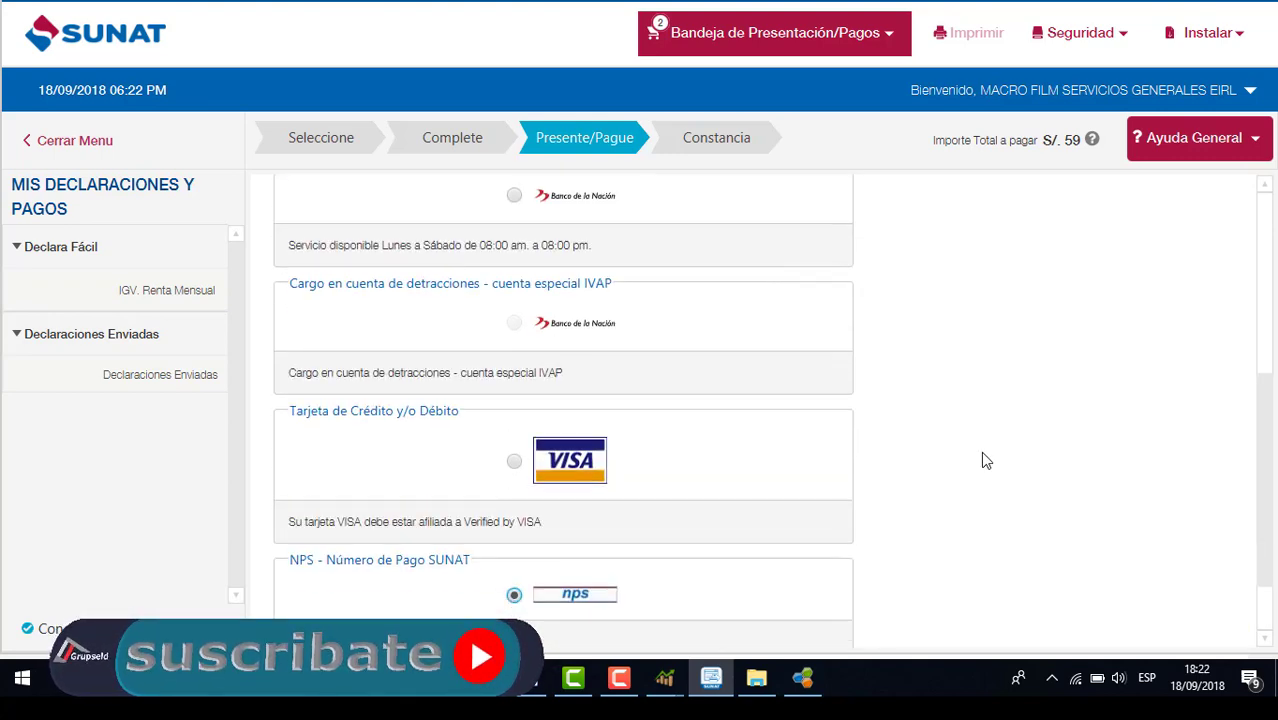
# - Submit the declaration from the PC form with NPS as the payment method and accept the amount payable
pyautogui.scroll(10, 984, 470)
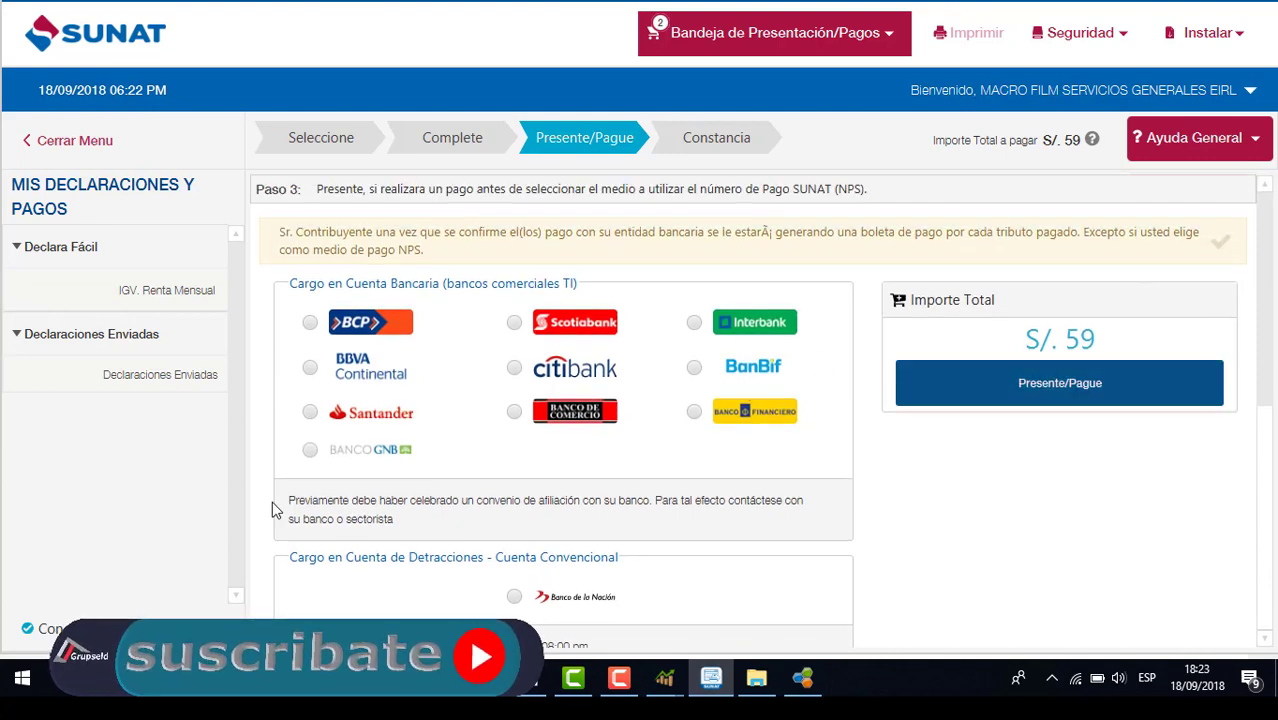
pyautogui.scroll(-1, 1010, 541)
pyautogui.scroll(1, 1010, 541)
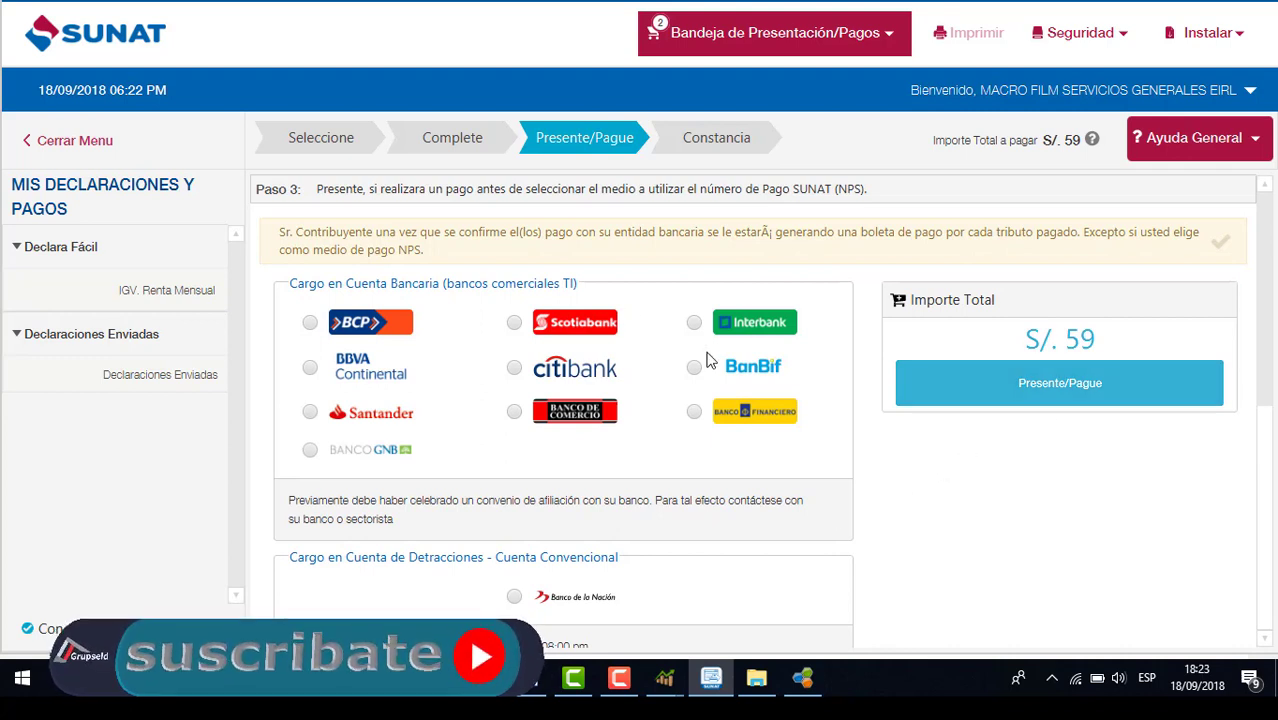
pyautogui.click(1013, 393)
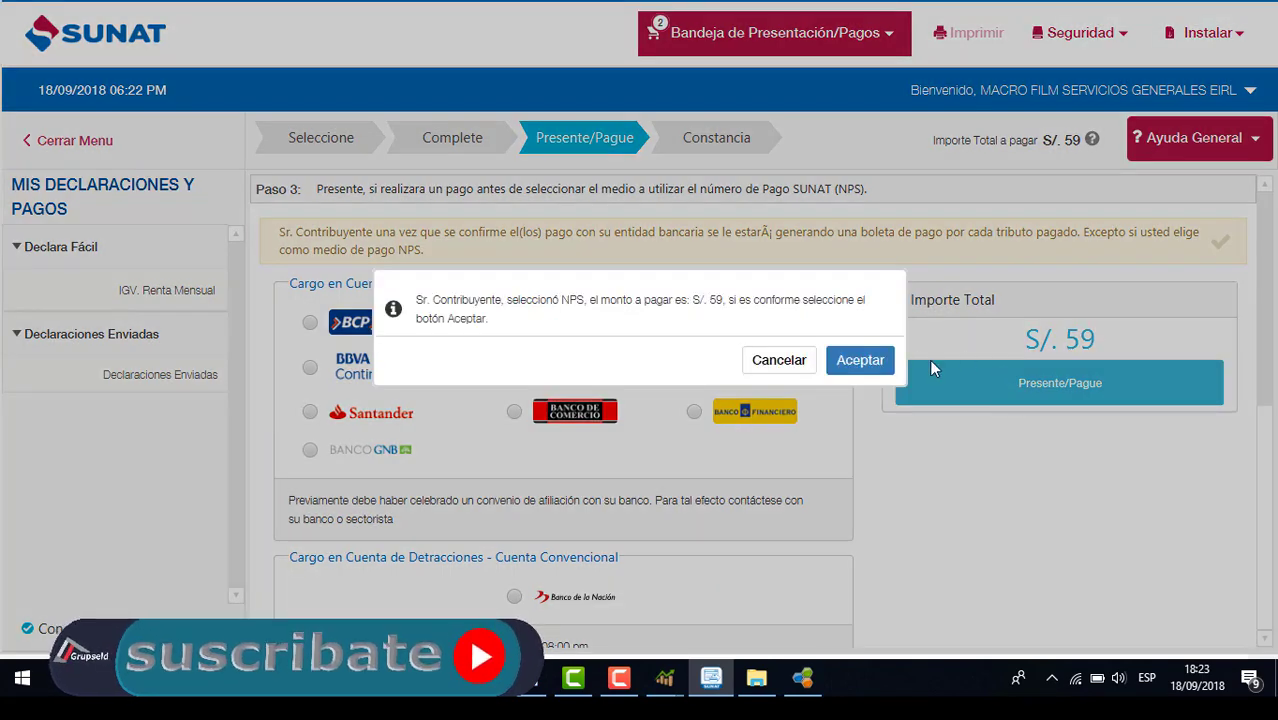
pyautogui.click(866, 366)
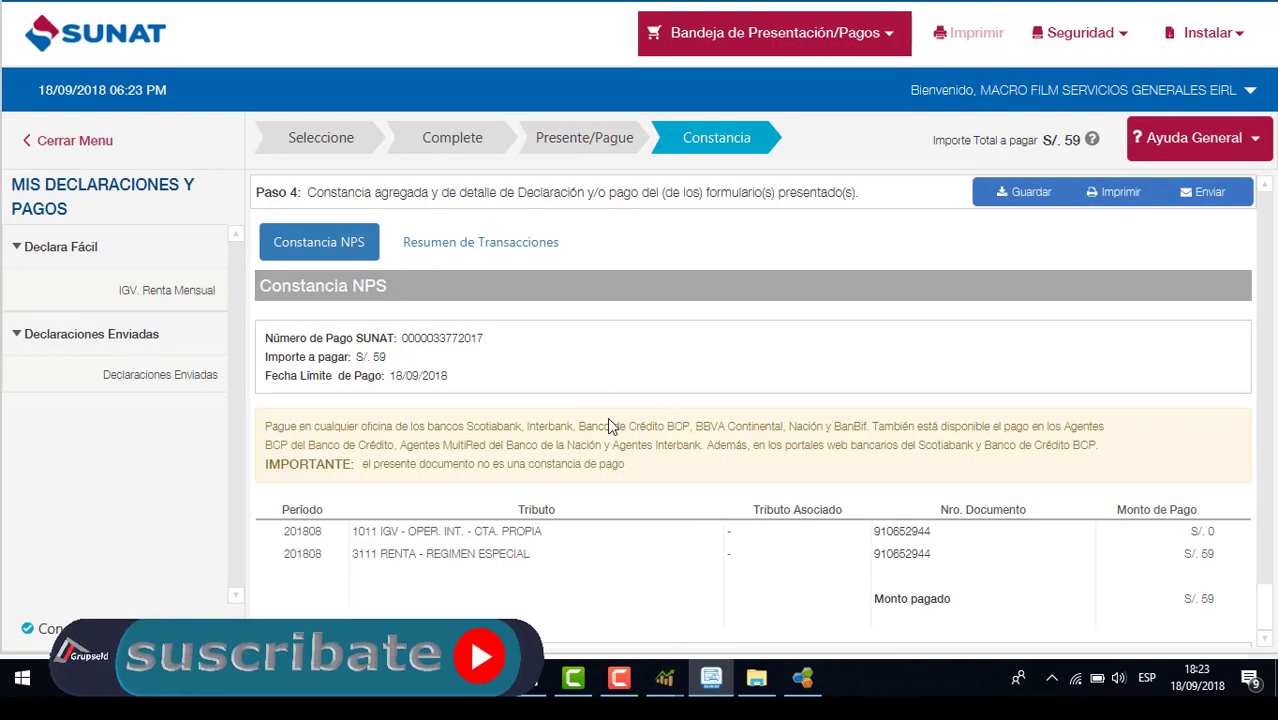
# - Examine the PC form's Constancia NPS, including its payment deadline and the amounts for IGV and Renta
pyautogui.scroll(-1, 622, 466)
pyautogui.scroll(-1, 727, 484)
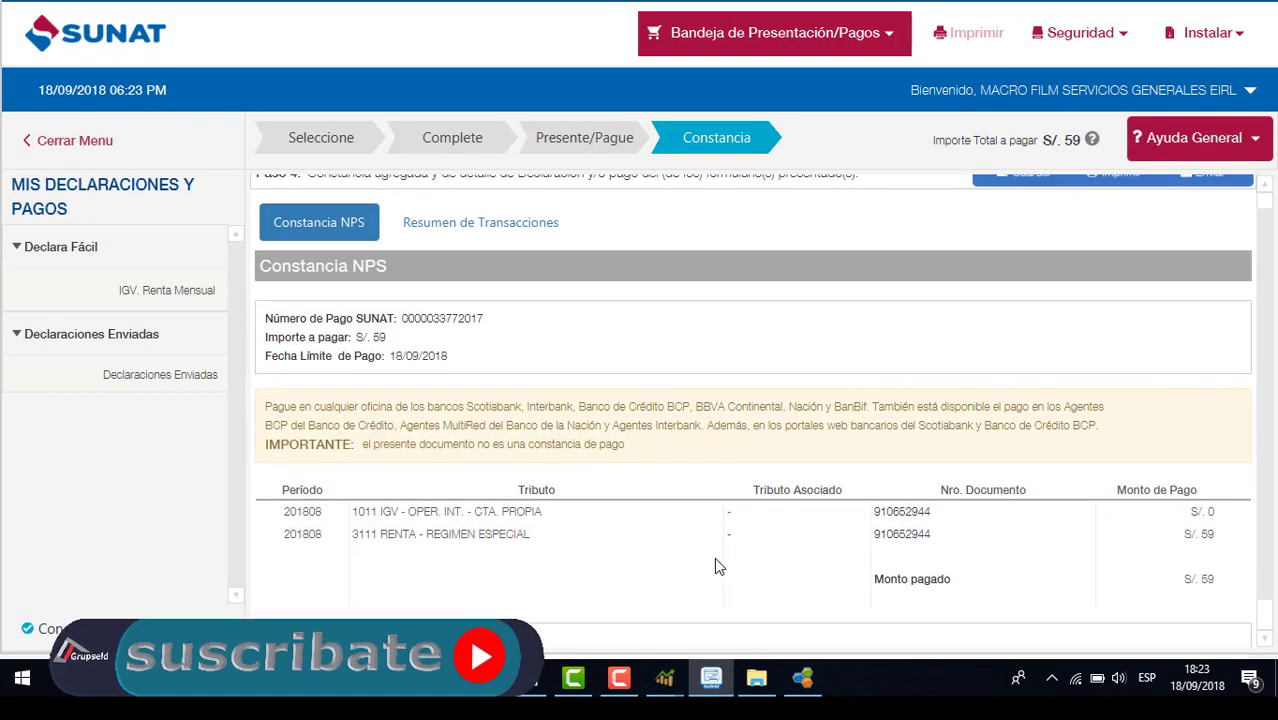
pyautogui.scroll(1, 713, 499)
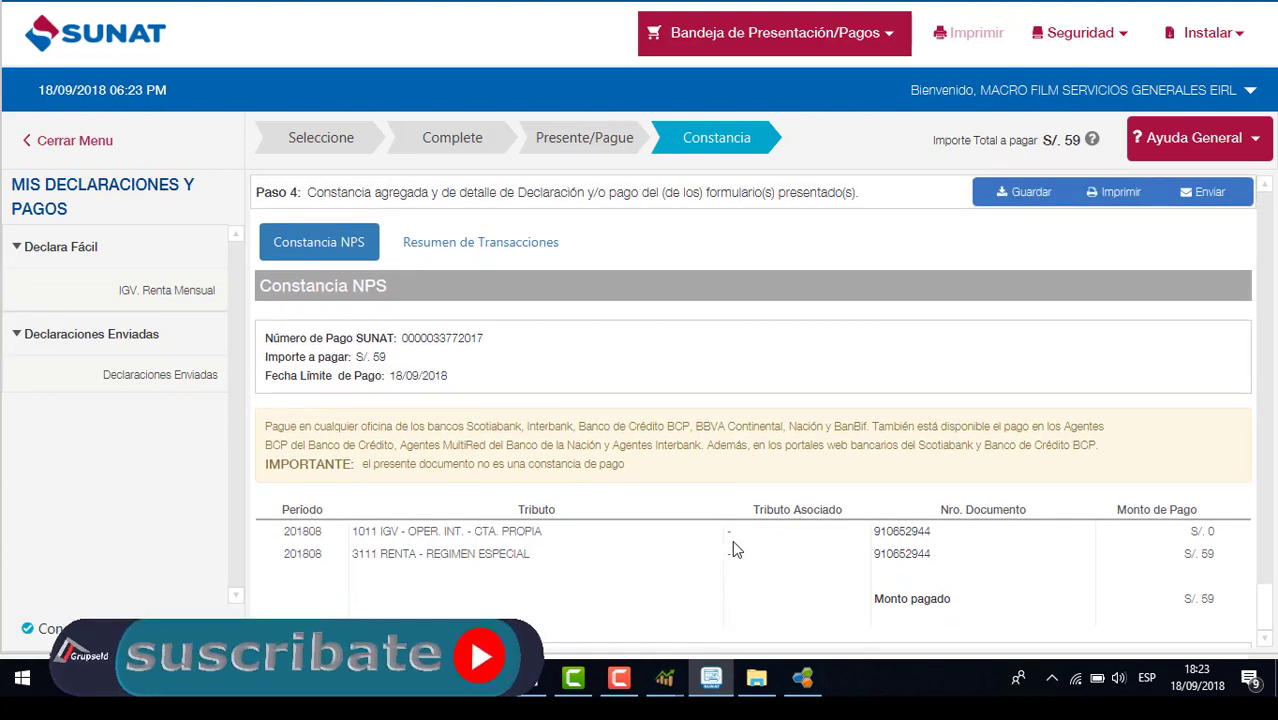
pyautogui.scroll(-2, 700, 500)
pyautogui.scroll(-2, 700, 488)
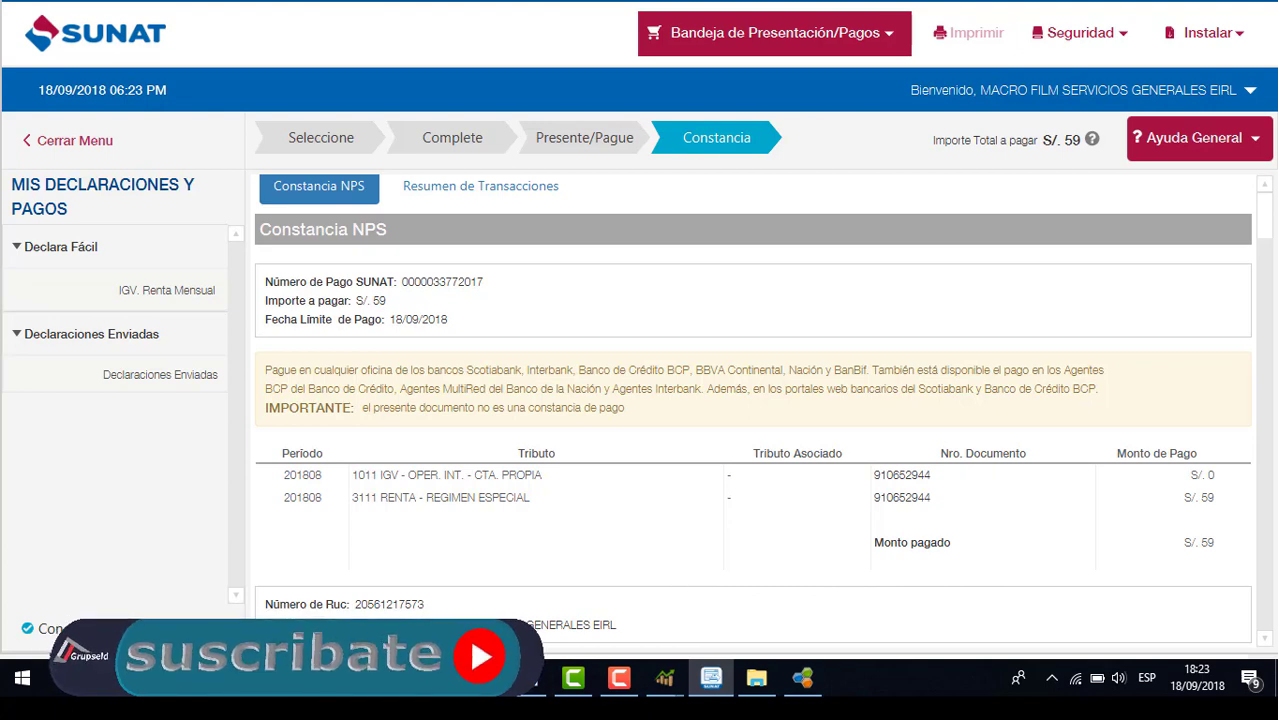
# - Switch to the web form and compare its Presente/Pague page, checking the total amount and the NPS selection
pyautogui.click(385, 617)
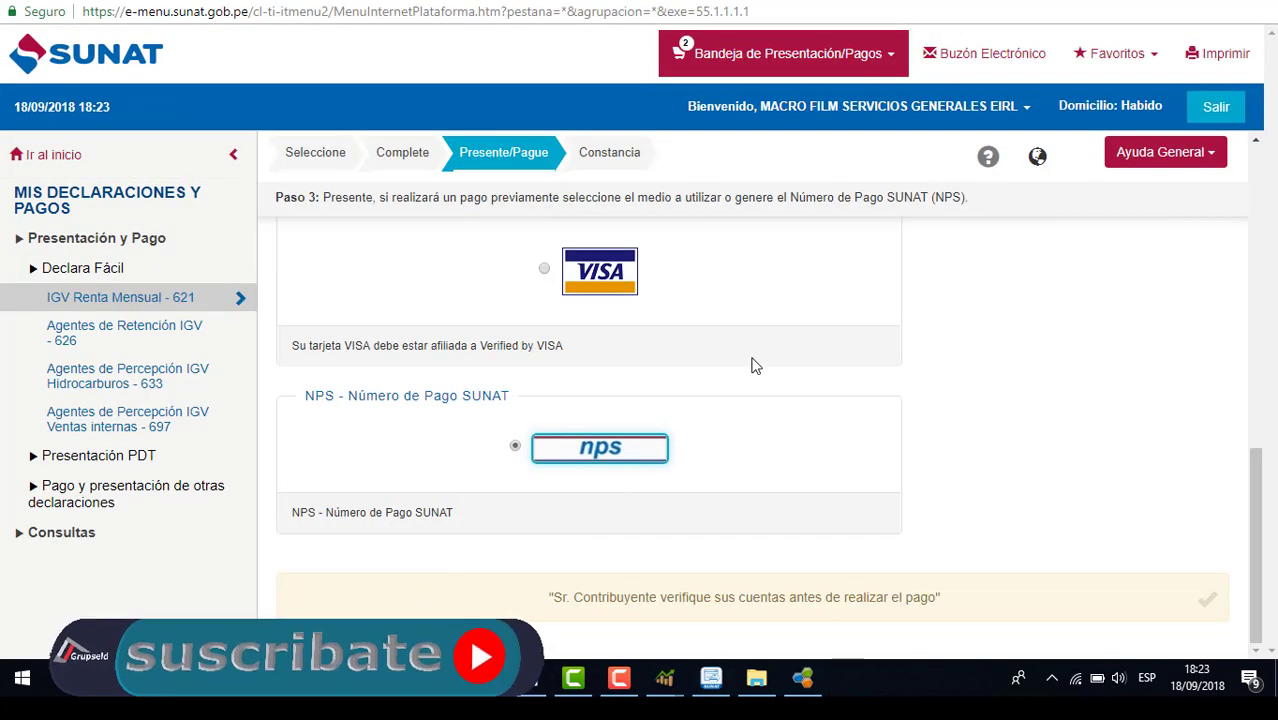
pyautogui.scroll(3, 760, 366)
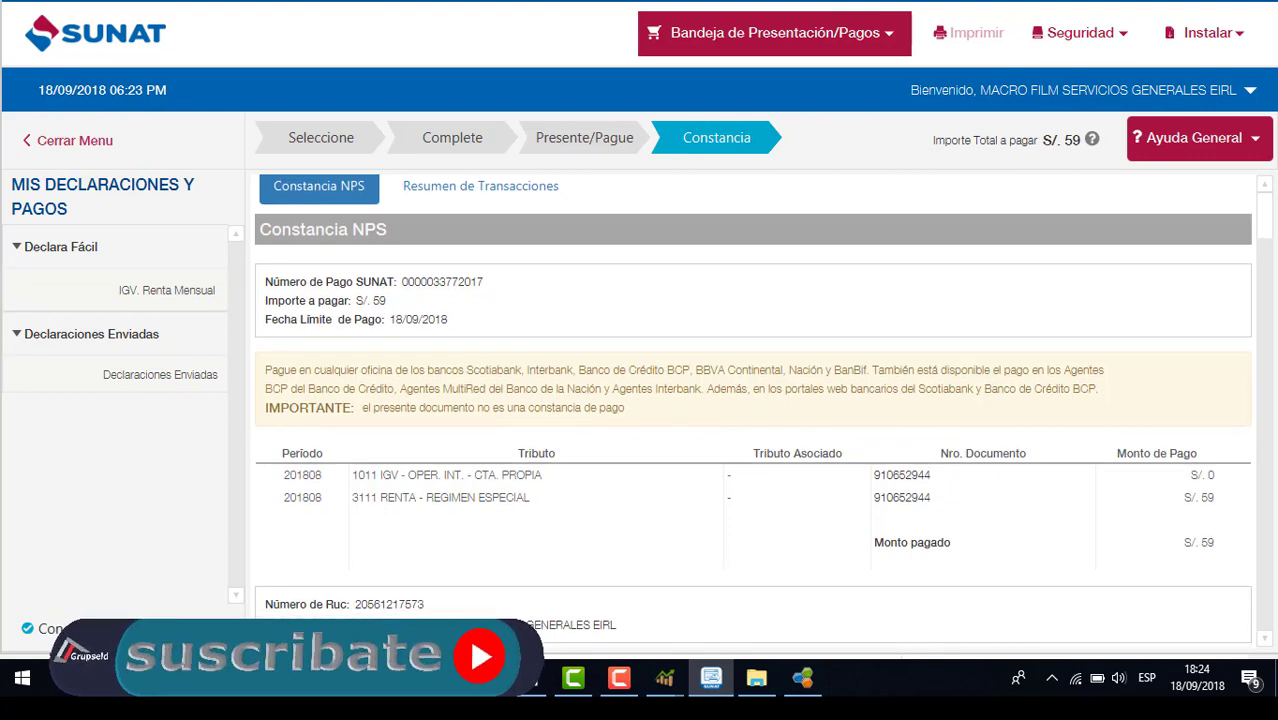
pyautogui.moveTo(297, 678)
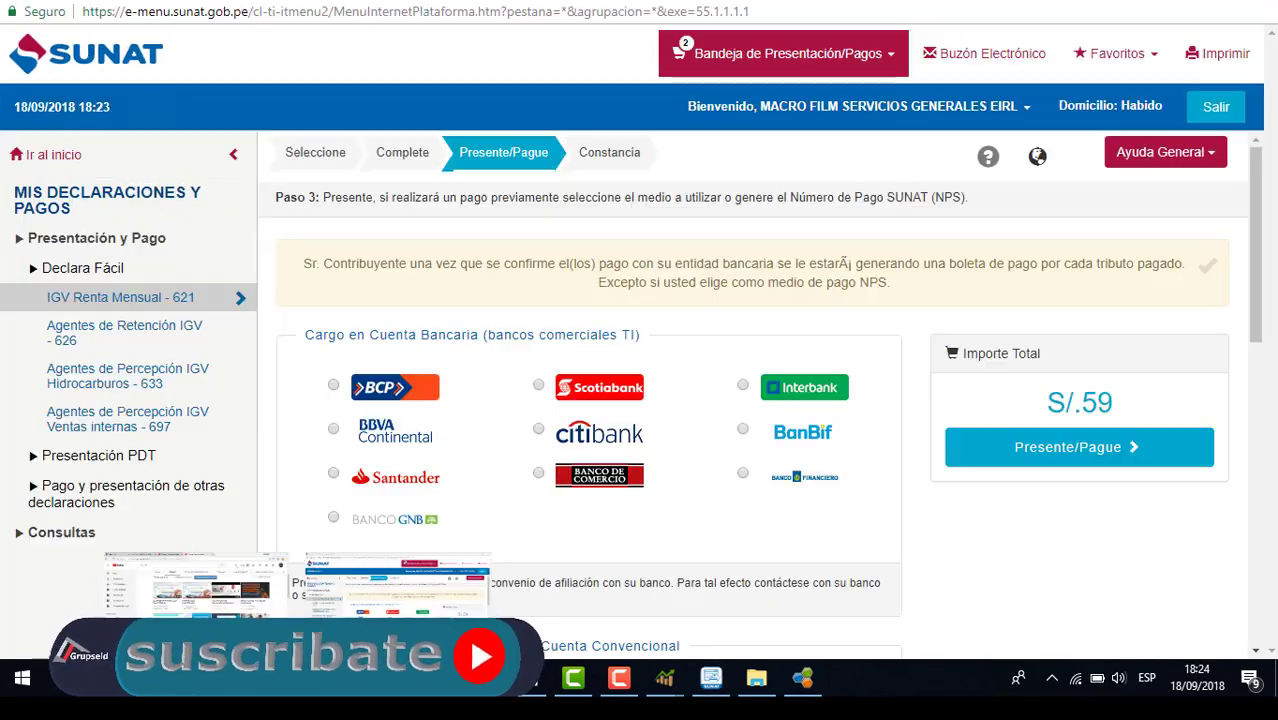
pyautogui.click(398, 578)
pyautogui.scroll(-12, 690, 528)
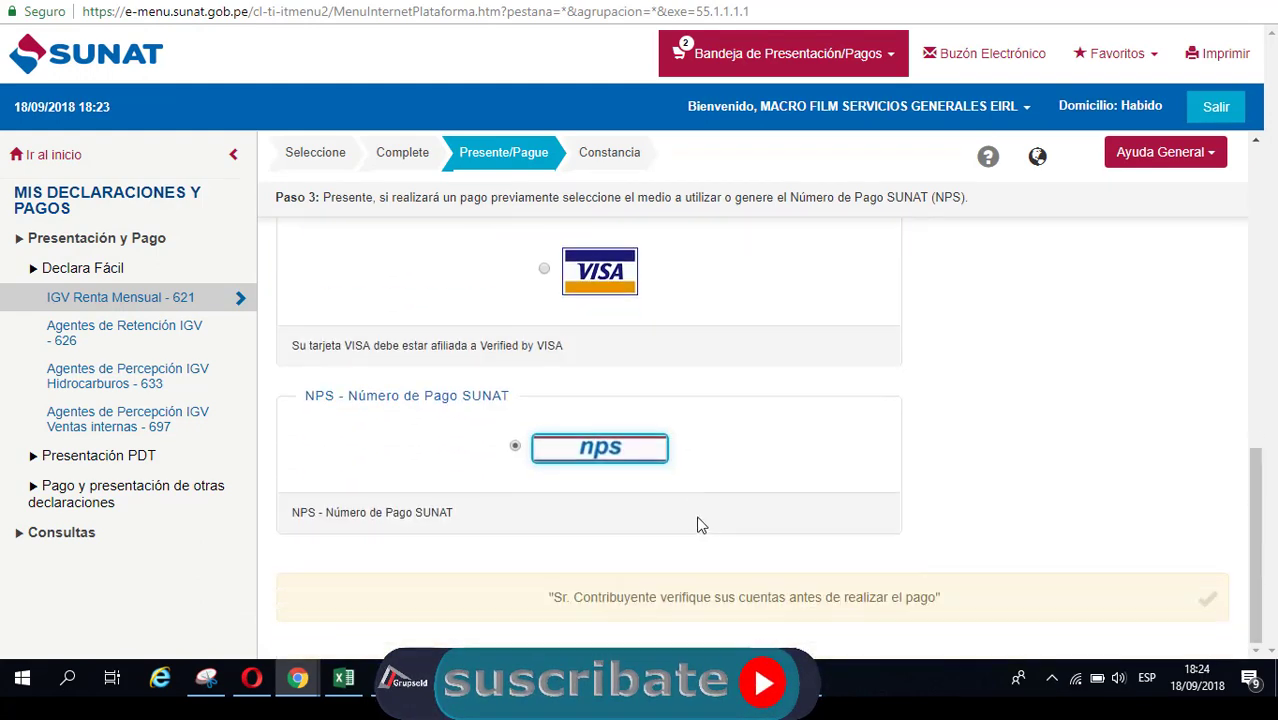
pyautogui.scroll(12, 723, 534)
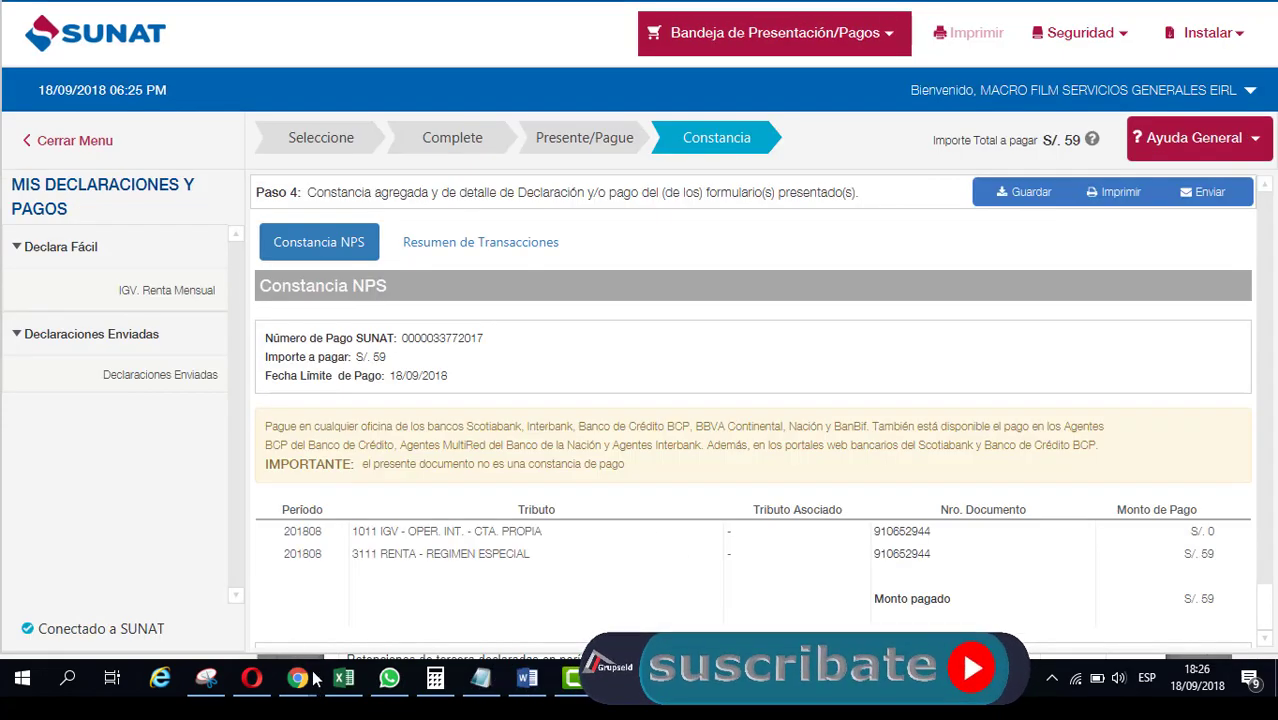
# - Return to the filed form 621 in the web consultation and examine its header data and Determinación de la Deuda section
pyautogui.moveTo(298, 678)
pyautogui.click(431, 611)
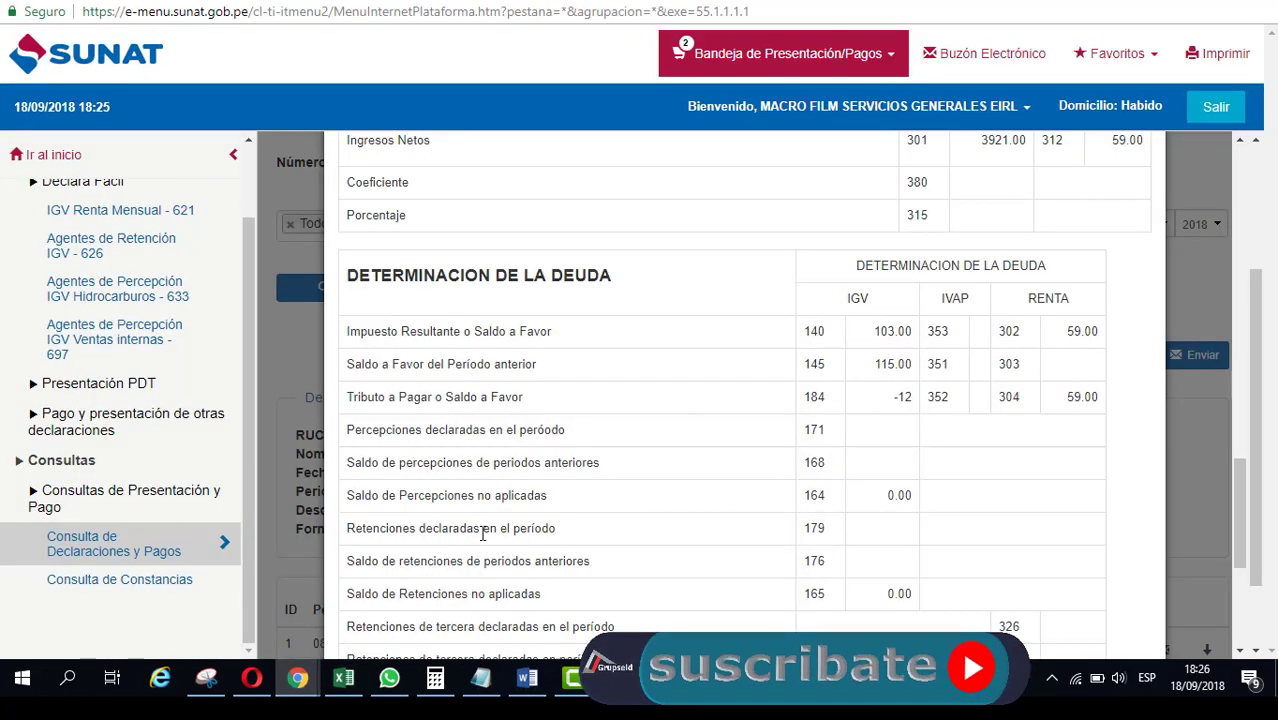
pyautogui.scroll(15, 492, 514)
pyautogui.scroll(2, 494, 516)
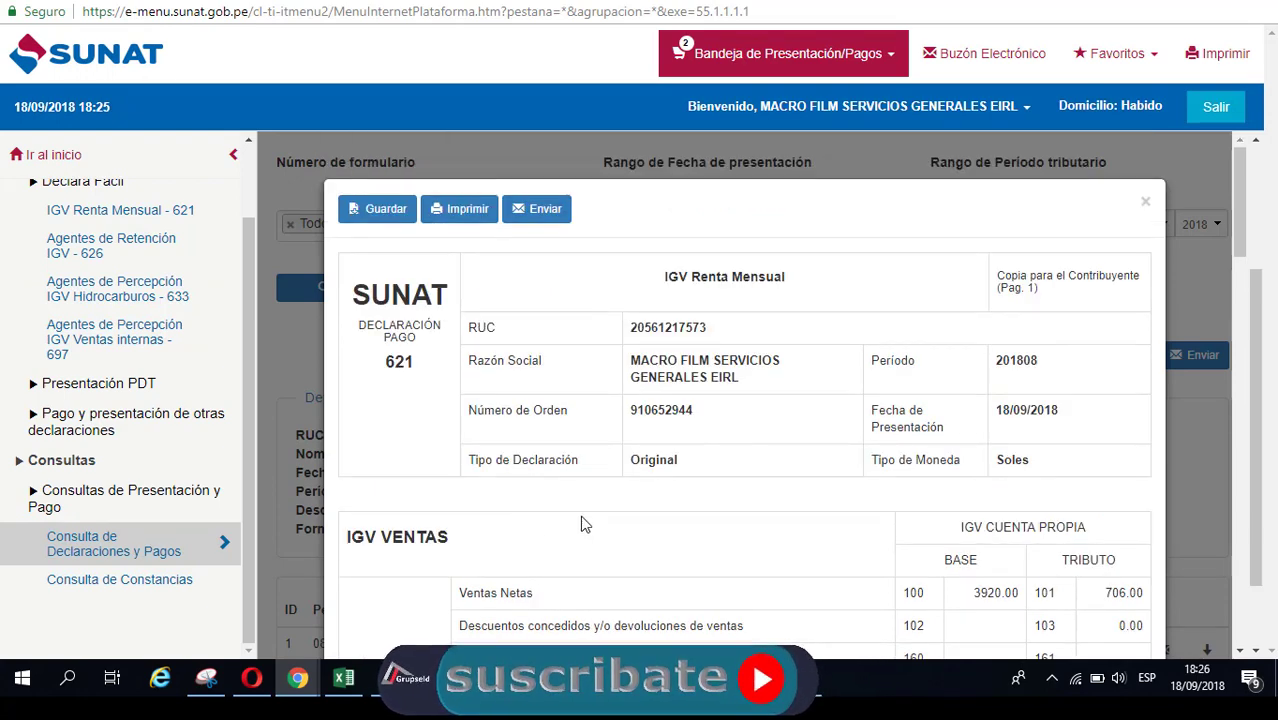
pyautogui.scroll(3, 560, 478)
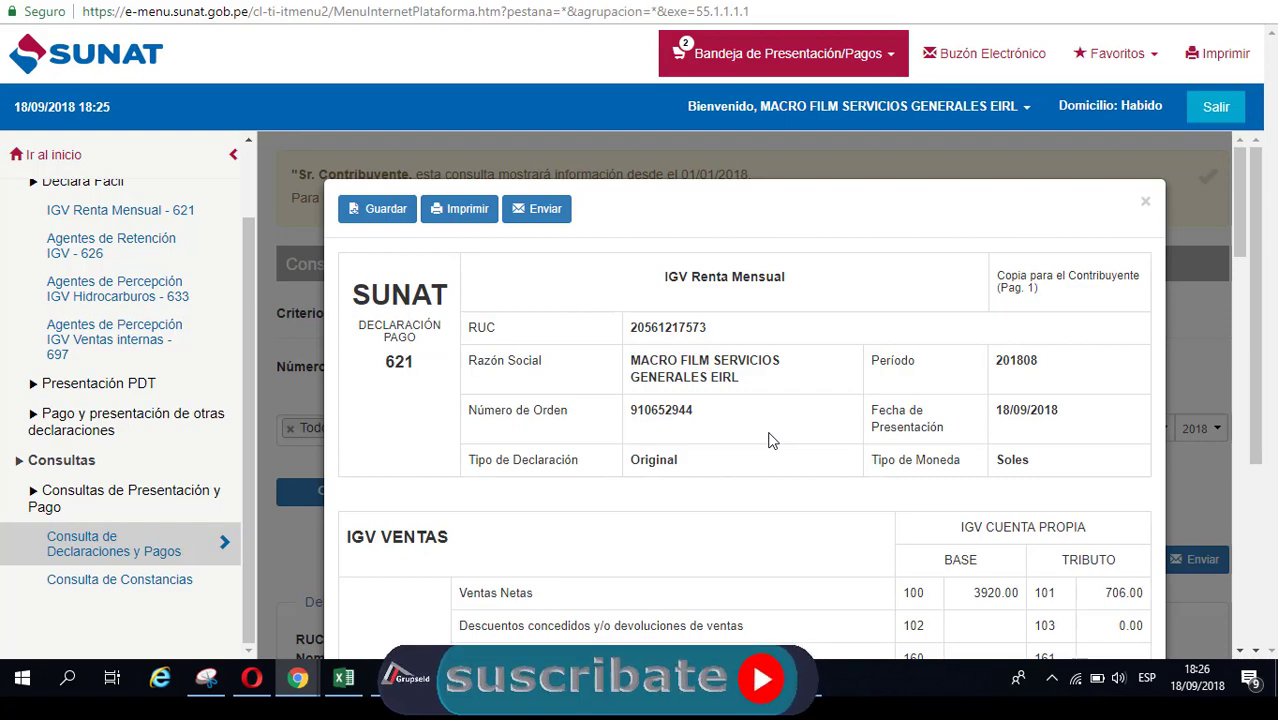
pyautogui.scroll(-6, 590, 484)
pyautogui.scroll(-15, 590, 484)
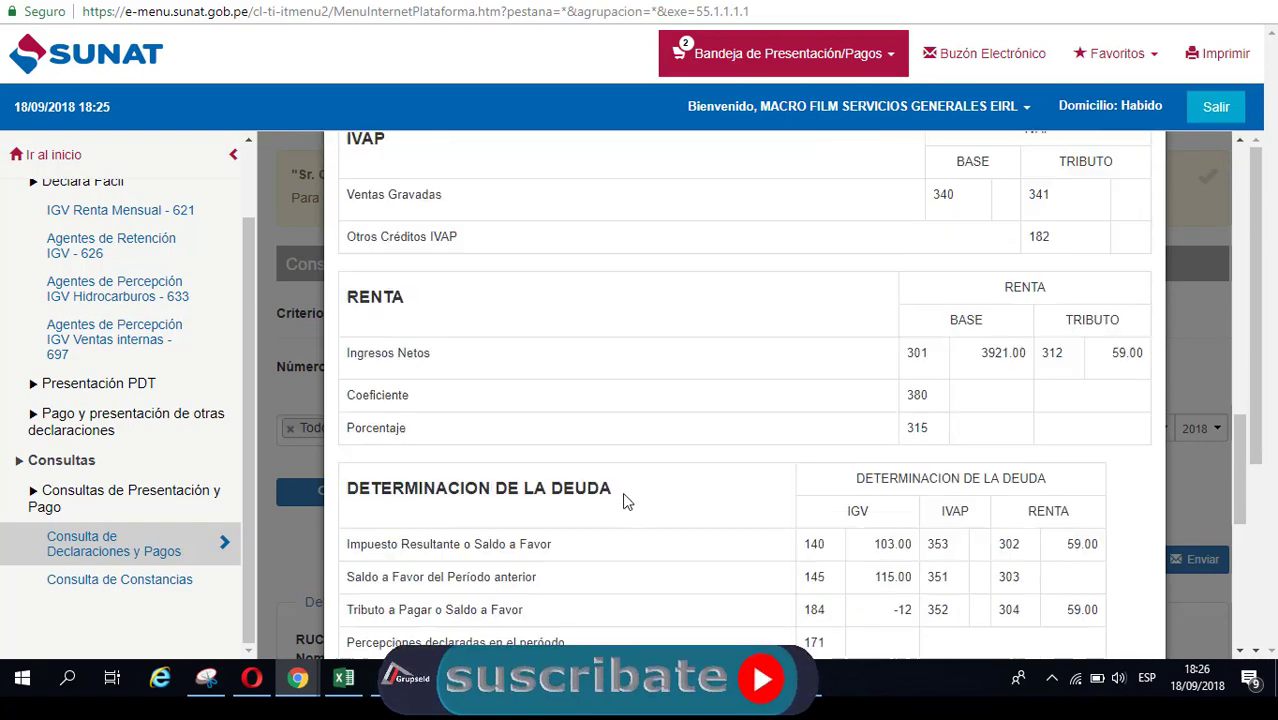